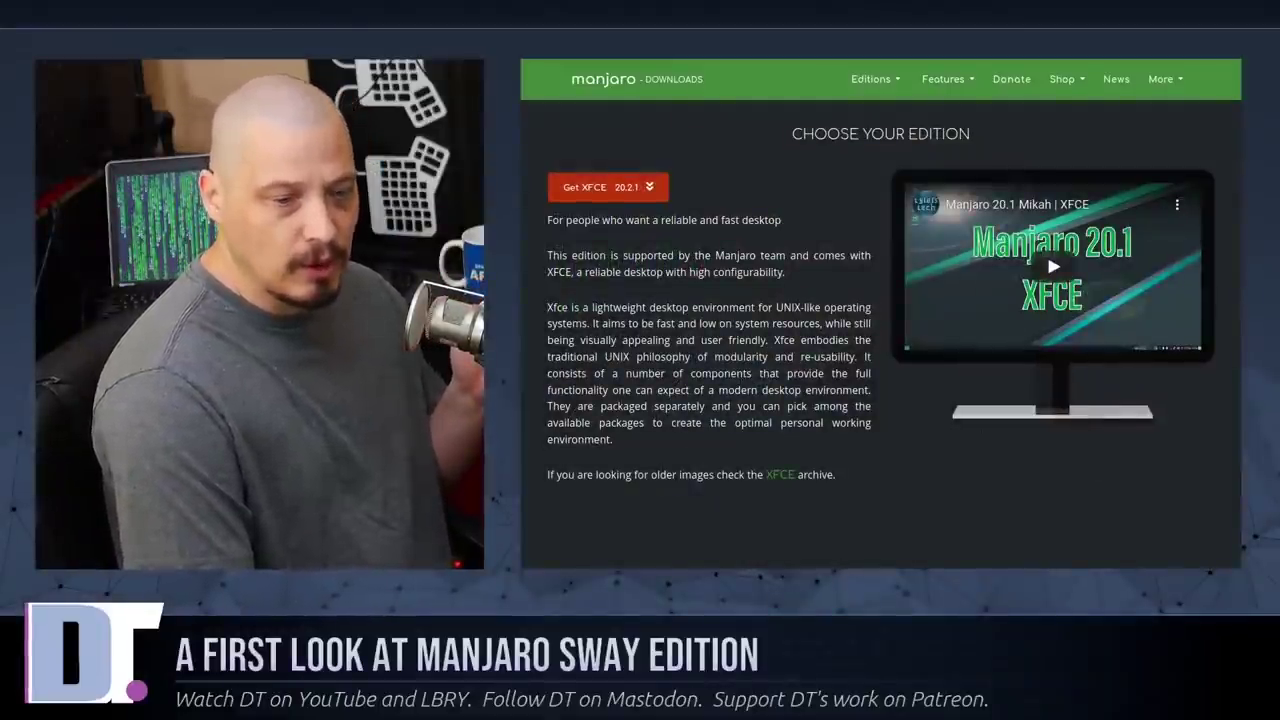
Scroll through the Manjaro editions page and open the Editions menu toward the community Sway edition
scroll(880, 330, down, 5)
scroll(1239, 407, down, 10)
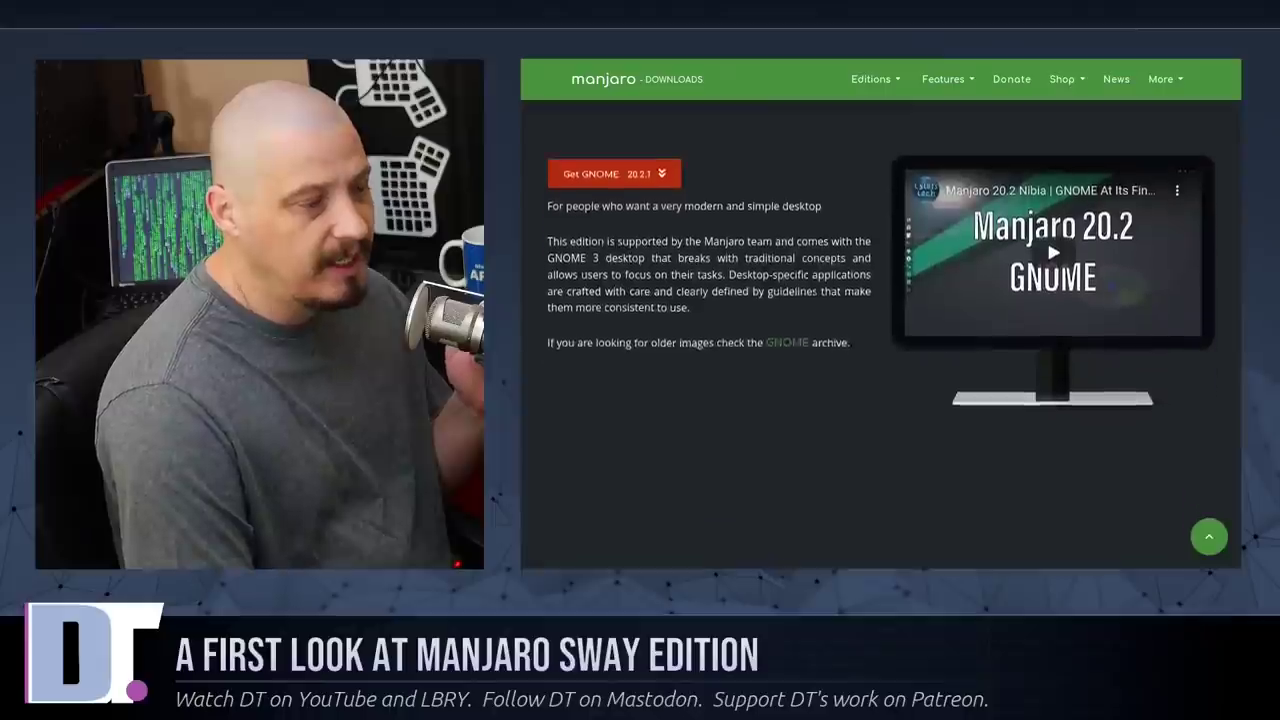
scroll(1239, 407, down, 3)
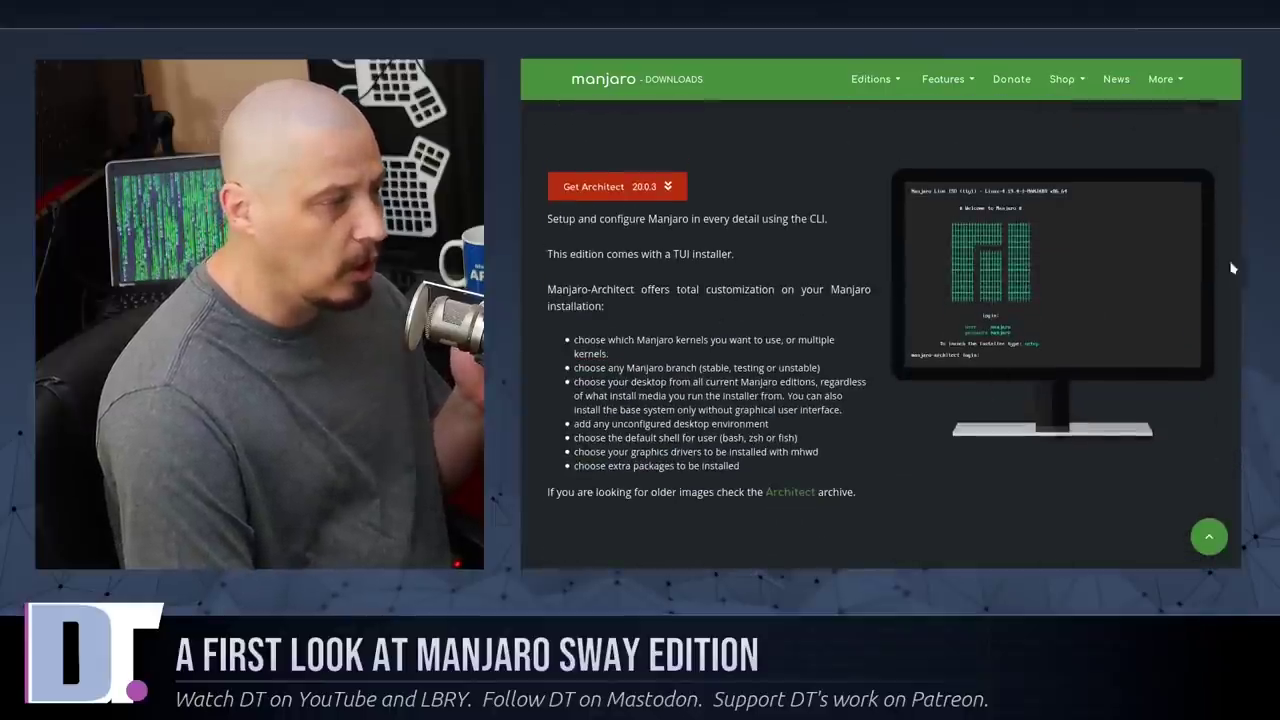
scroll(910, 120, up, 18)
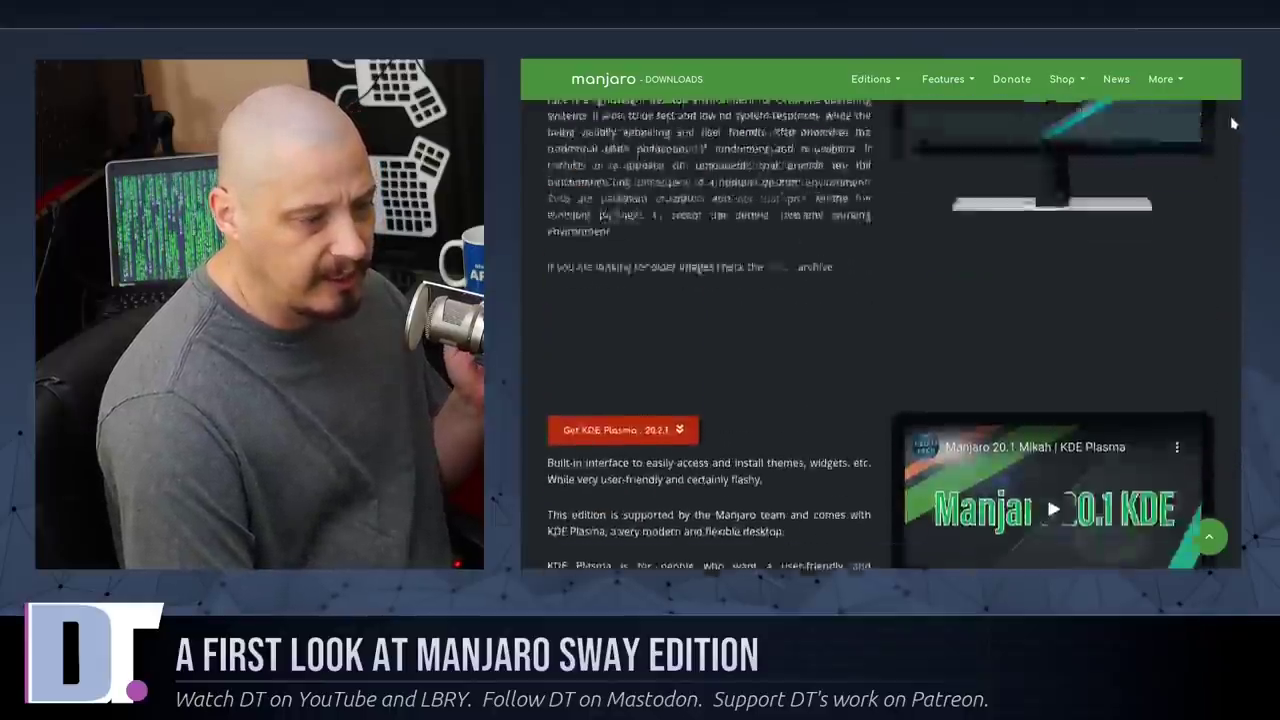
click(887, 84)
mouse_move(893, 138)
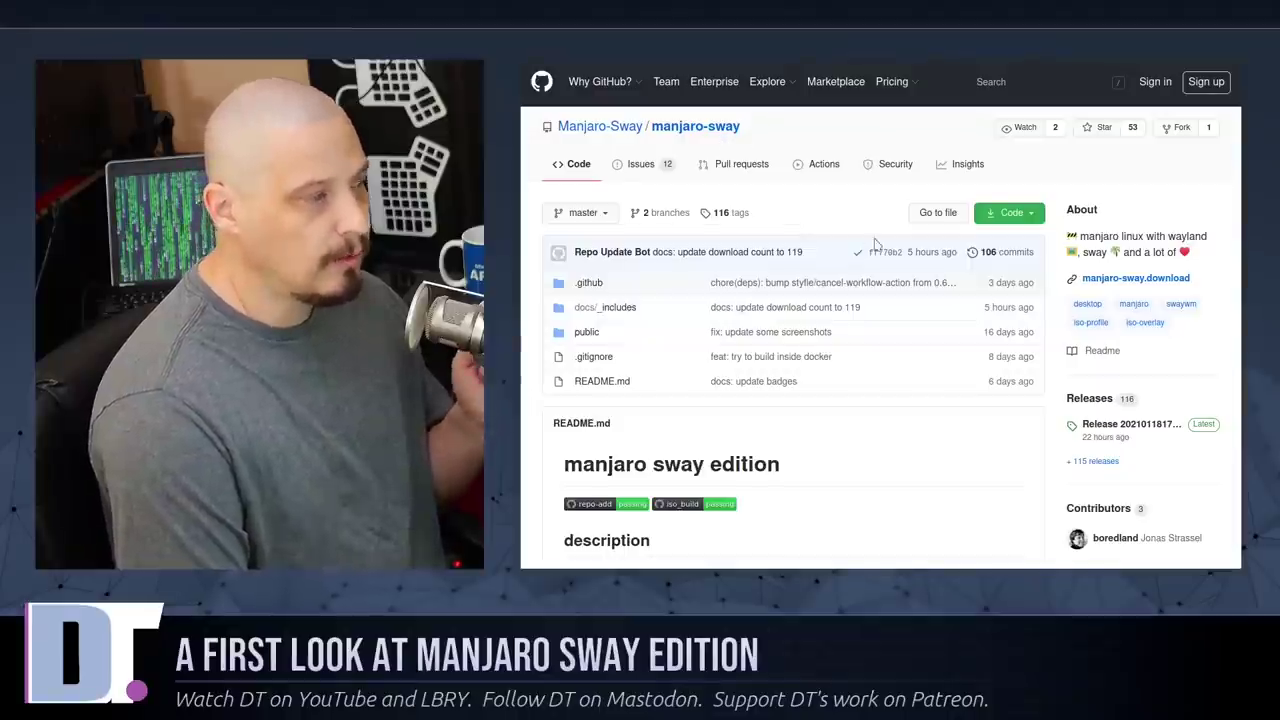
scroll(875, 243, down, 5)
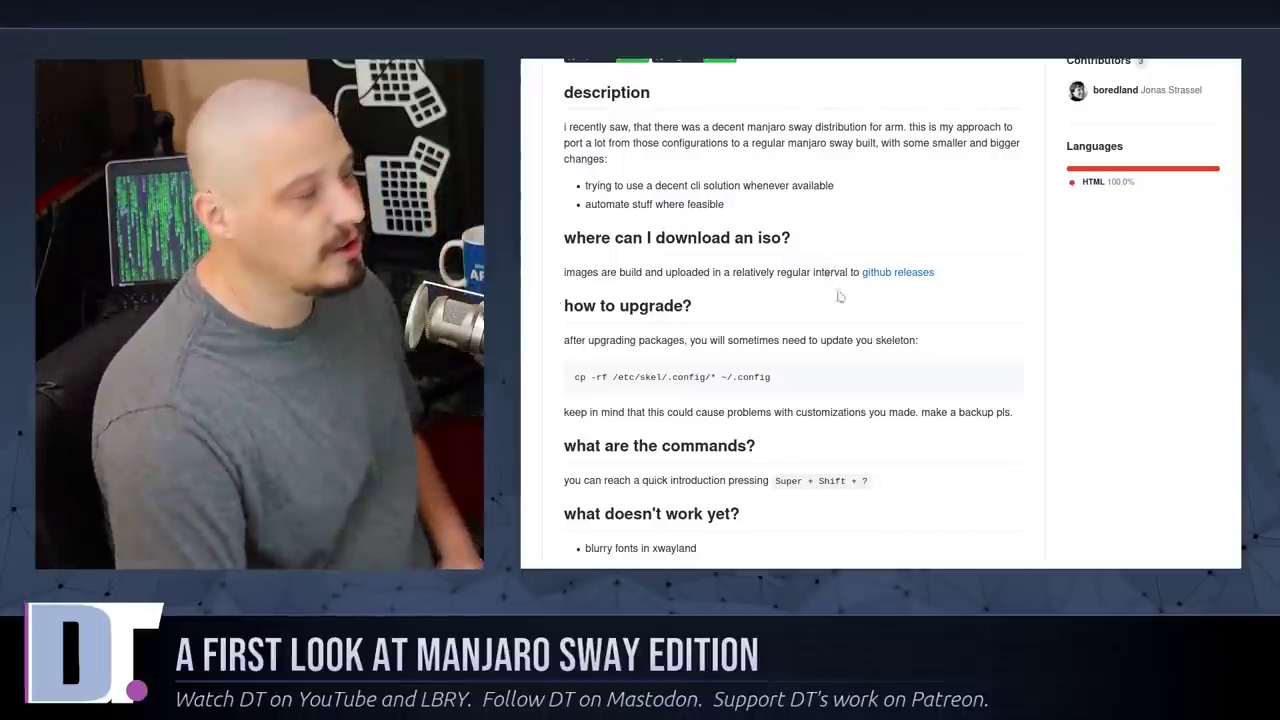
scroll(837, 320, up, 5)
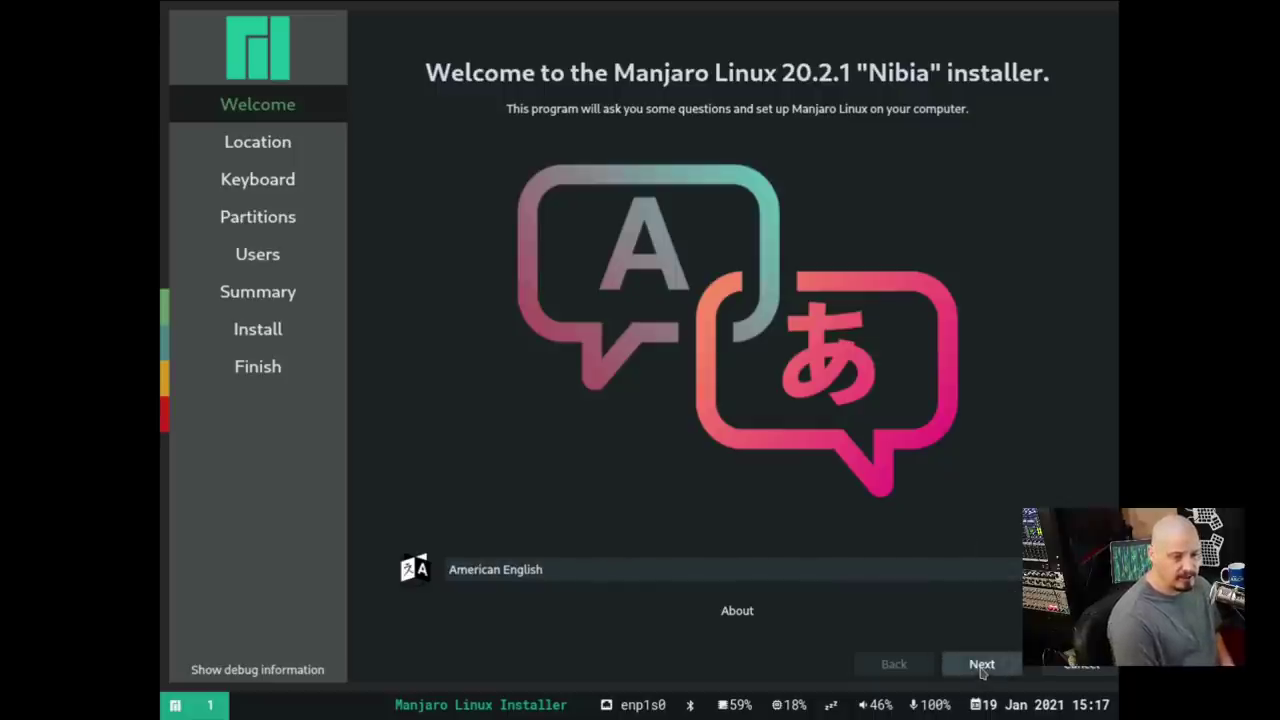
Set the timezone to Indiana/Vincennes on the location map
click(981, 665)
click(540, 174)
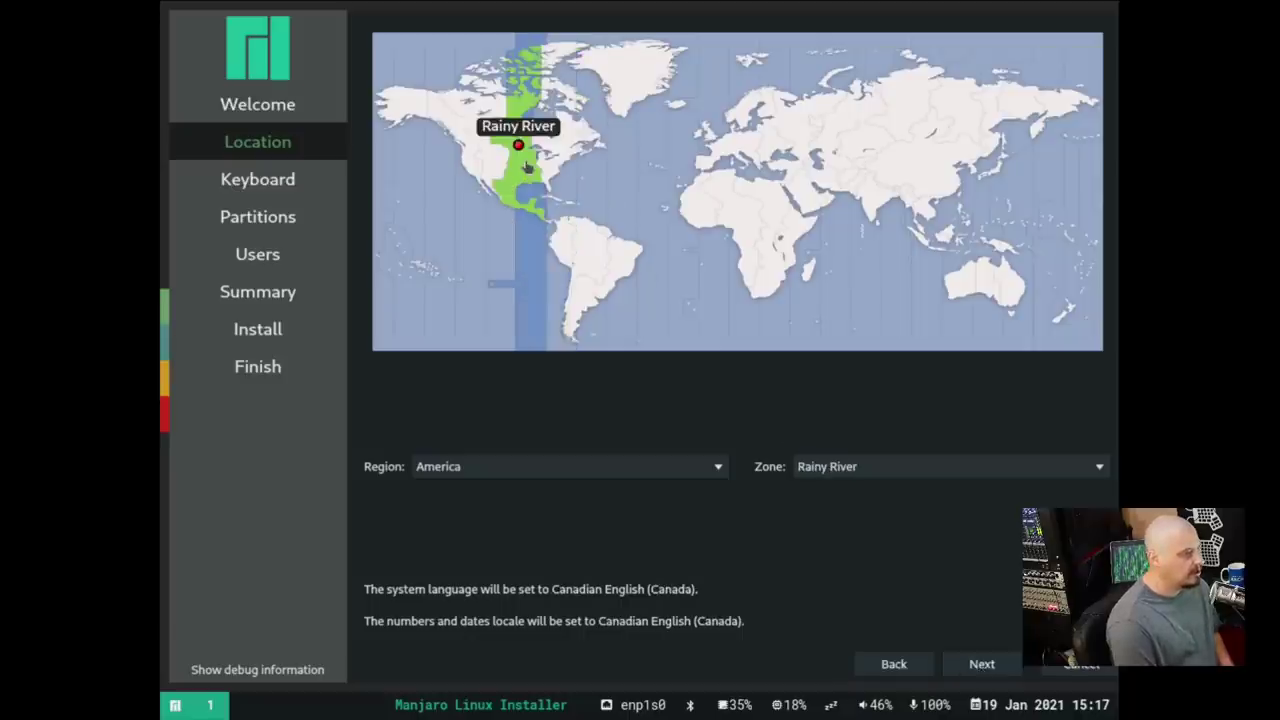
click(527, 170)
click(529, 172)
click(532, 176)
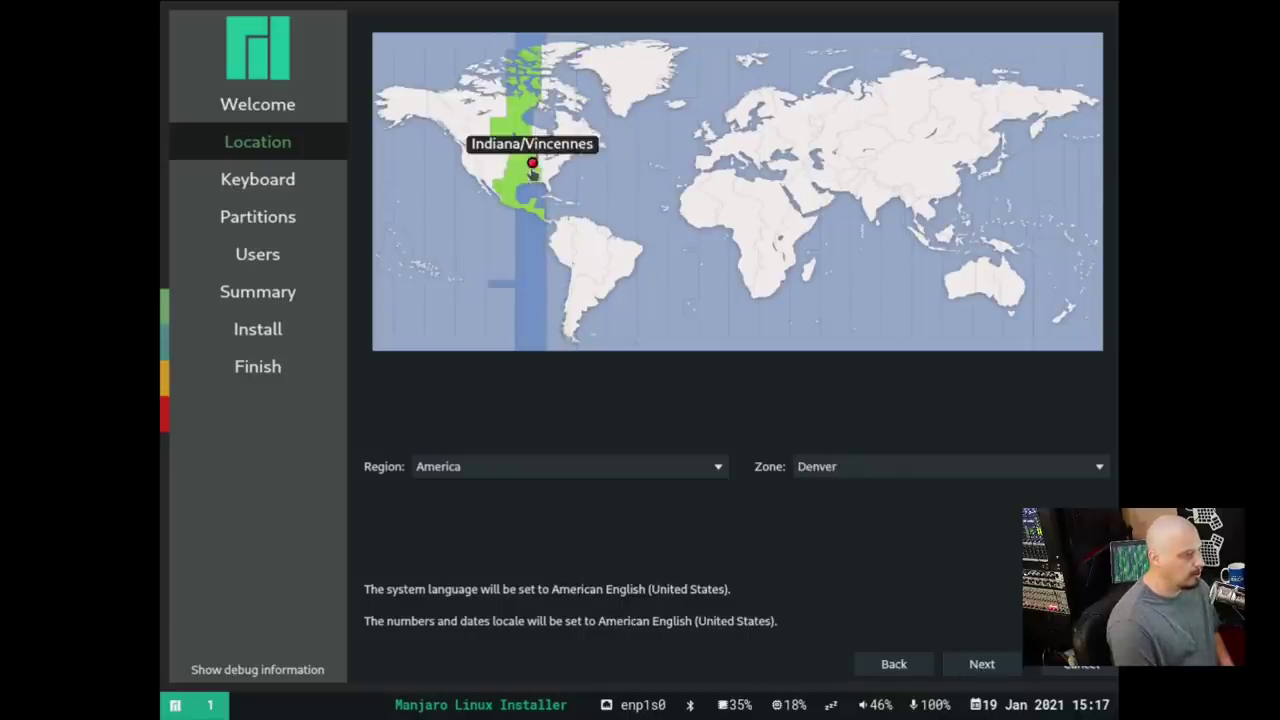
click(981, 664)
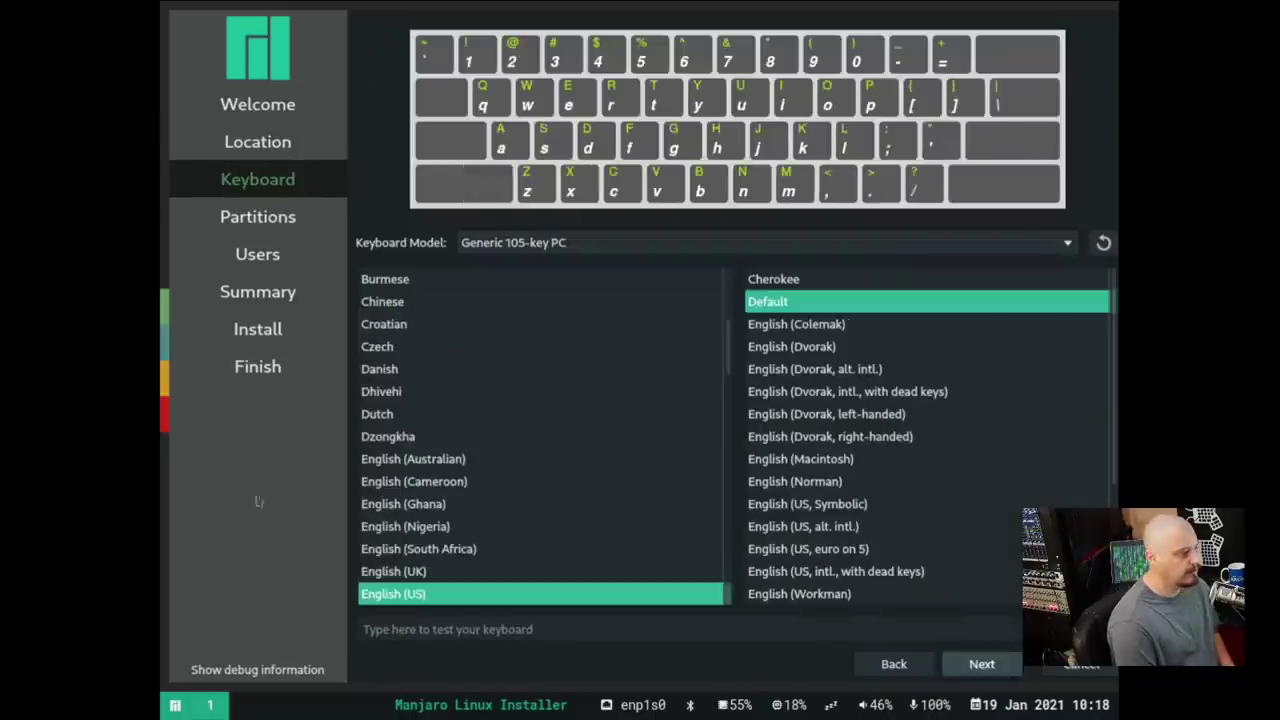
Keep the English (US) keyboard and erase the 20 GiB disk using Swap to file
click(967, 664)
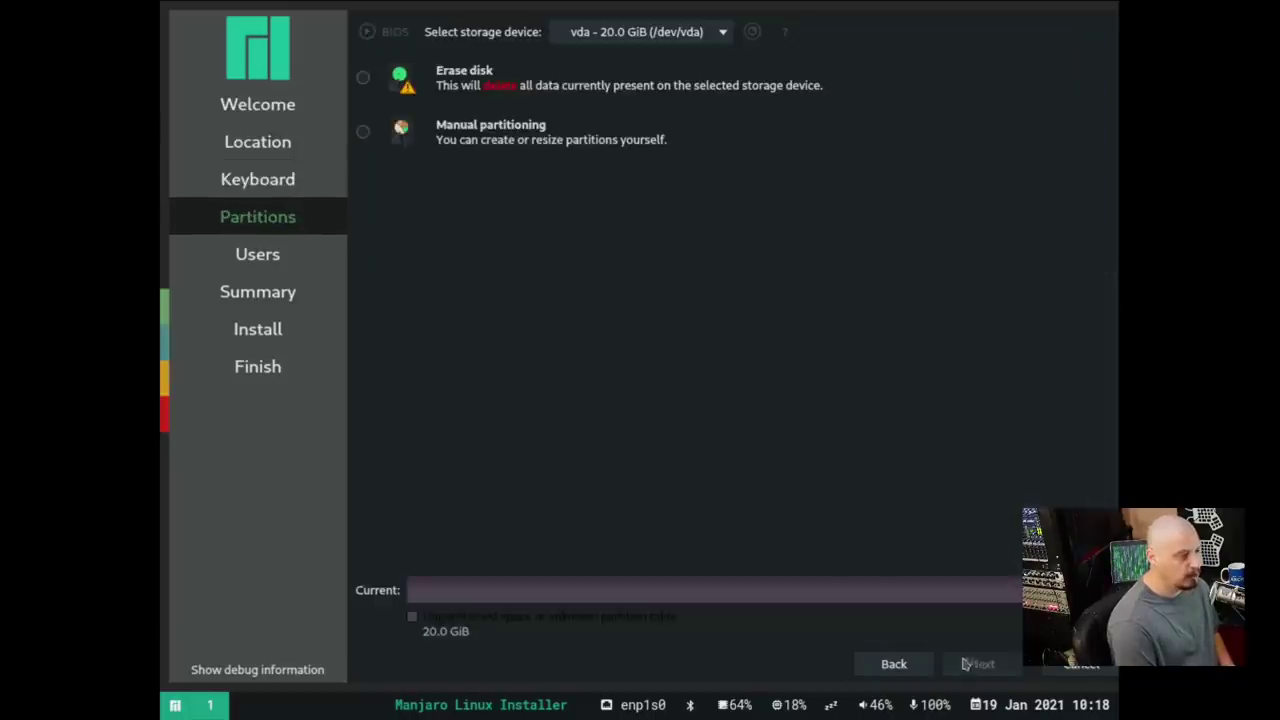
click(363, 80)
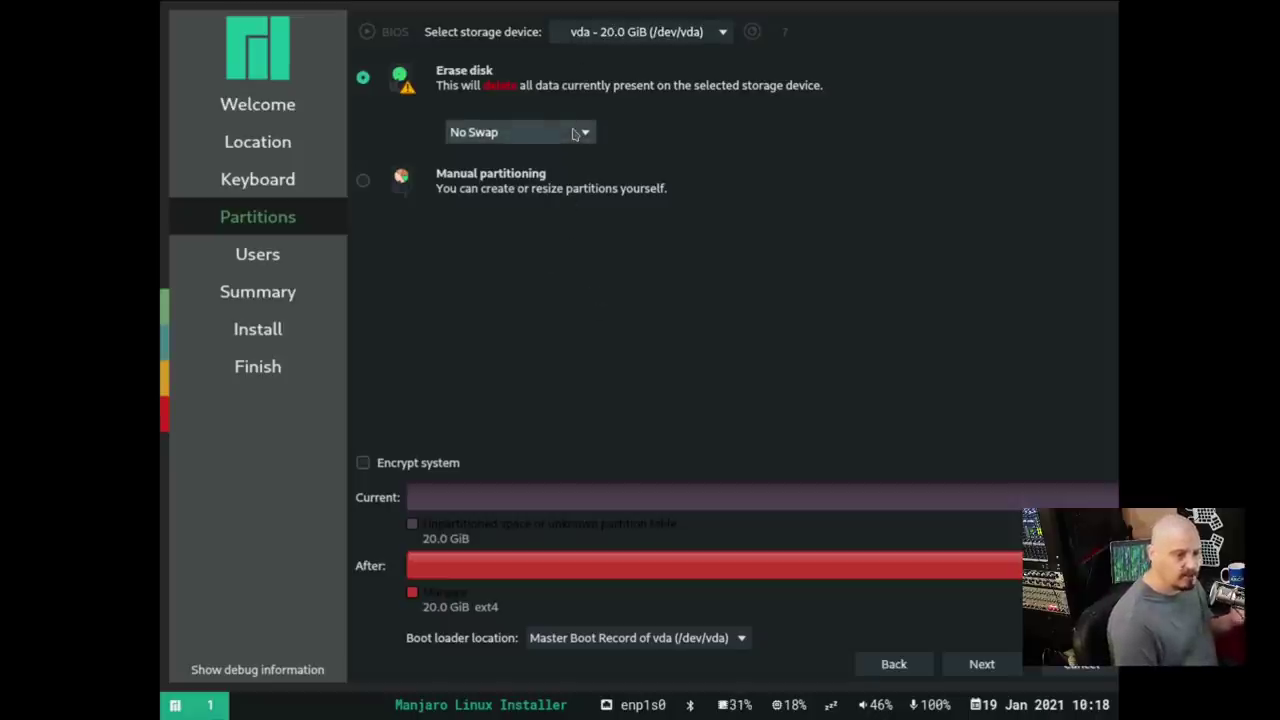
click(574, 133)
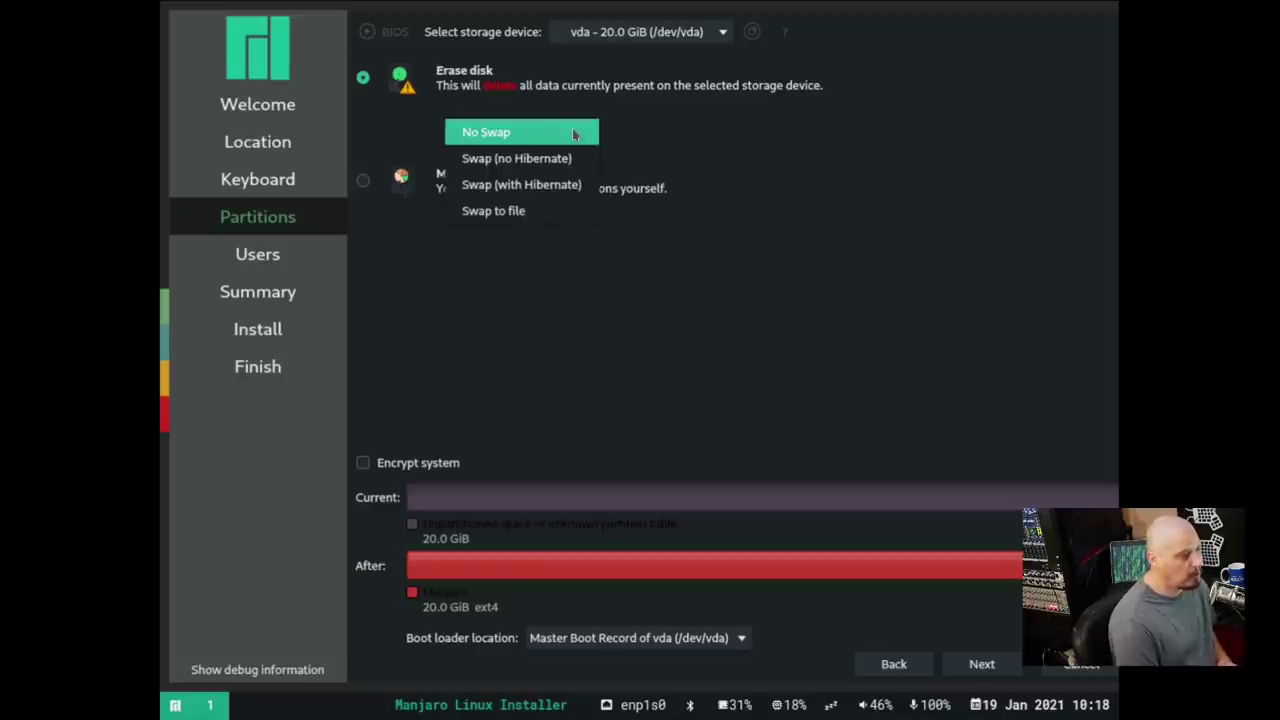
click(482, 212)
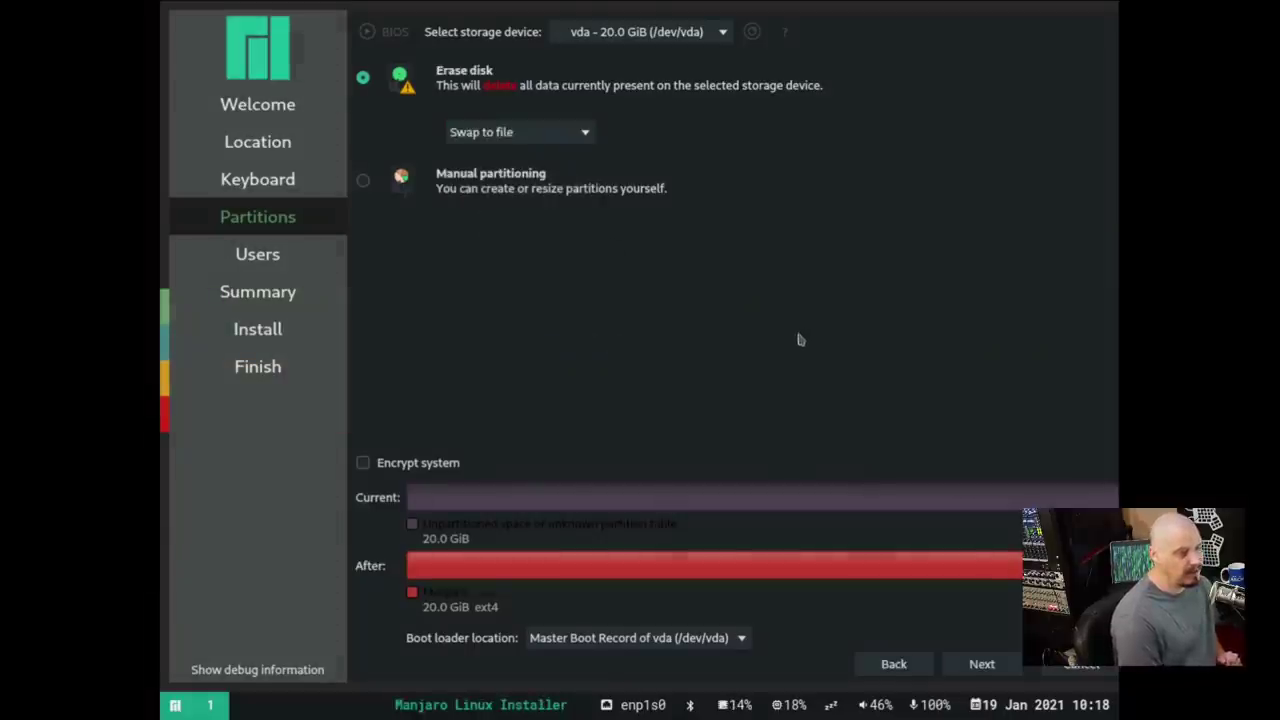
click(982, 664)
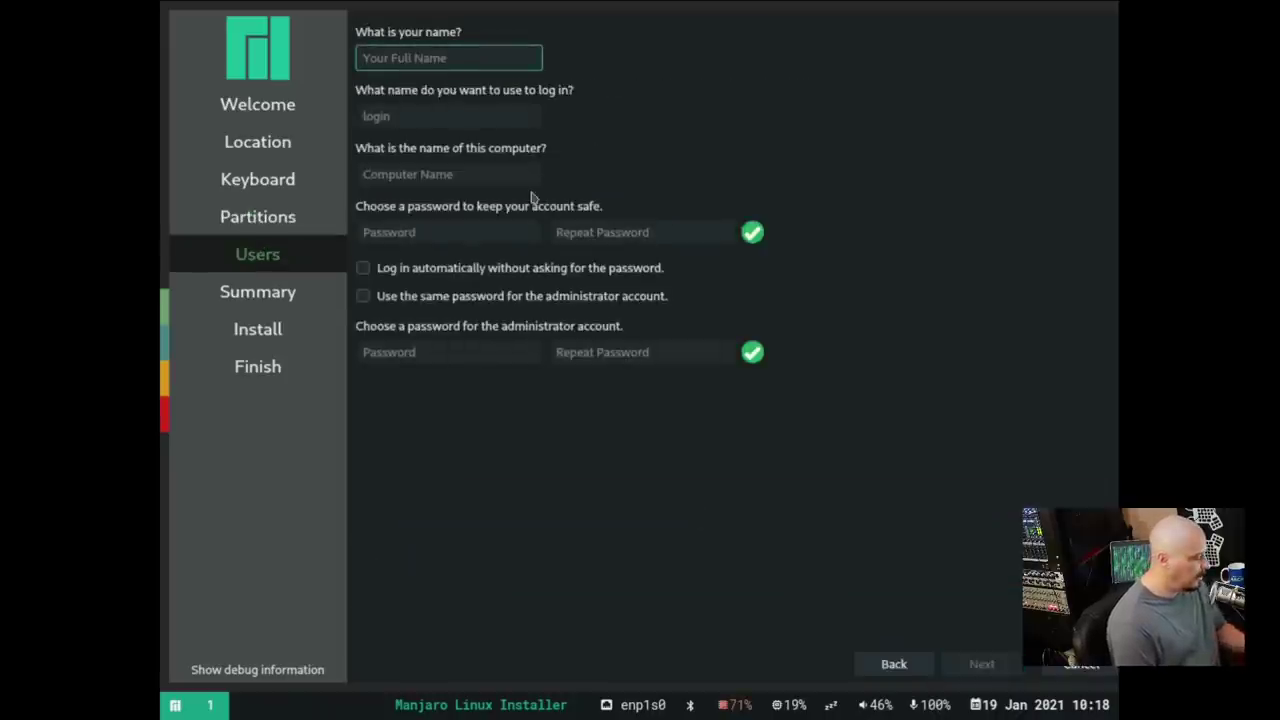
Enter the user name and change the computer name to dt-virt
text(dt)
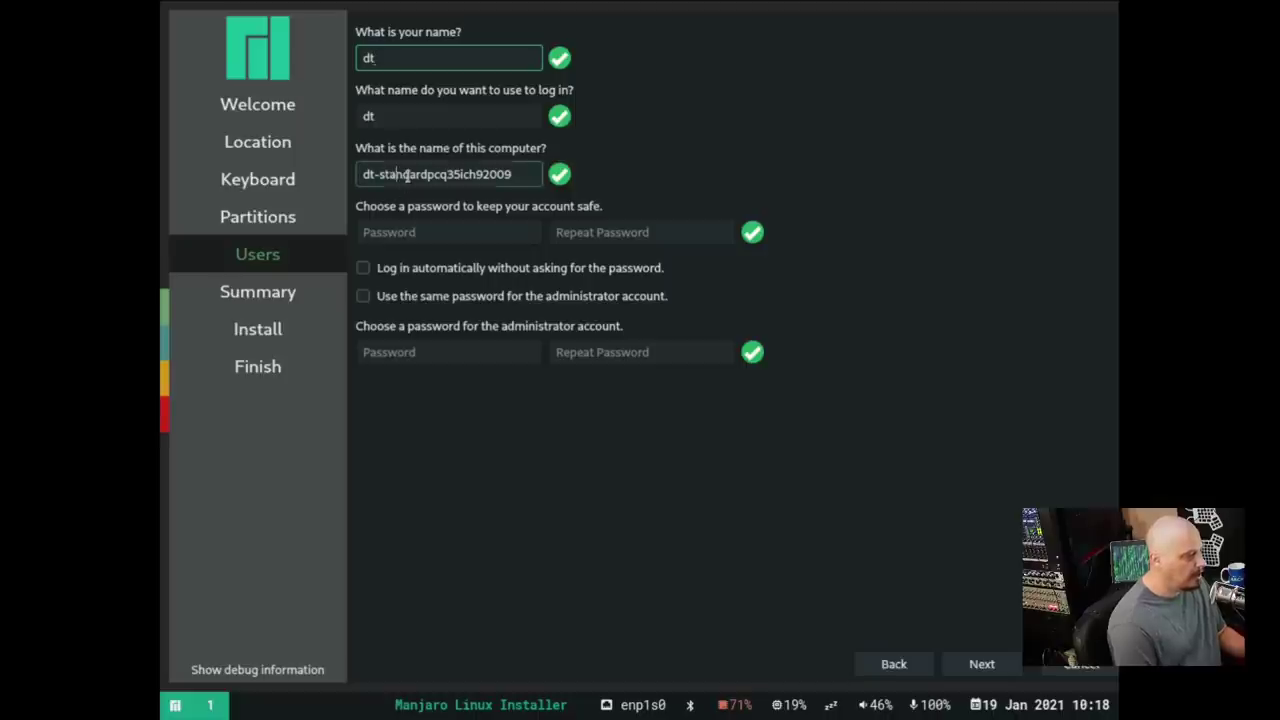
double_click(406, 175)
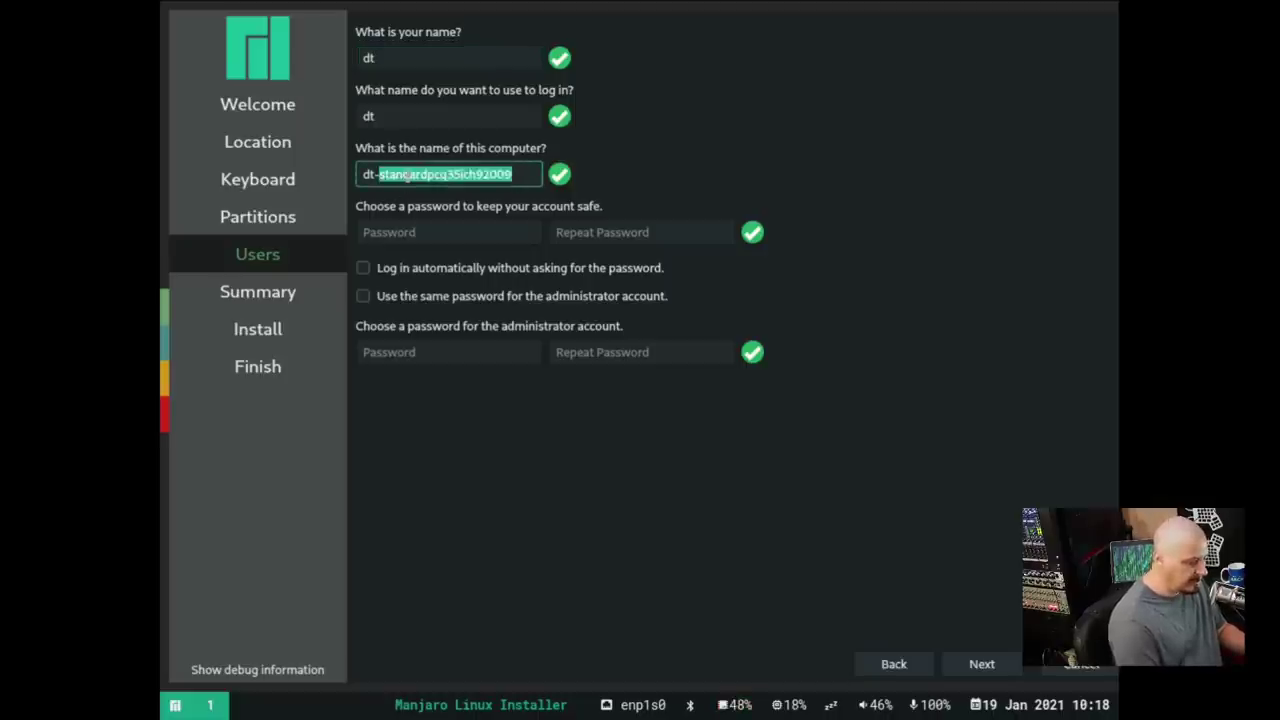
text(virt)
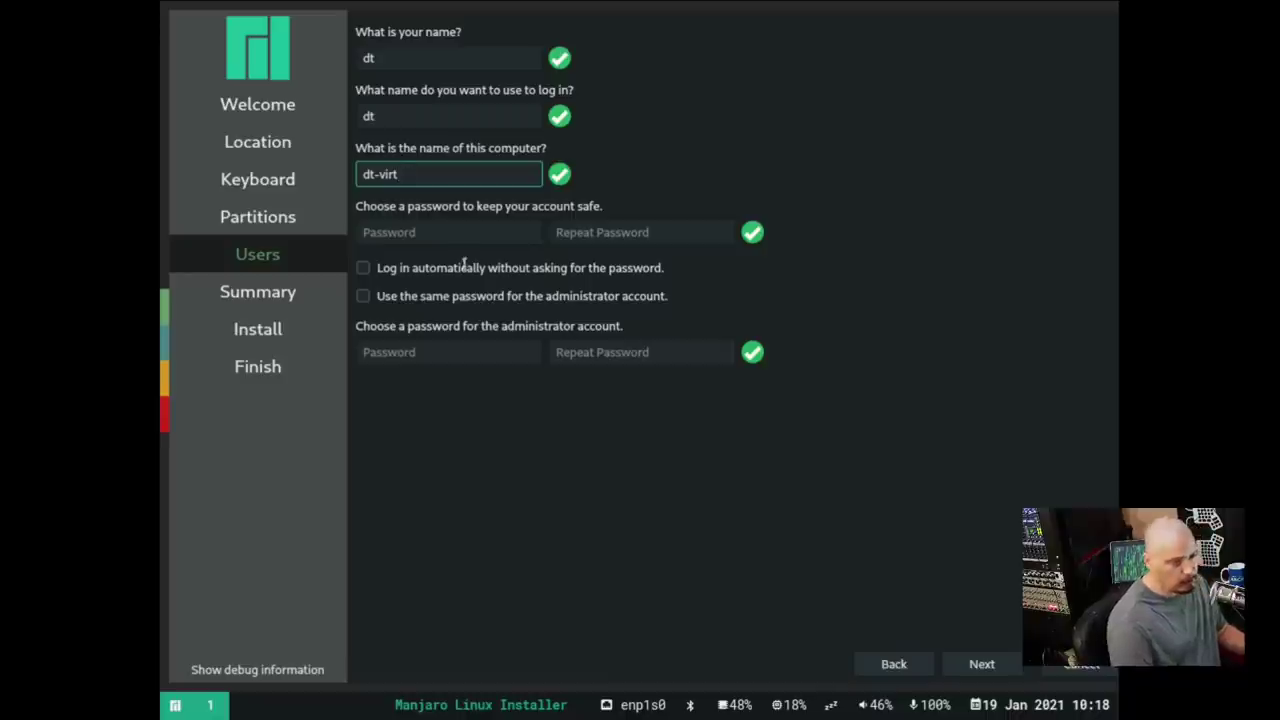
Enter and confirm the account password, reuse it for the administrator, and continue to the summary
click(459, 240)
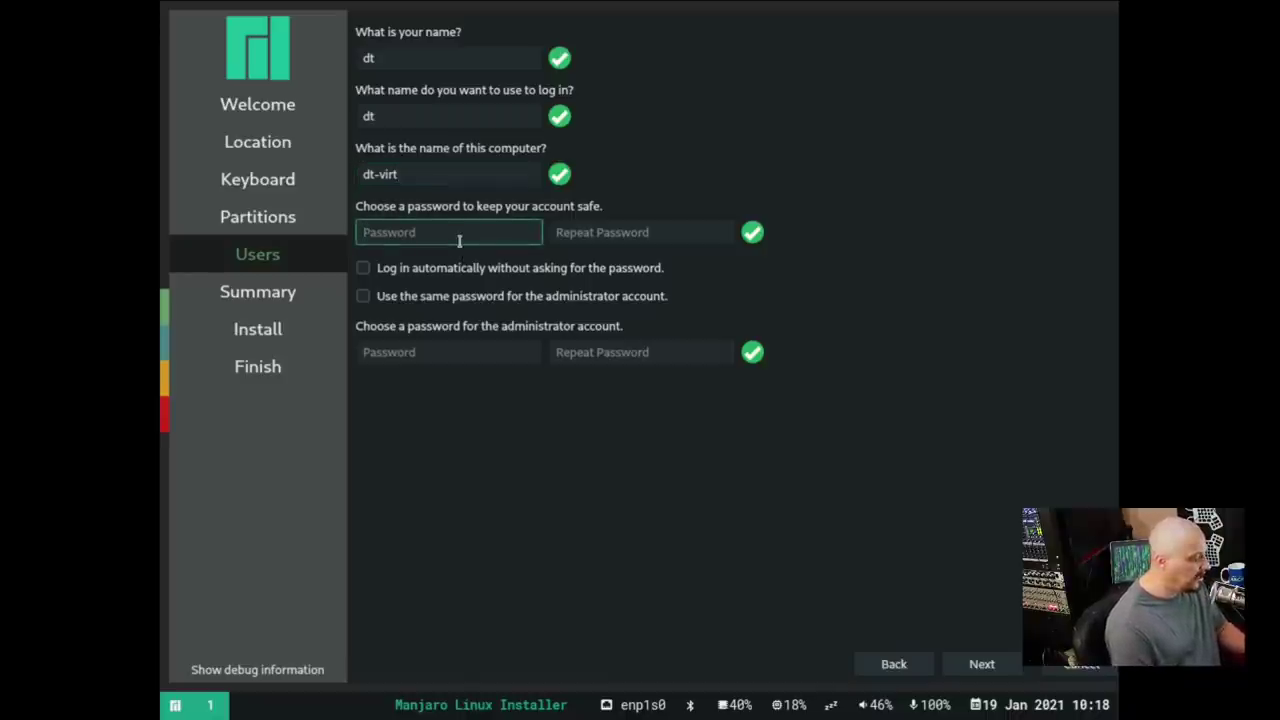
click(585, 234)
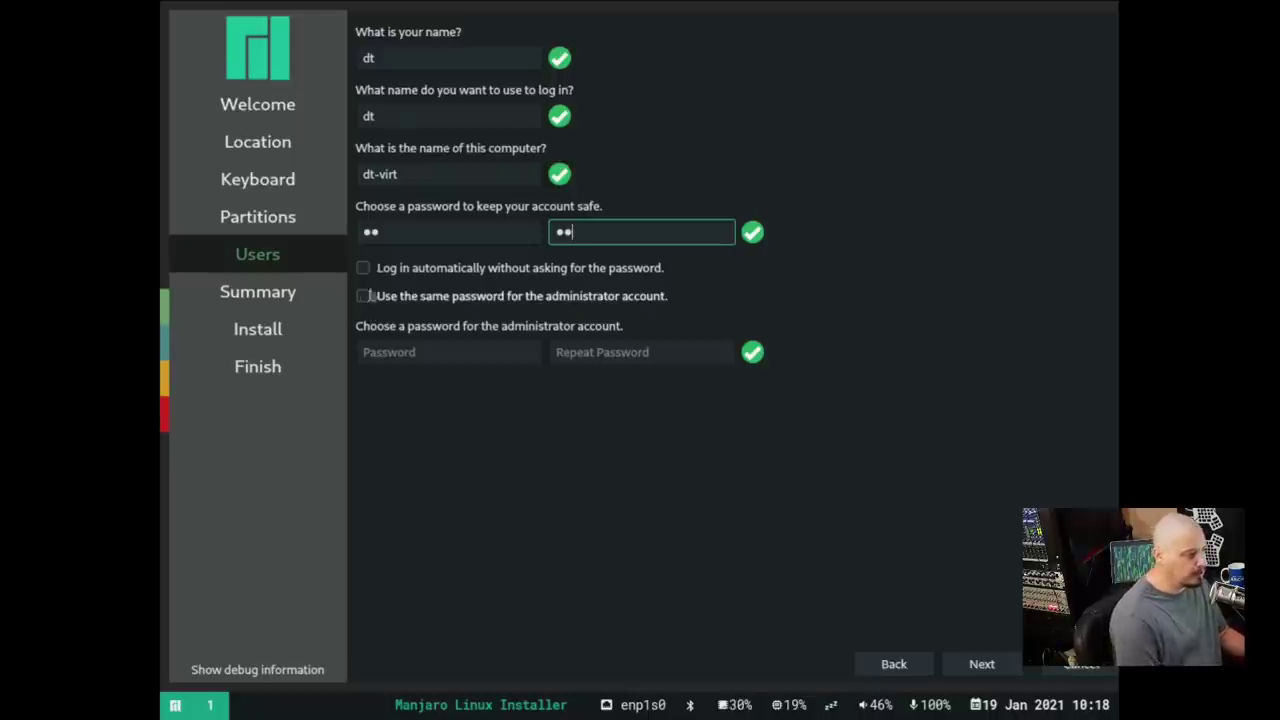
click(363, 297)
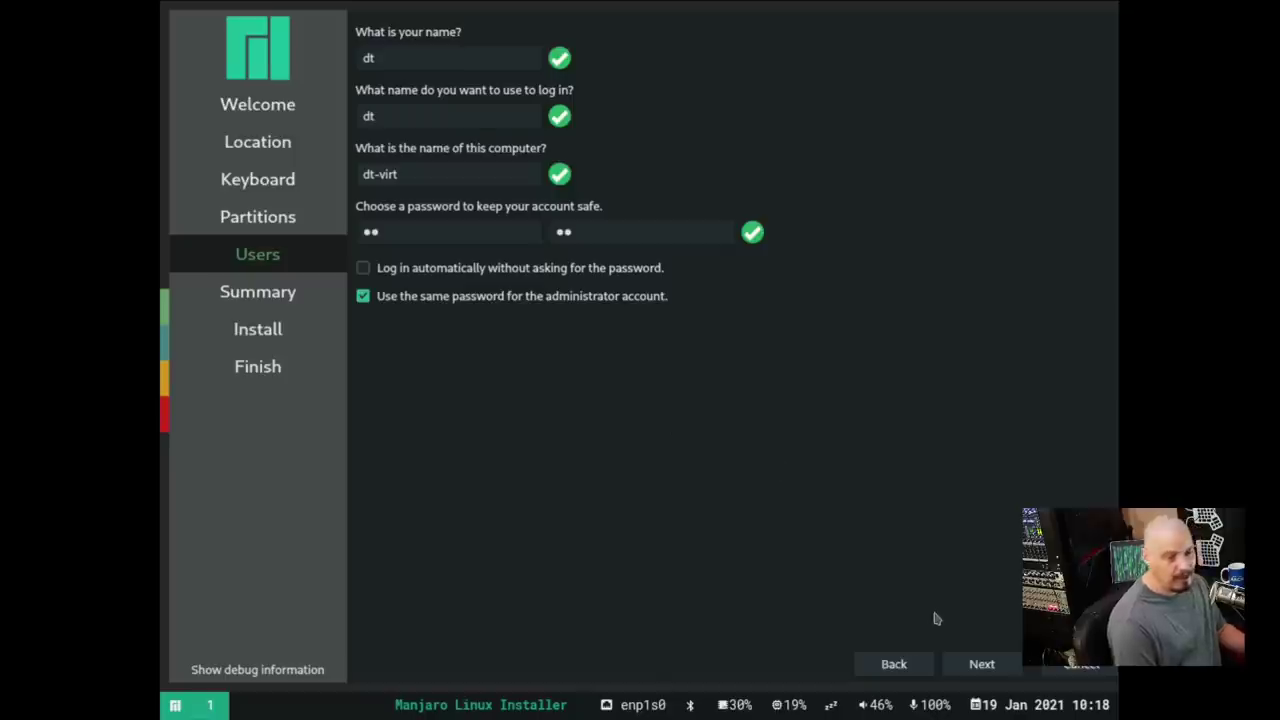
click(1010, 668)
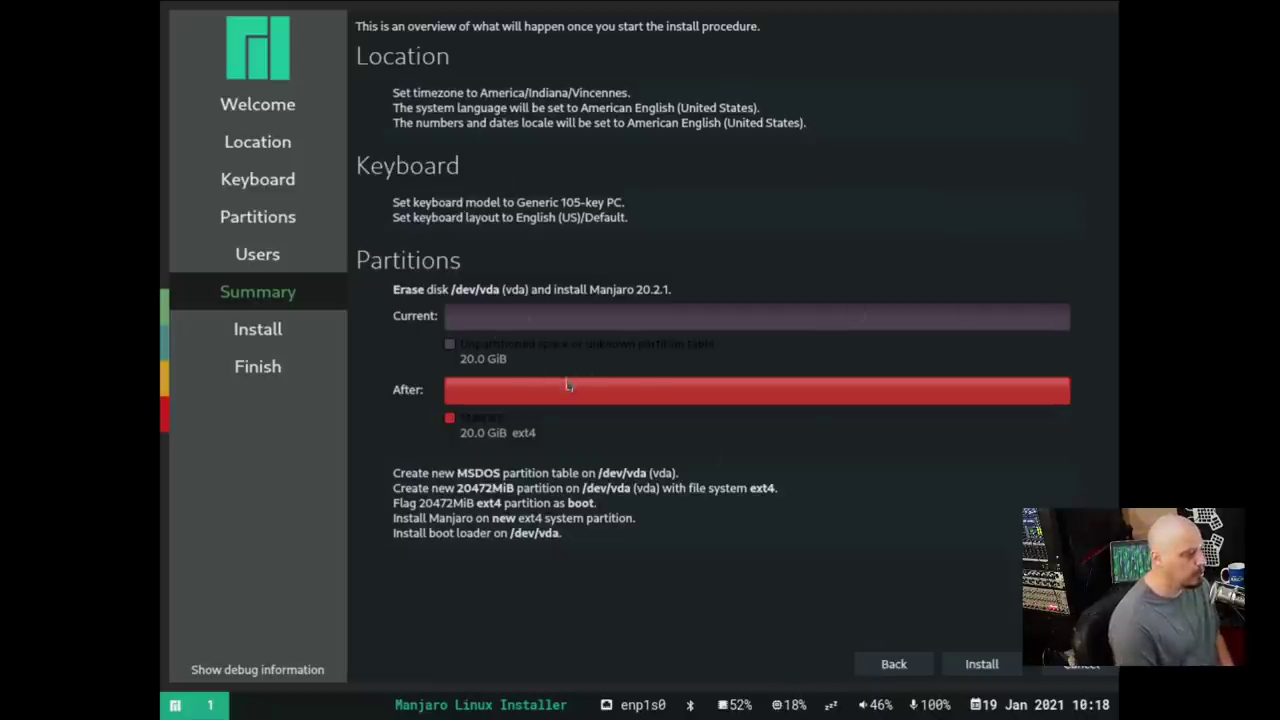
Install Manjaro 20.2.1, confirm with Install now, and restart when All done appears
click(982, 668)
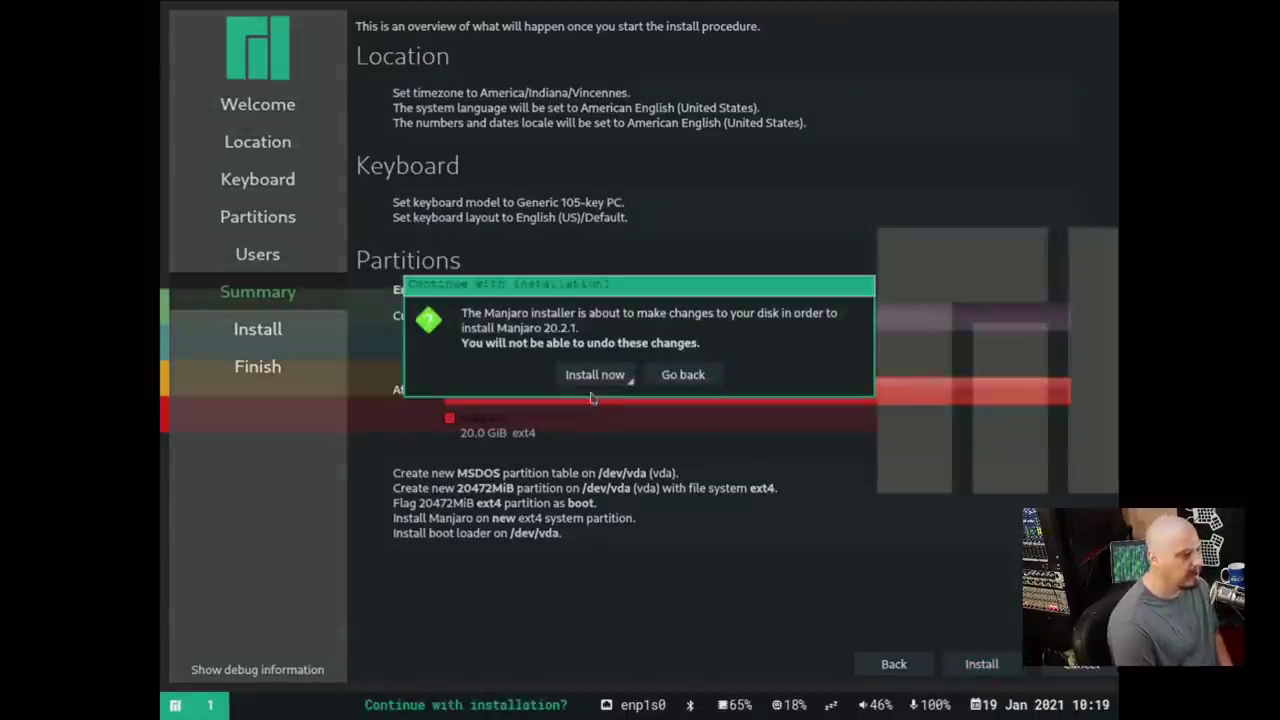
click(589, 385)
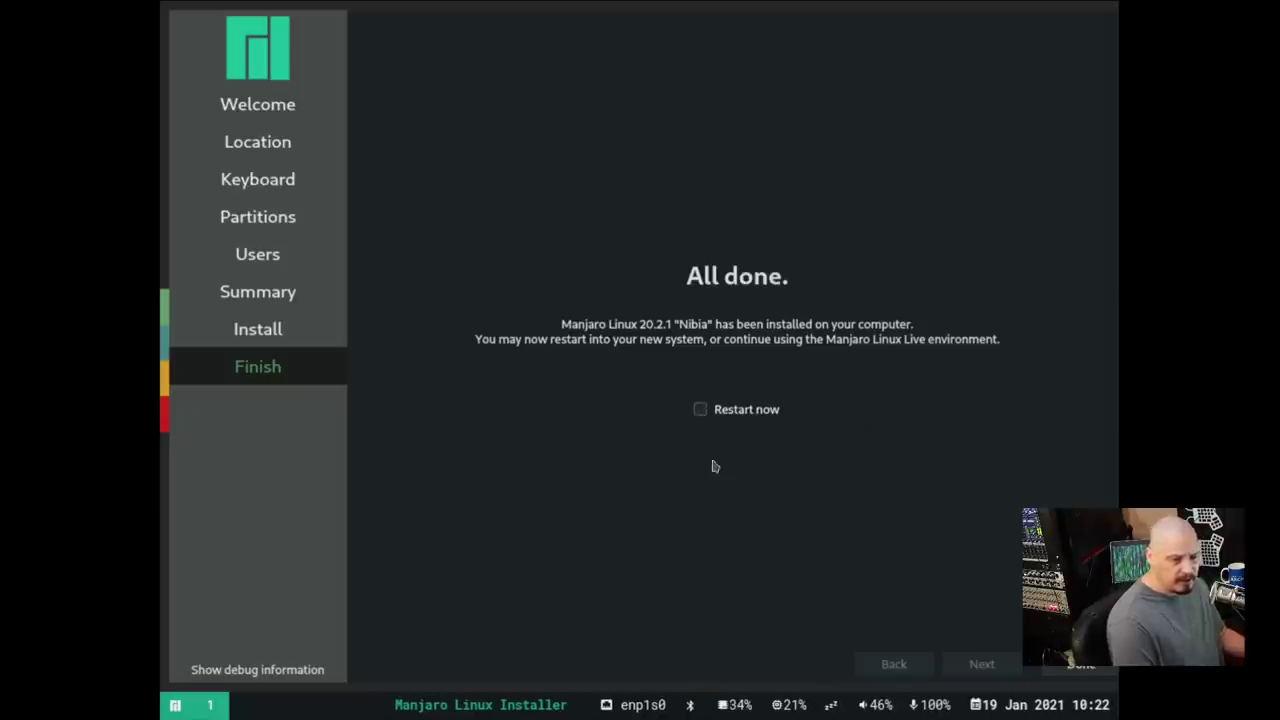
click(700, 409)
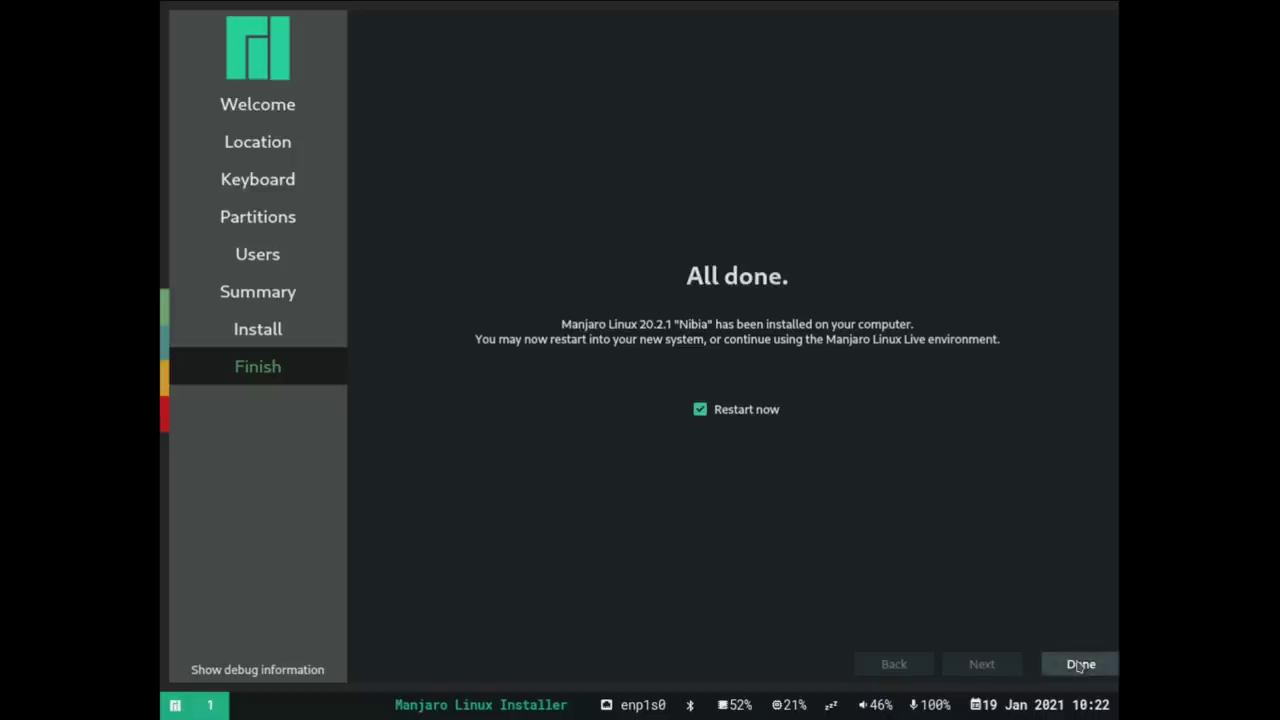
click(1048, 664)
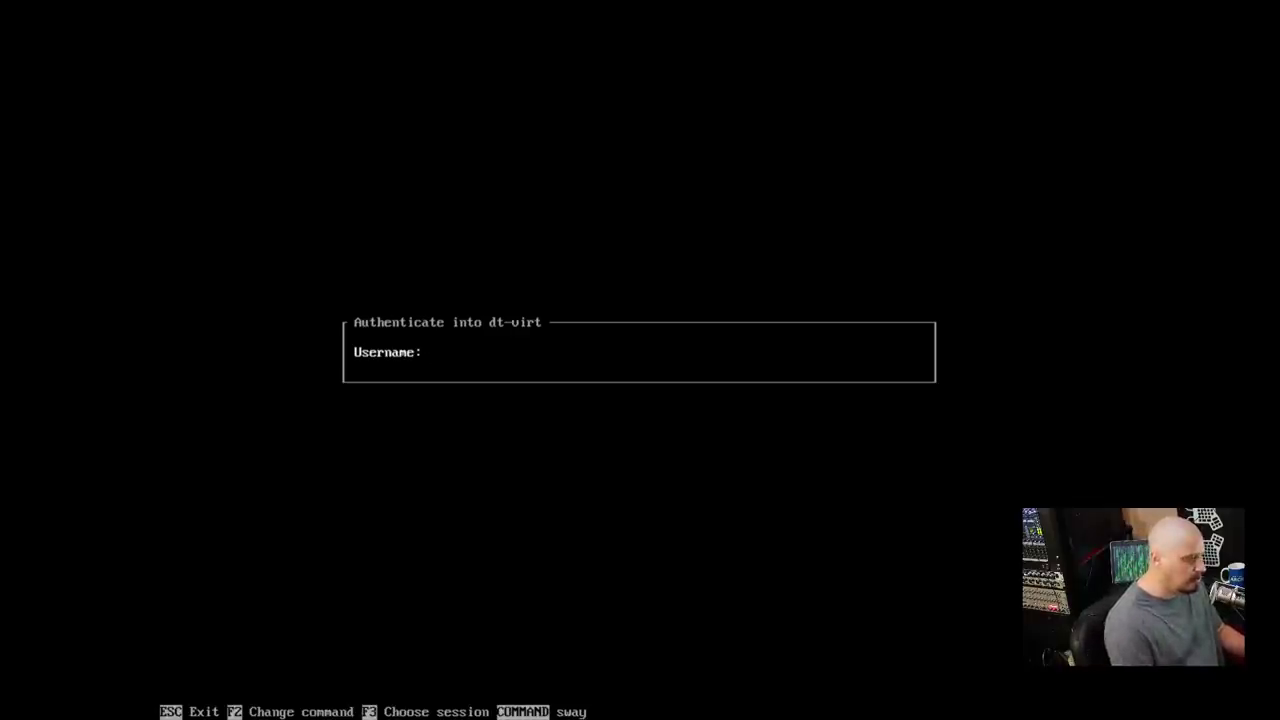
Log in at the tuigreet prompt with the user name and password
text(dt)
key(Return)
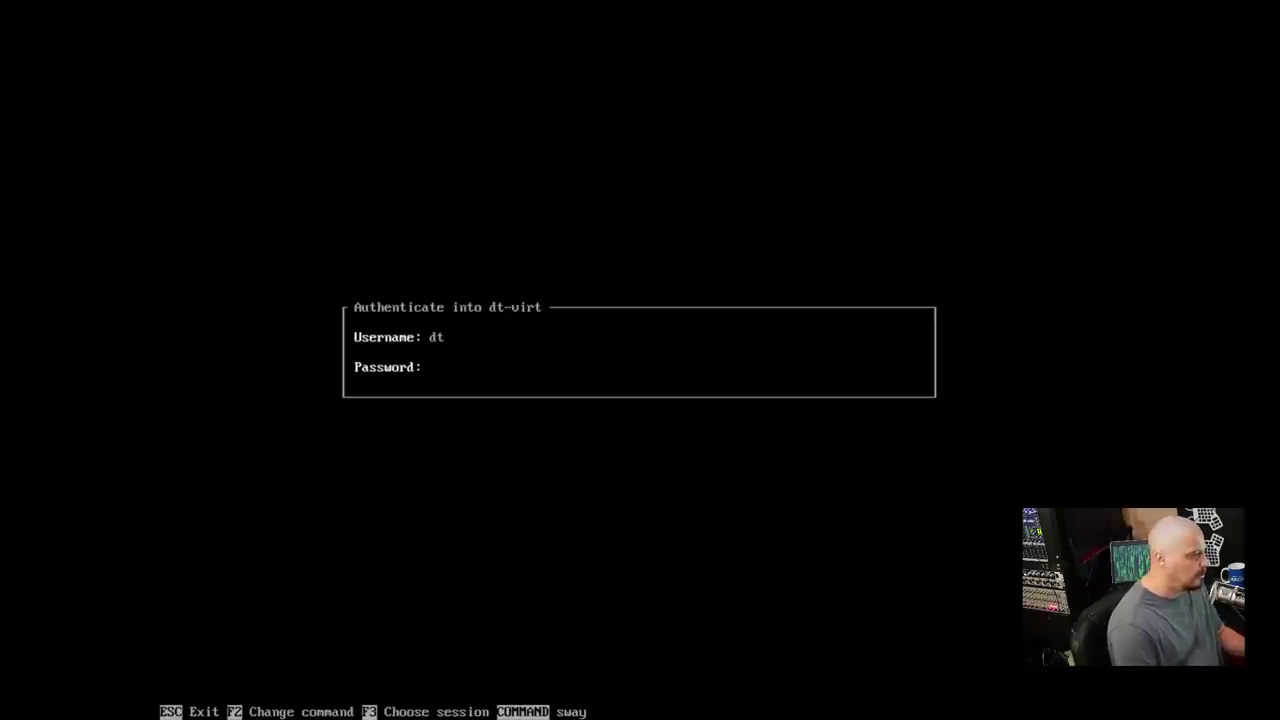
key(Return)
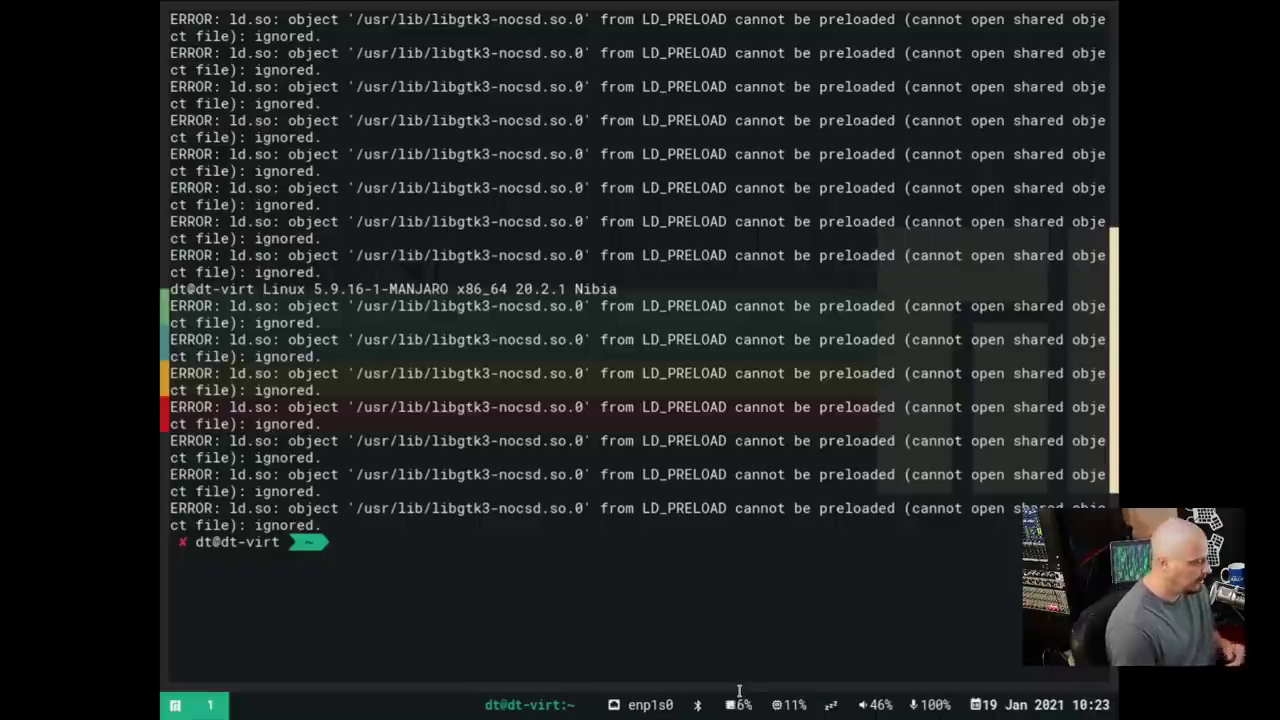
Open a second terminal and run ls and ls -lah in the home folder
key(super+Return)
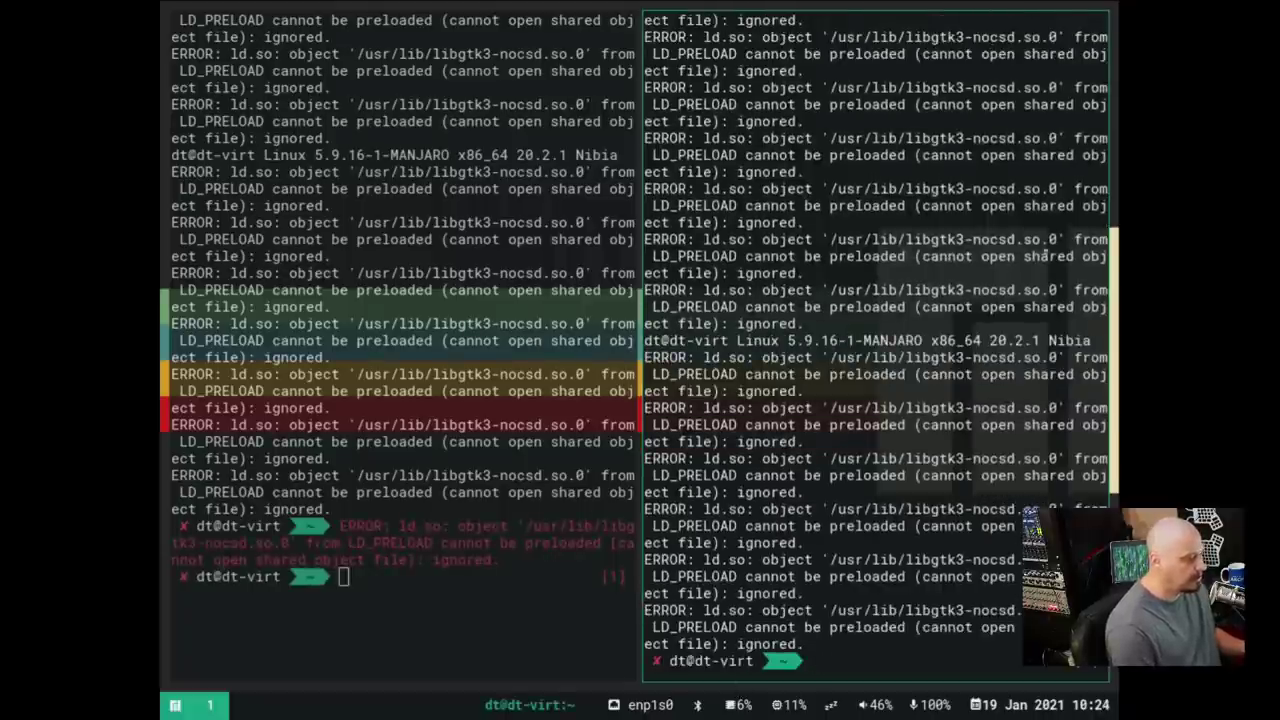
mouse_move(420, 326)
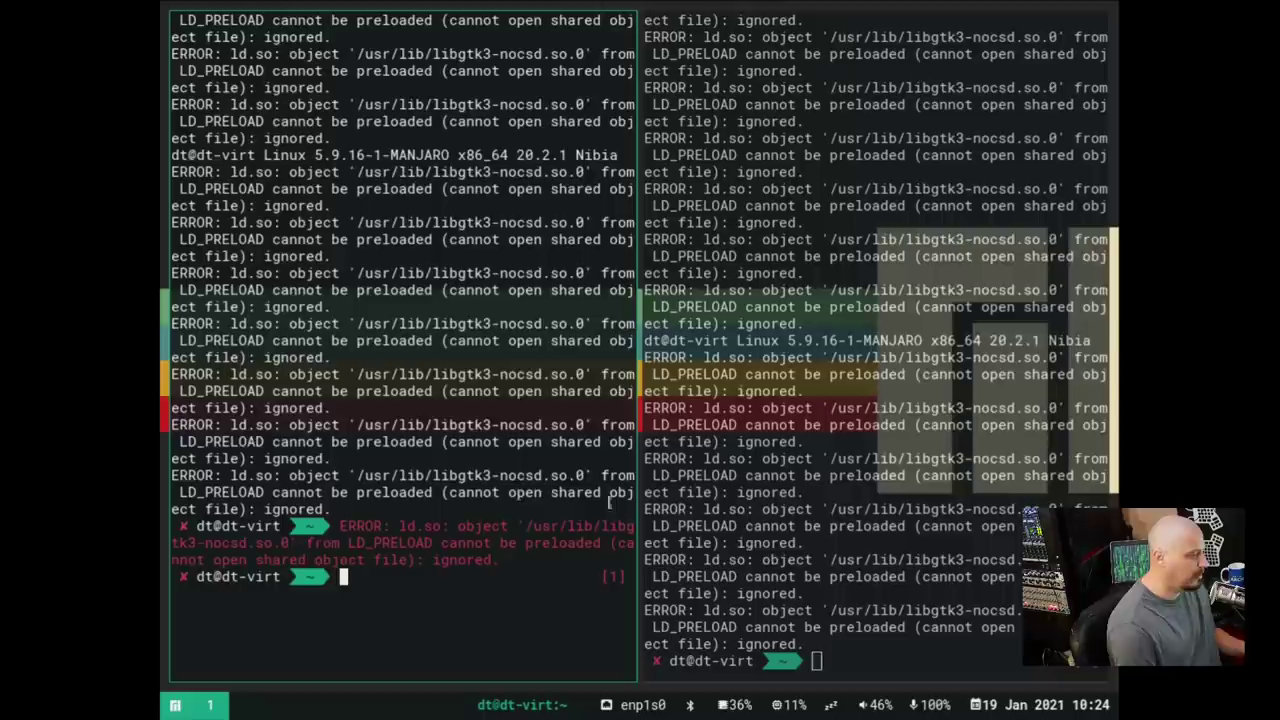
mouse_move(774, 543)
text(ls)
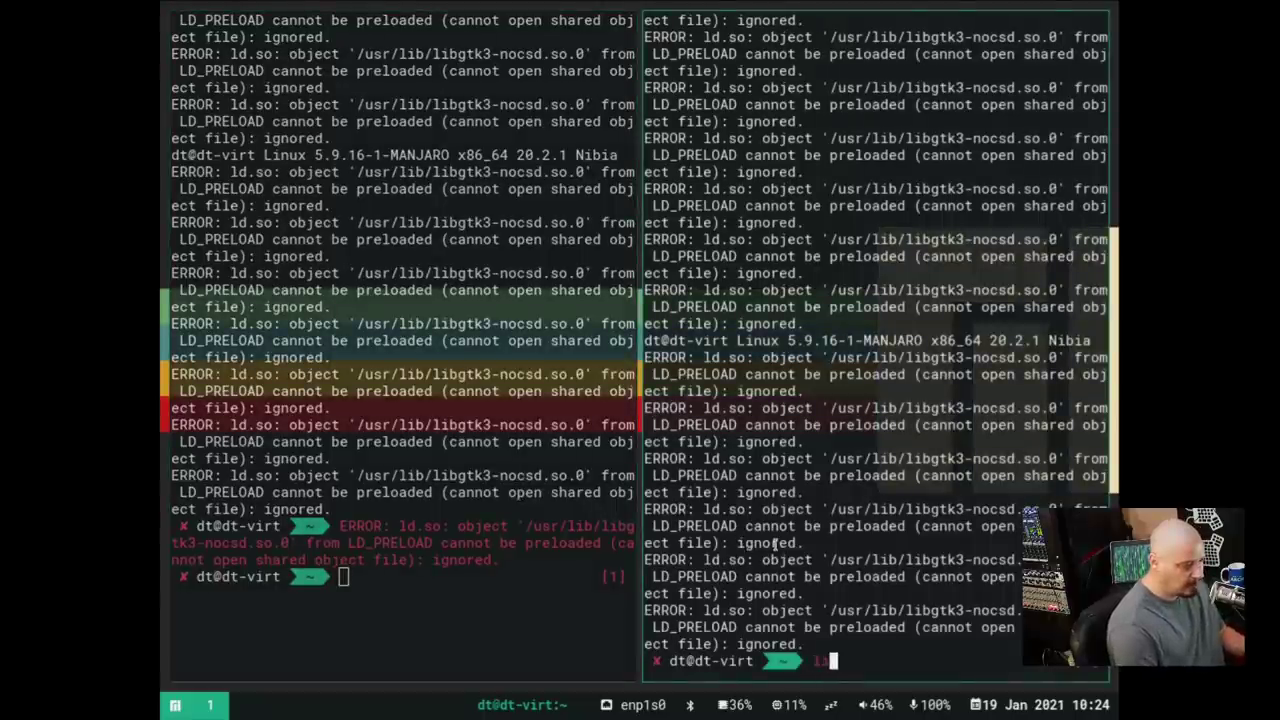
key(Return)
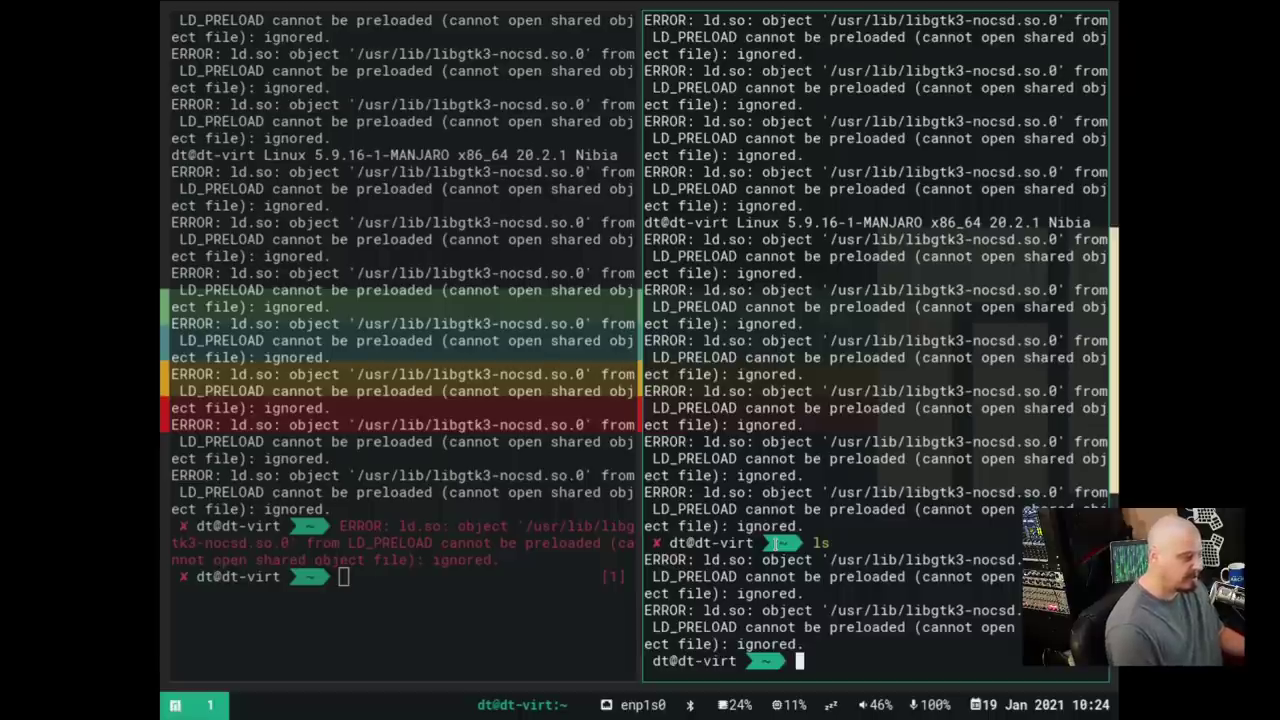
text(ls )
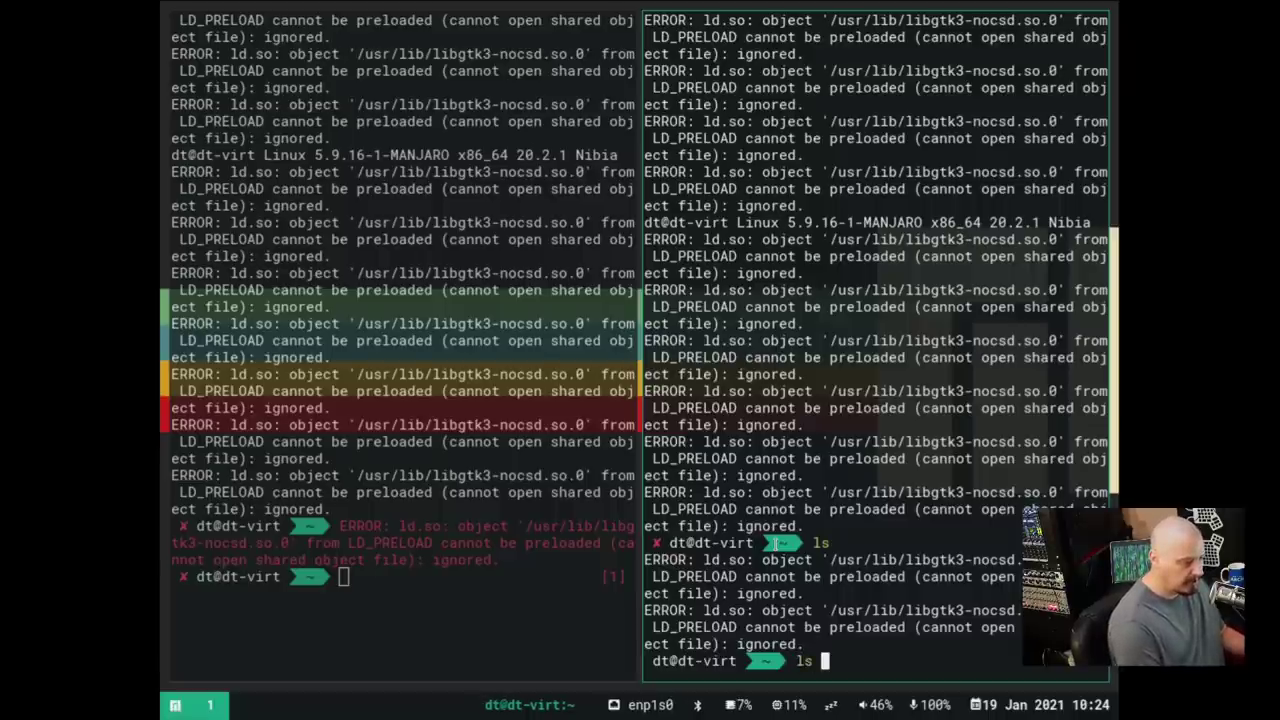
text(-lah)
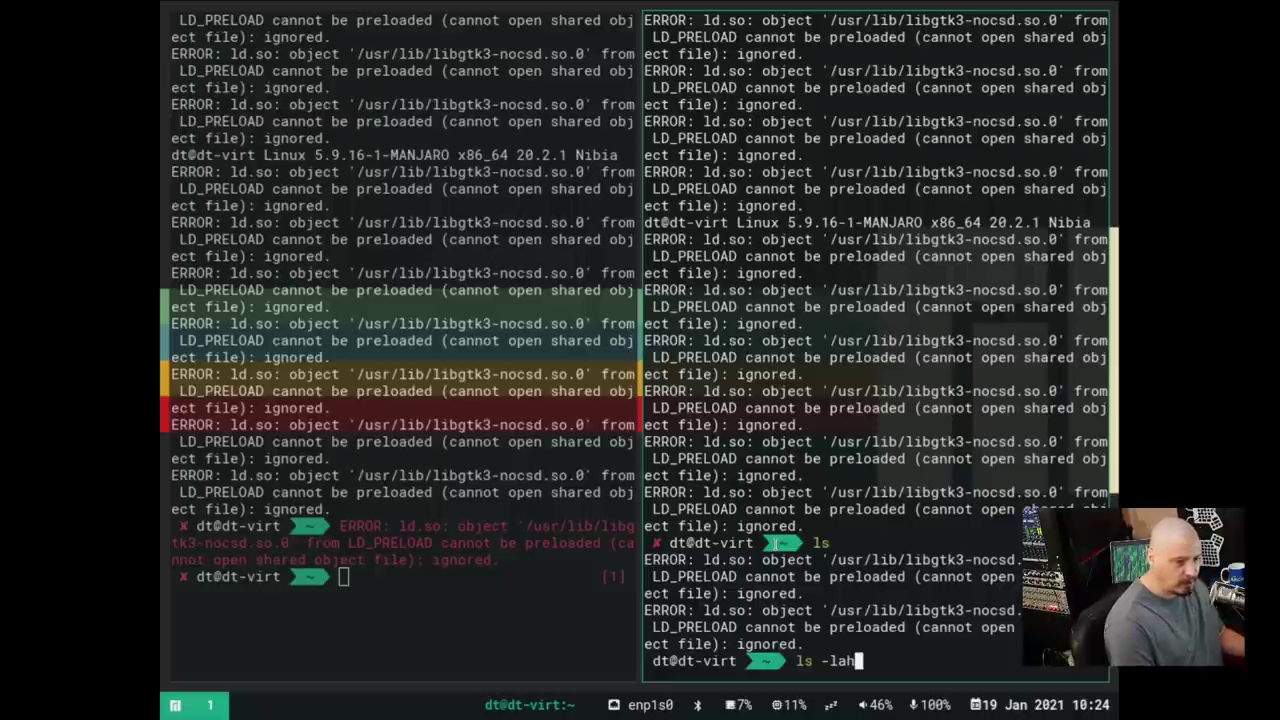
key(Return)
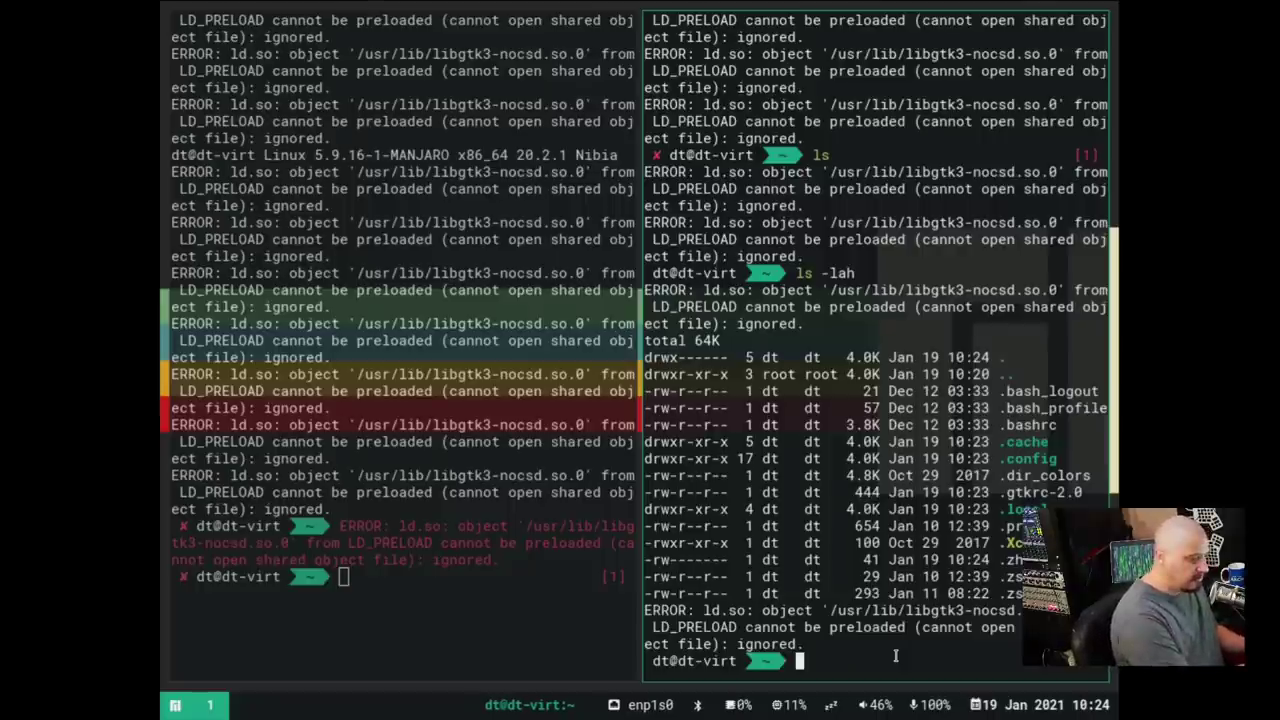
Reload Sway, close the right-hand terminal, and bring up the Manjaro Sway Edition help page
key(super+shift+r)
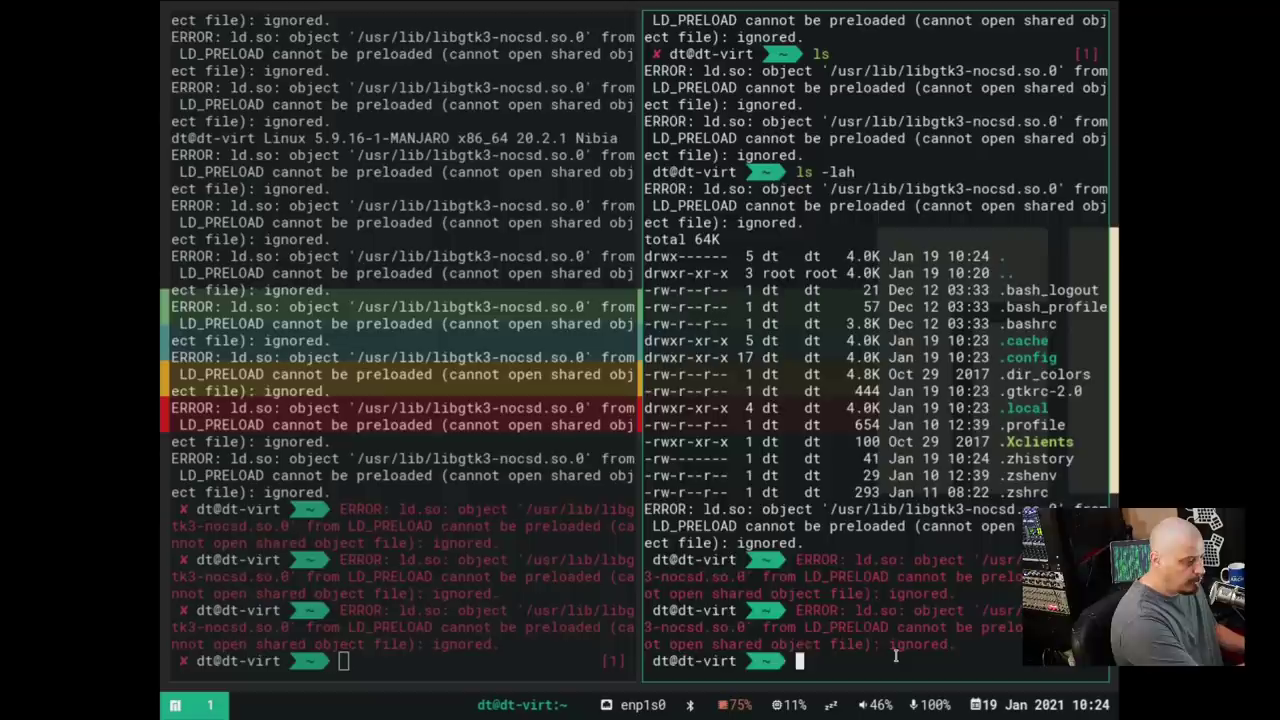
key(super+shift+c)
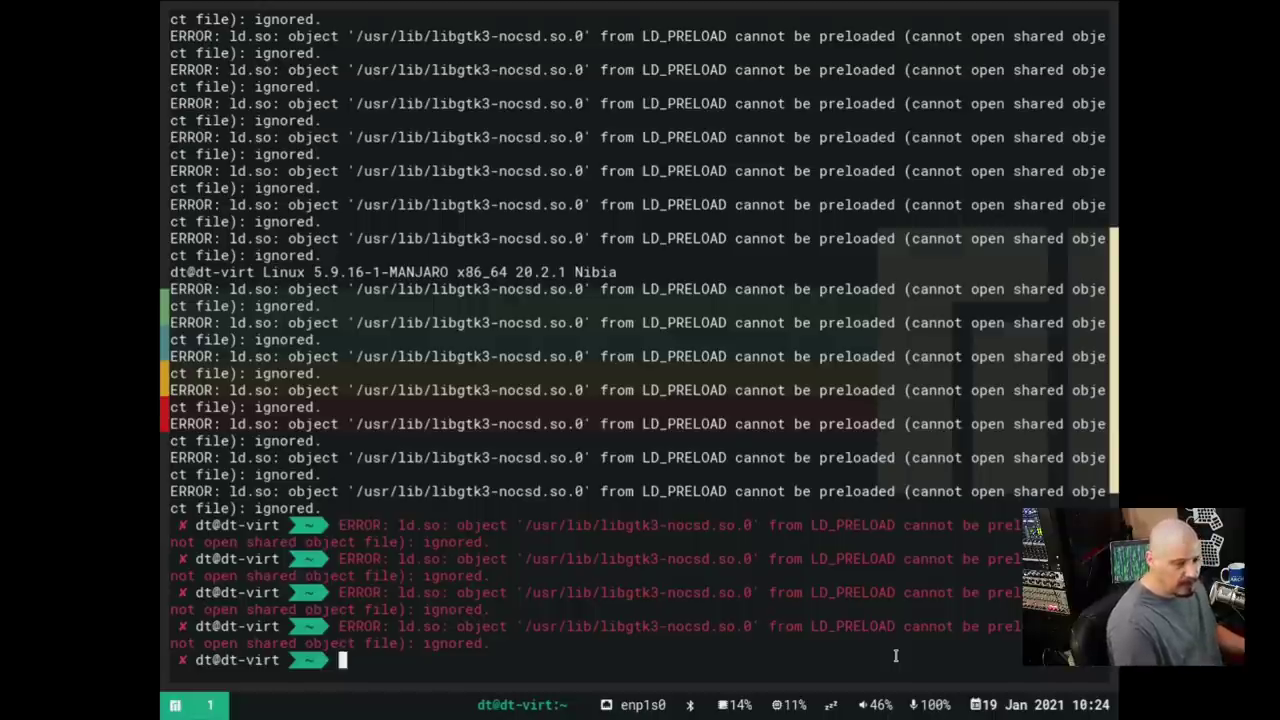
key(super+shift+question)
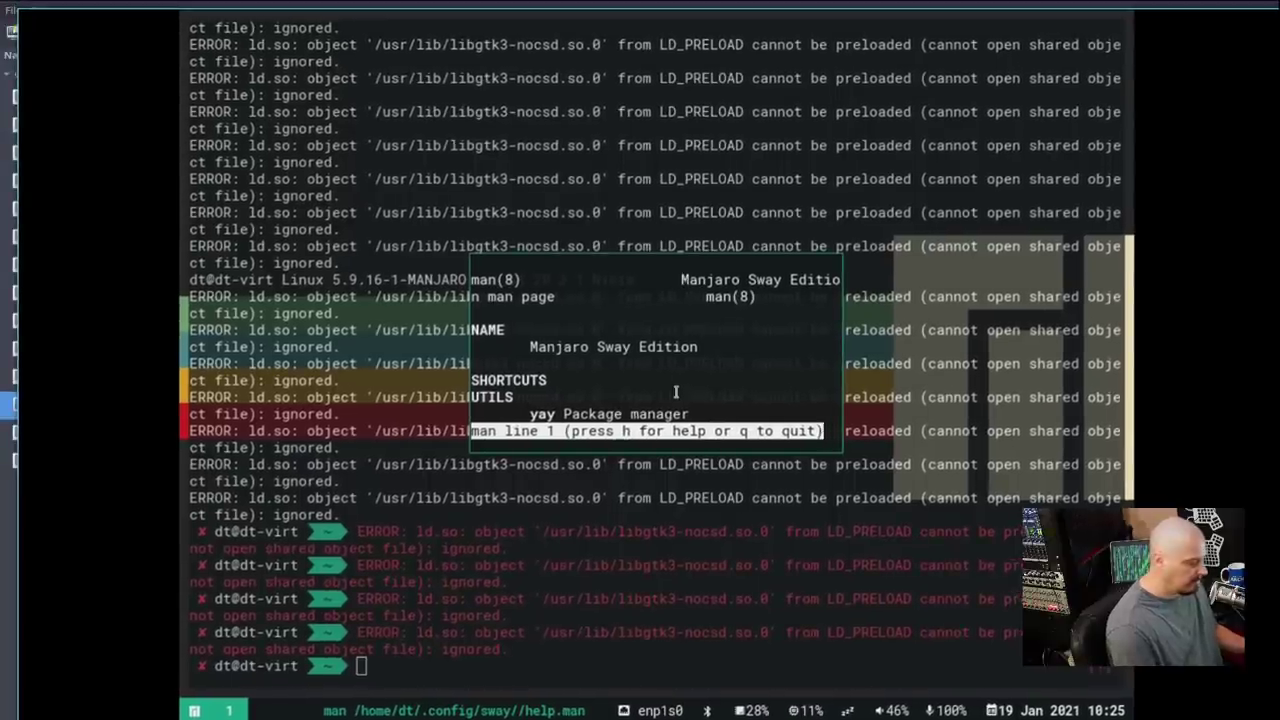
Quit the floating help page with q and erase stray characters at the prompt
key(t)
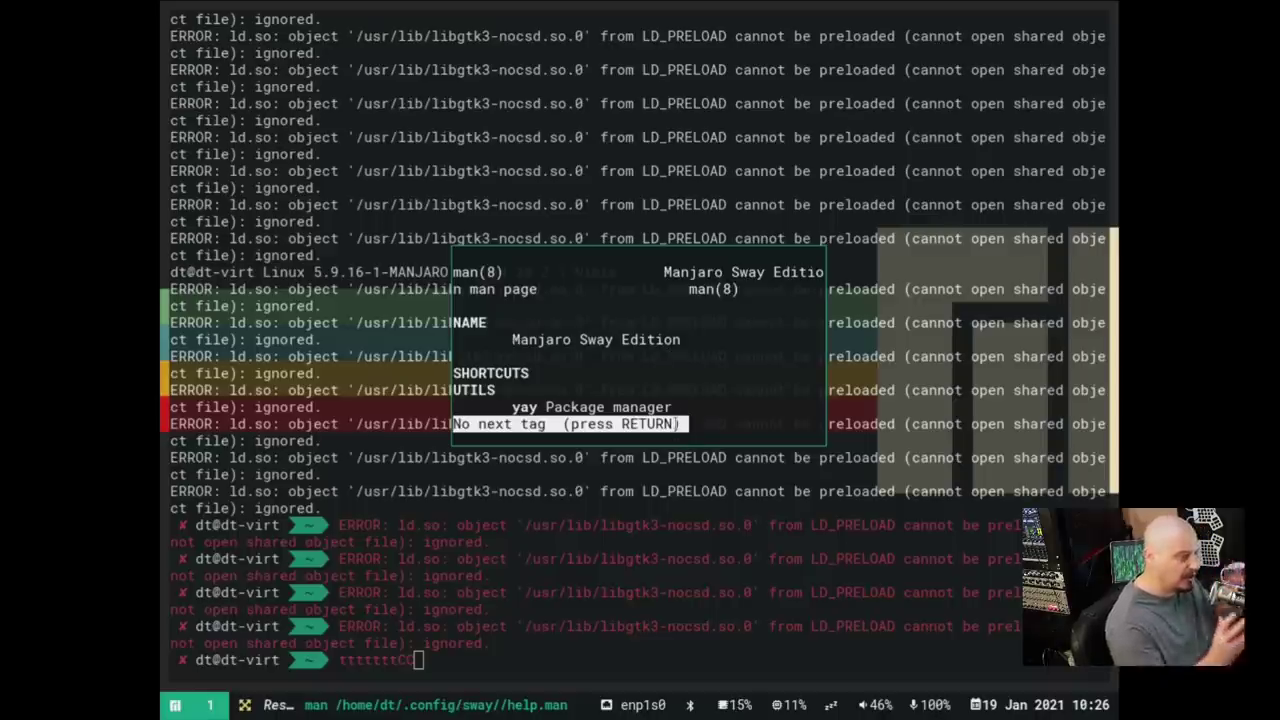
mouse_move(613, 596)
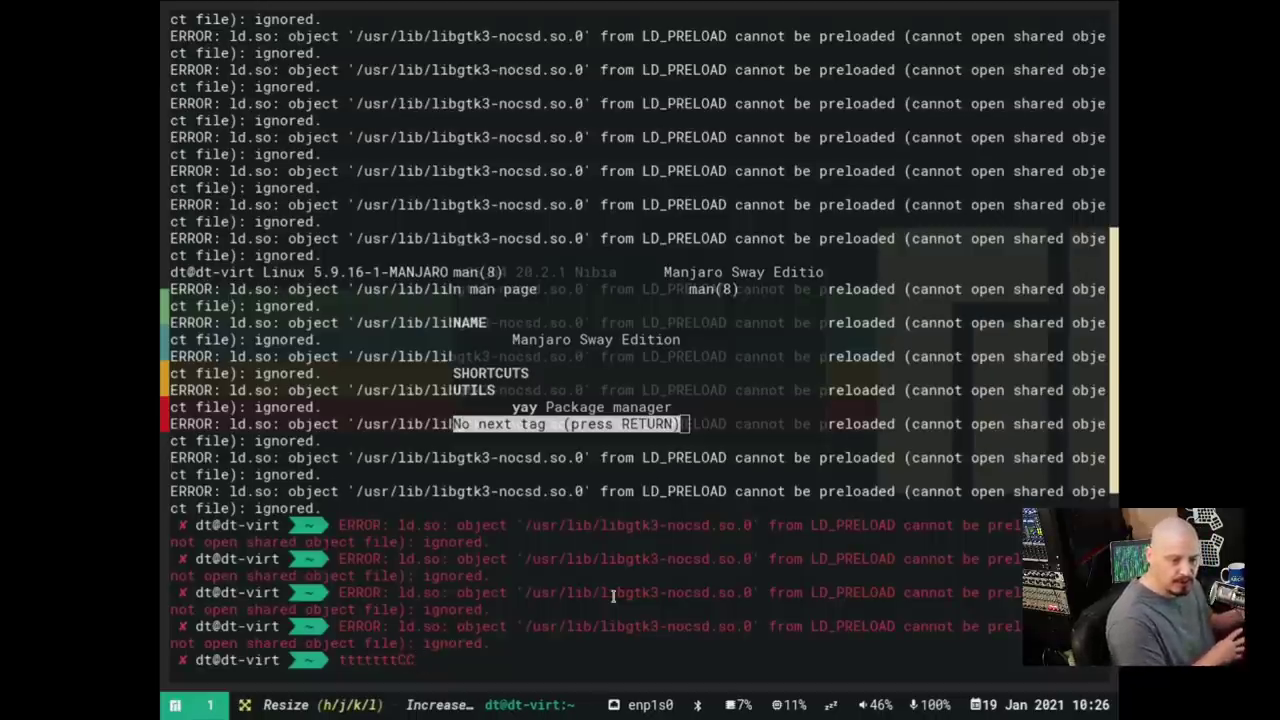
mouse_move(600, 328)
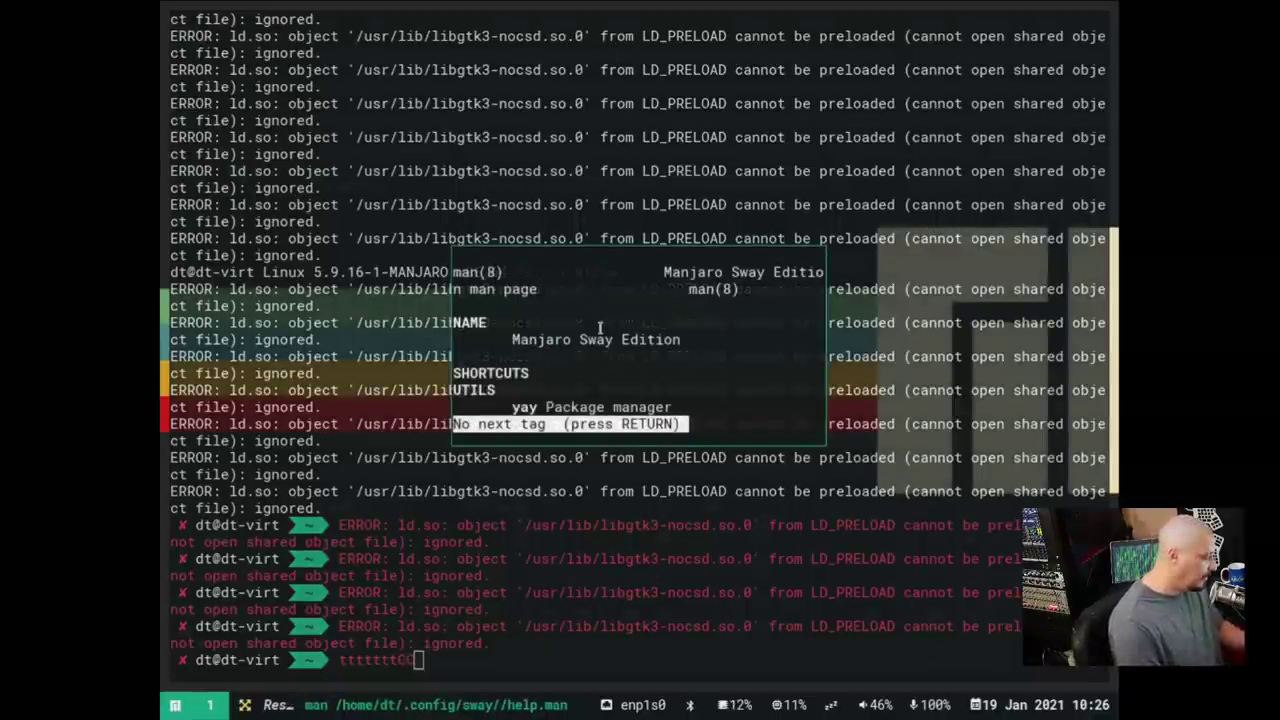
key(q)
key(super+r)
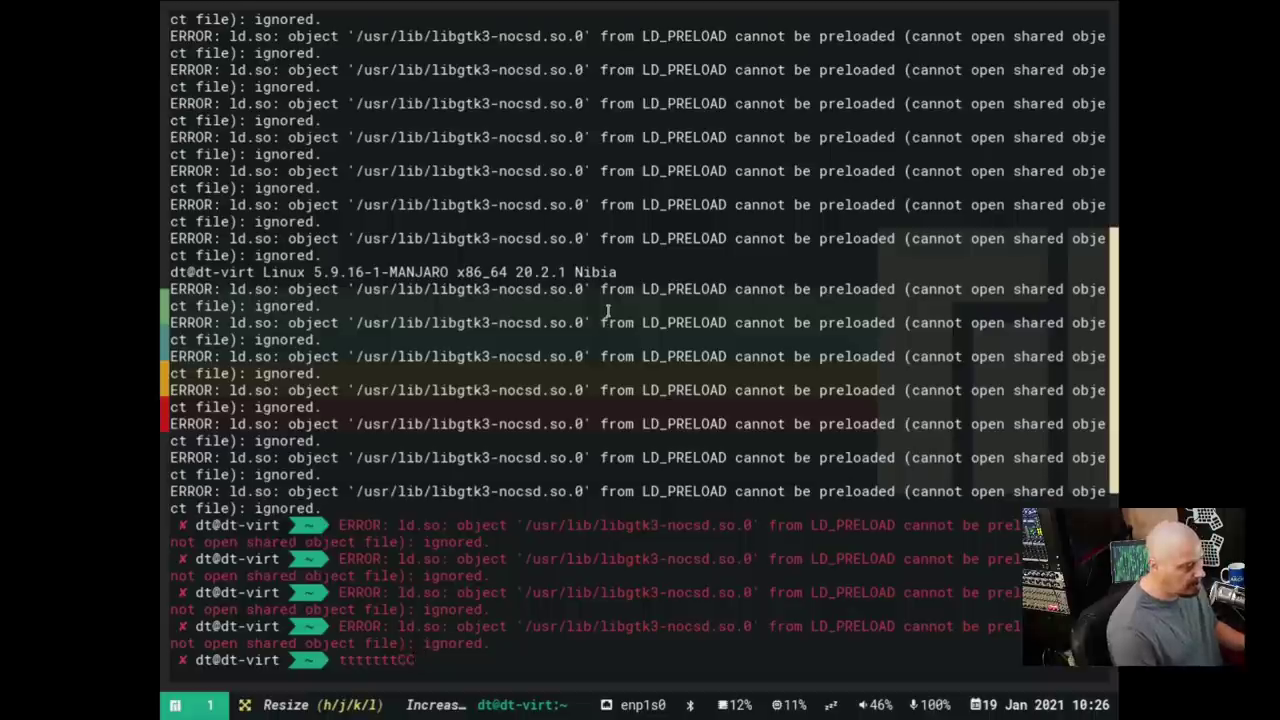
key(BackSpace)
key(BackSpace)
key(BackSpace)
key(BackSpace)
key(BackSpace)
key(BackSpace)
key(BackSpace)
key(BackSpace)
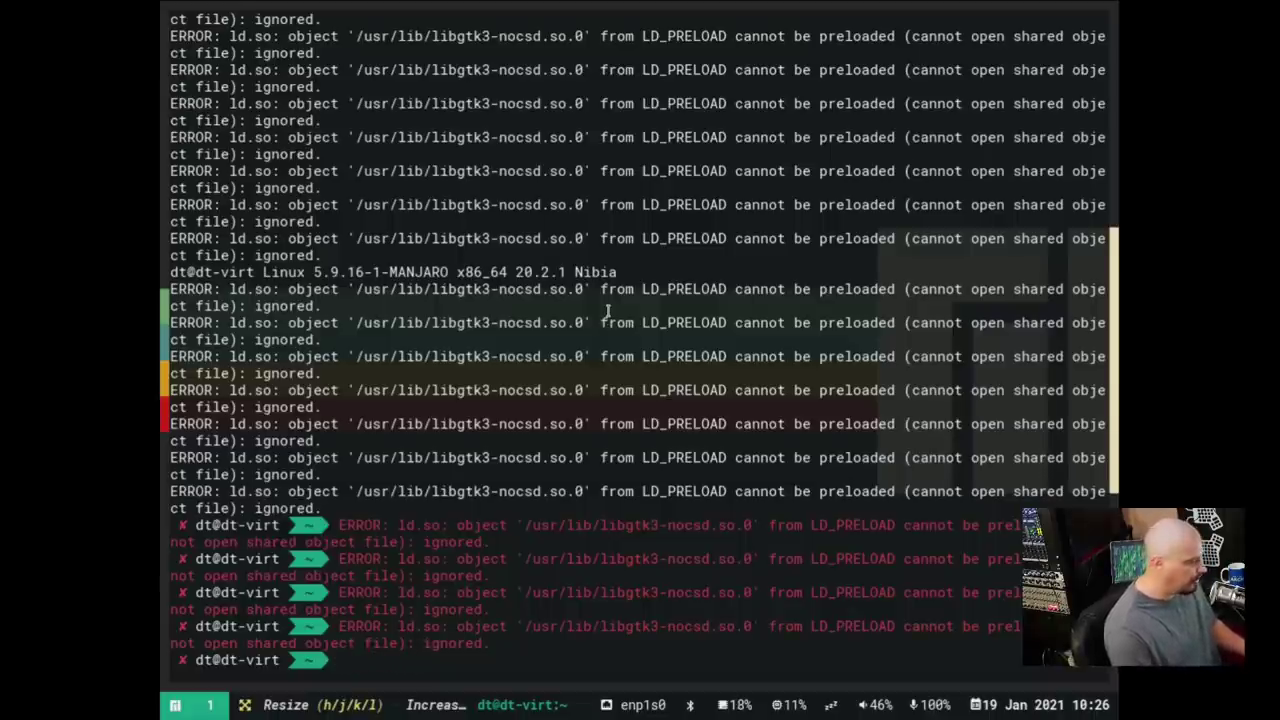
Clear the terminal and run echo $SHELL, which shows /usr/bin/zsh
text(clear)
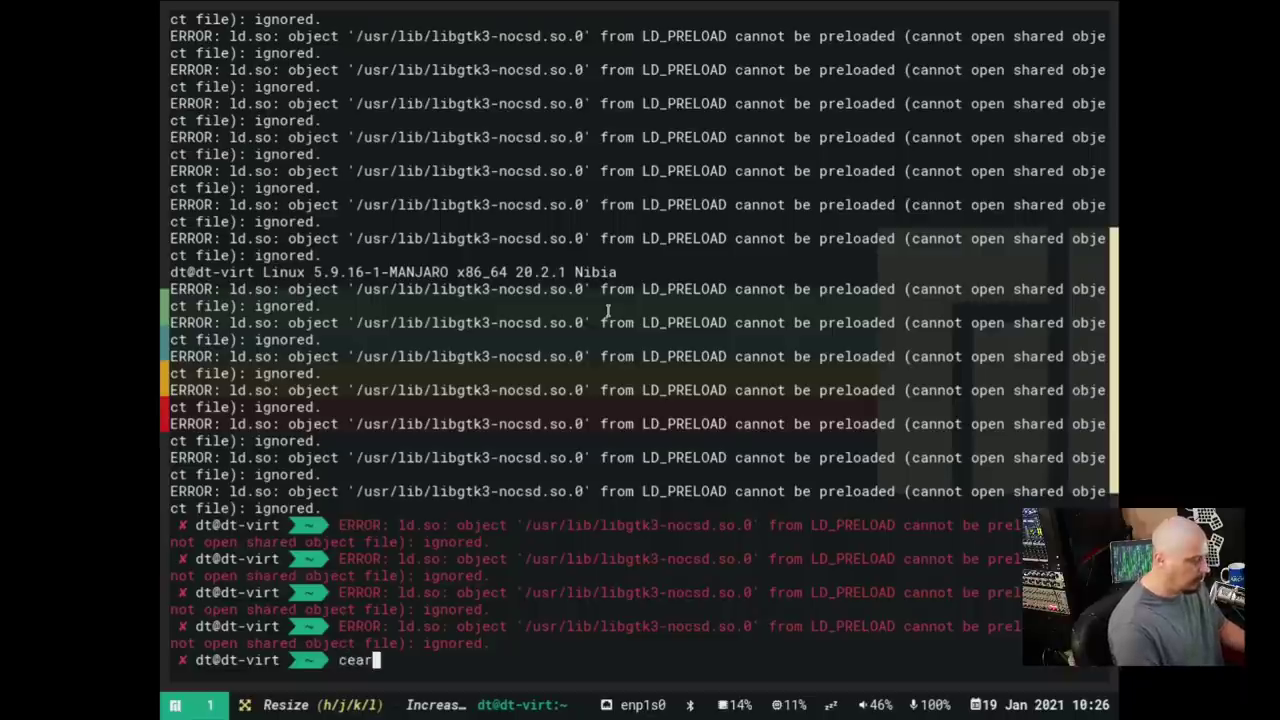
key(BackSpace)
key(BackSpace)
key(BackSpace)
key(BackSpace)
key(BackSpace)
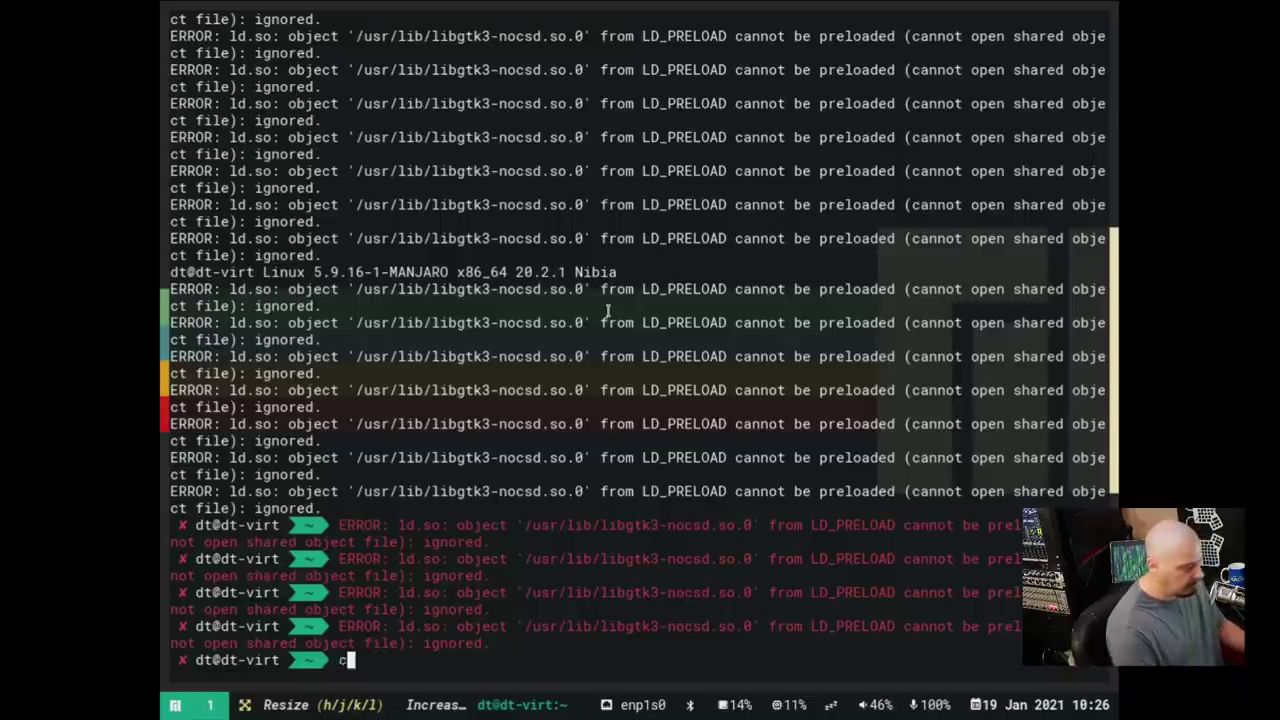
text(cear)
key(BackSpace)
key(BackSpace)
key(BackSpace)
text(lear)
key(Return)
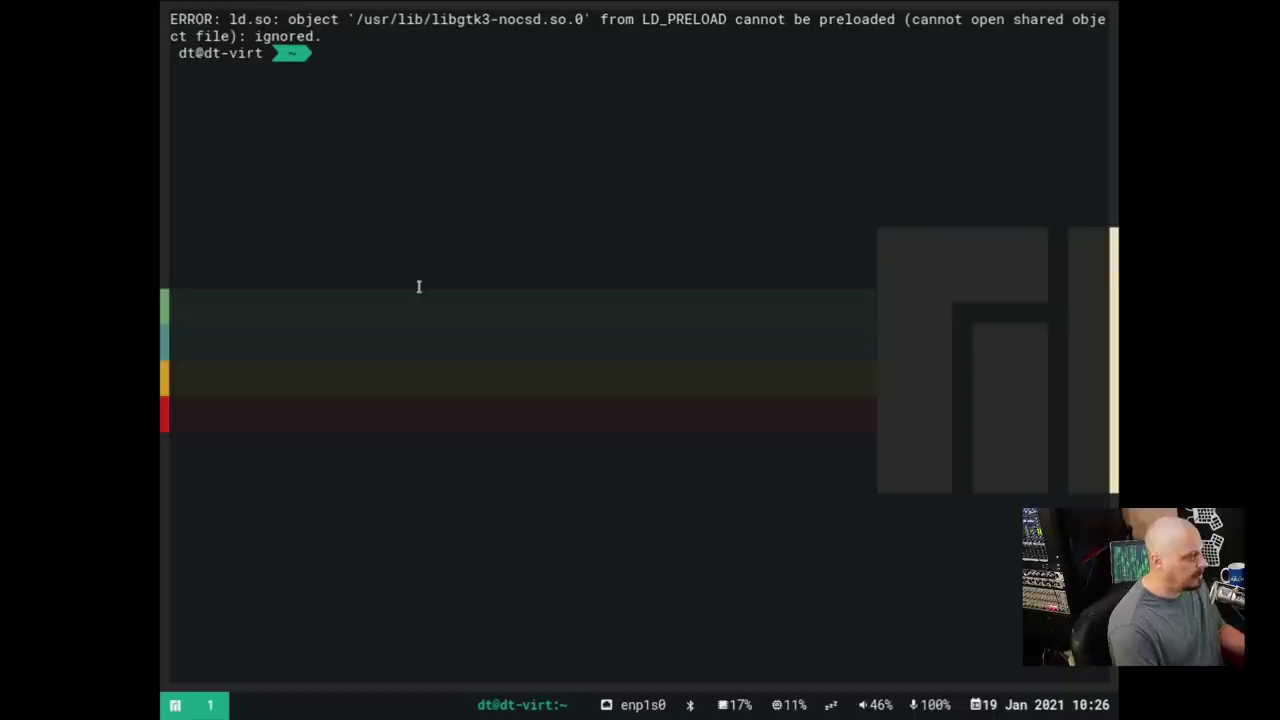
text(echo )
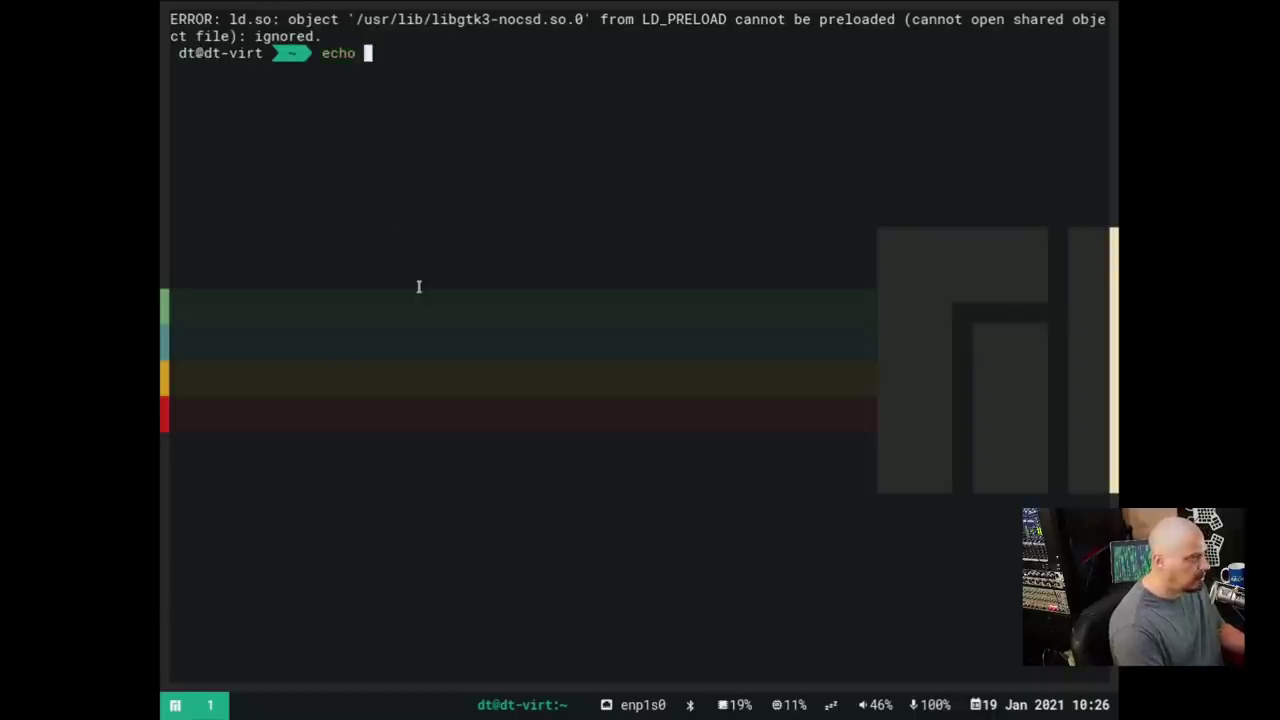
text($SHELL)
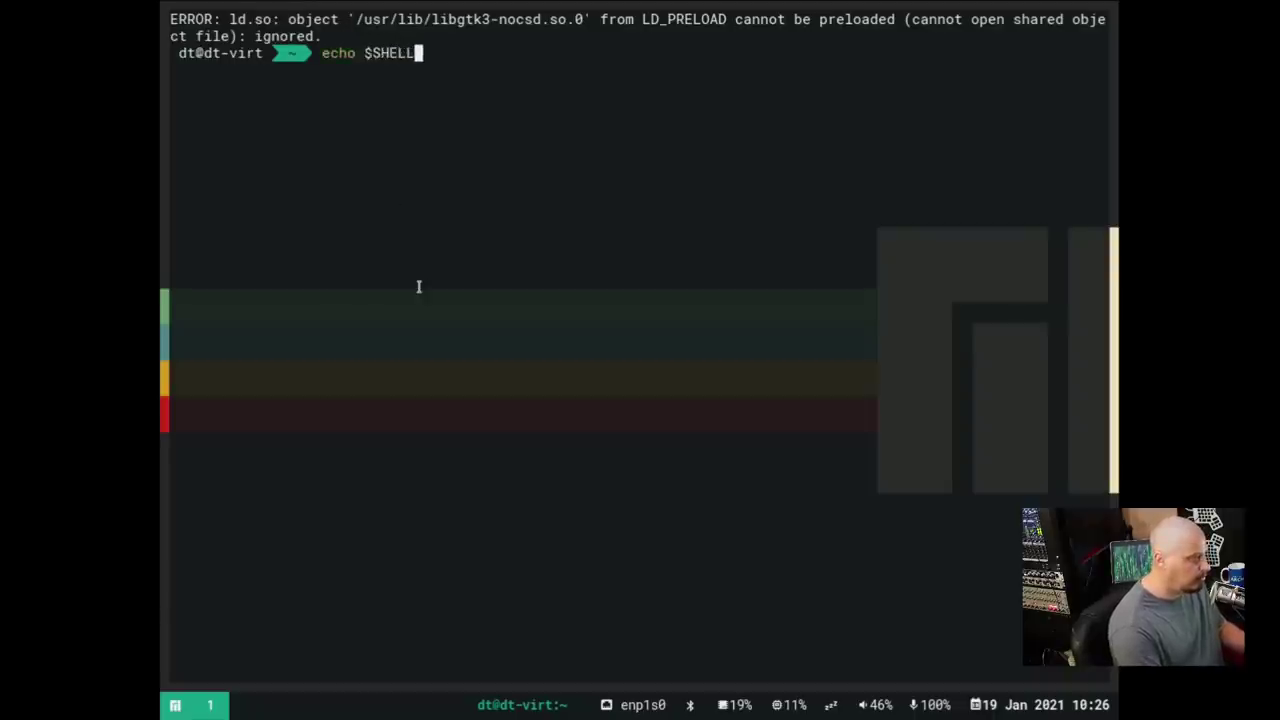
key(Return)
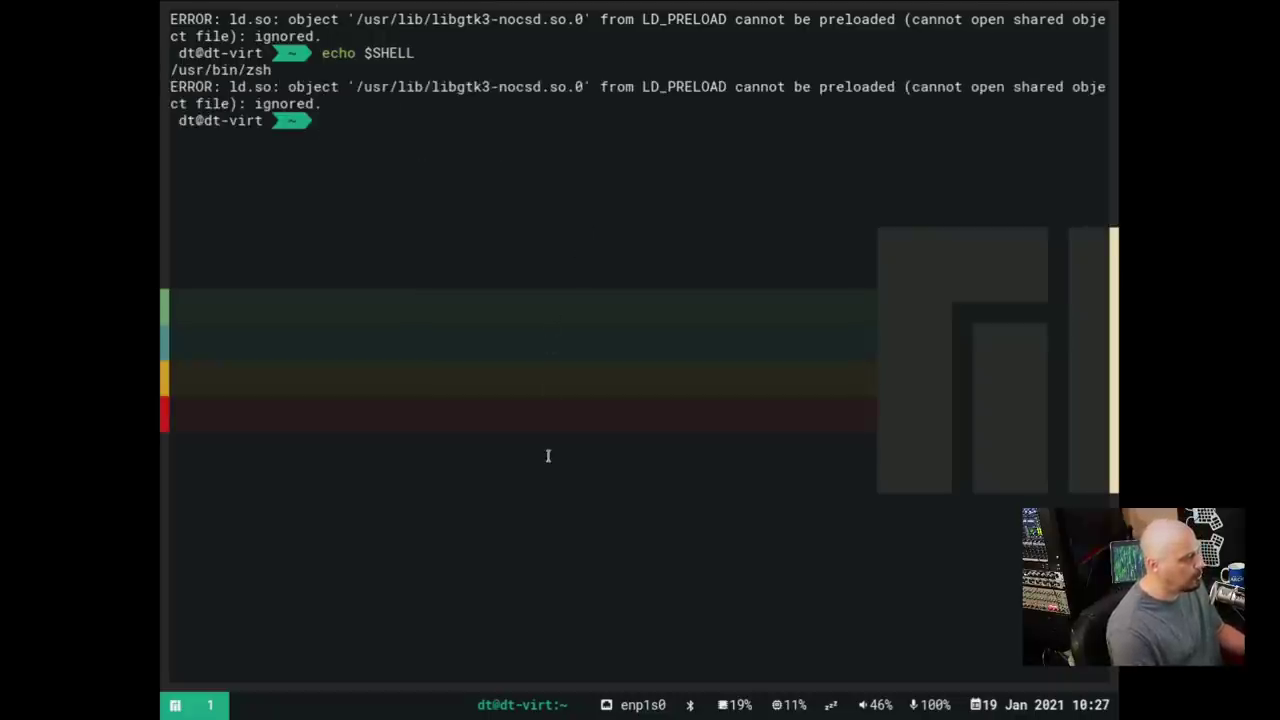
Start bash, run ls -lah in the home folder, and exit back to zsh
text(bash)
key(Return)
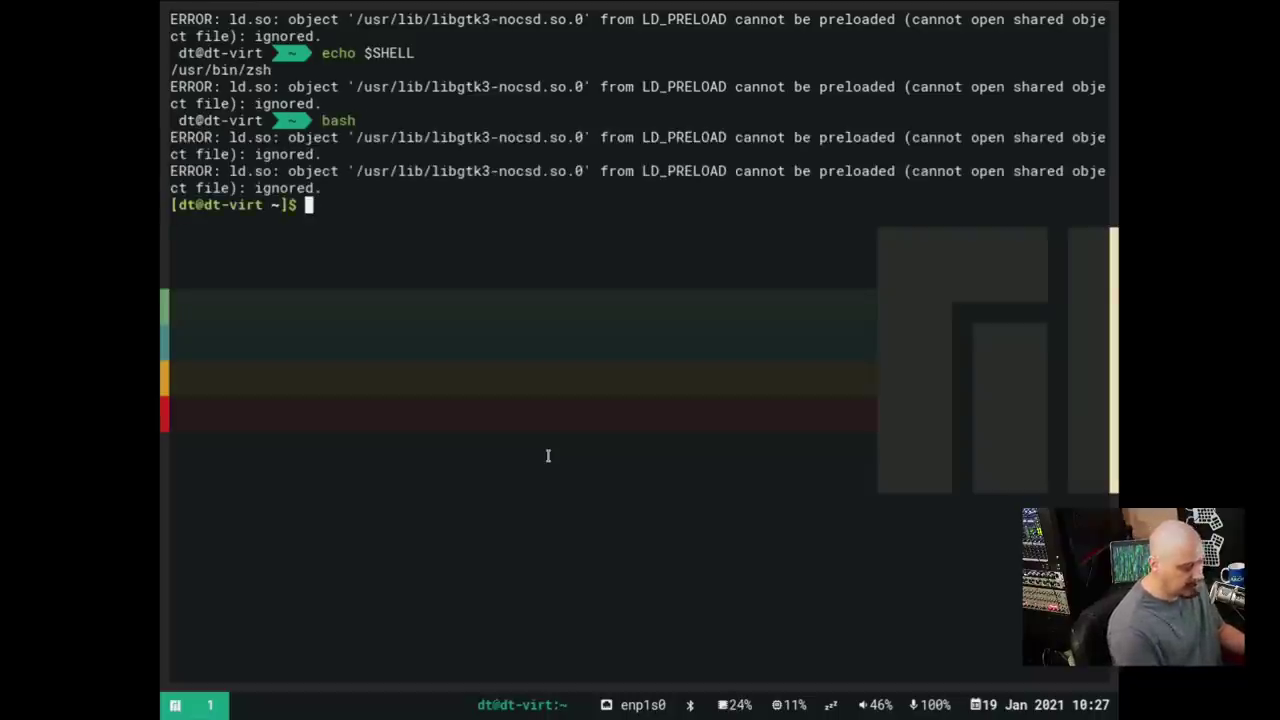
text(ls -lah)
key(Return)
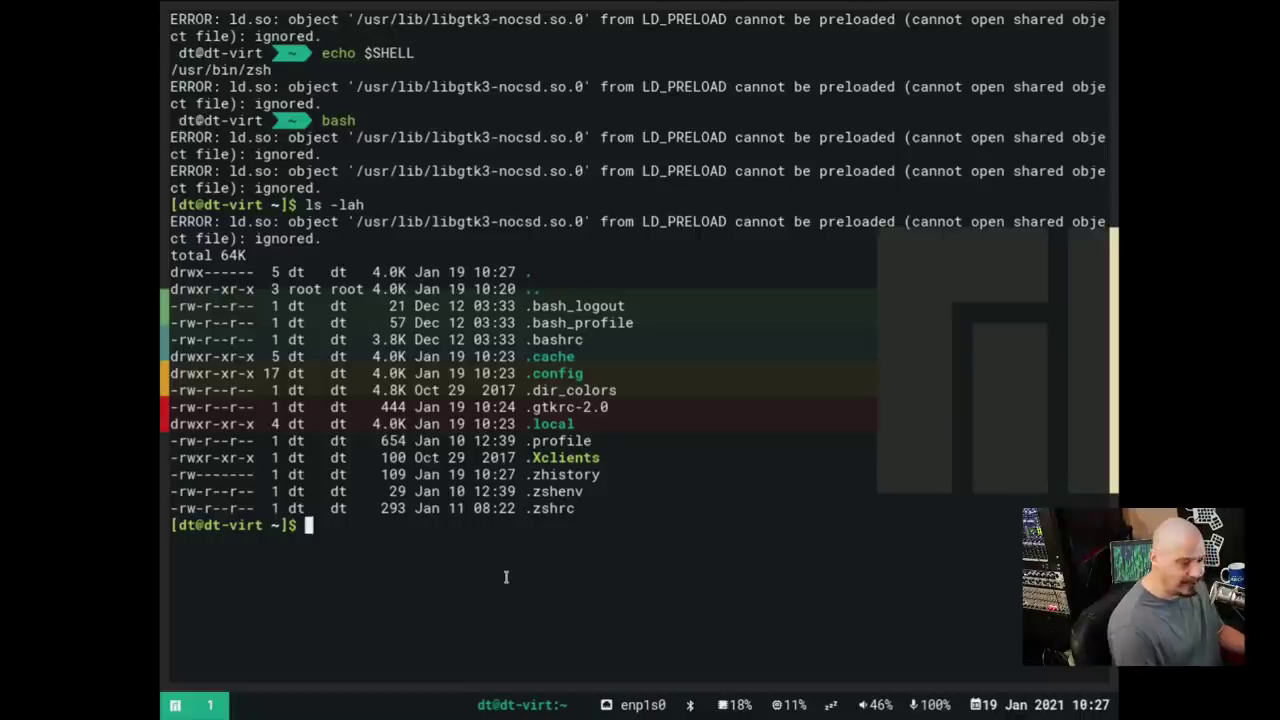
text(exit)
key(Return)
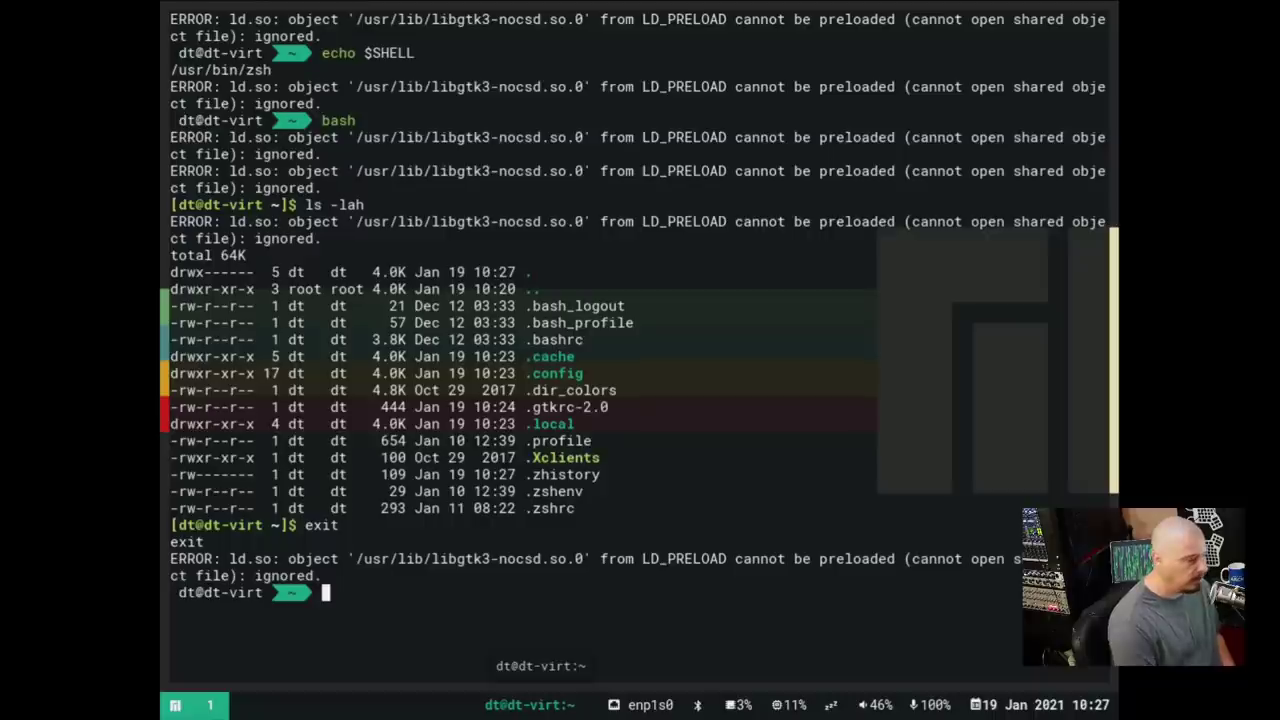
Clear the terminal and run xrandr, showing XWAYLAND0 at 1024x768
mouse_move(1040, 705)
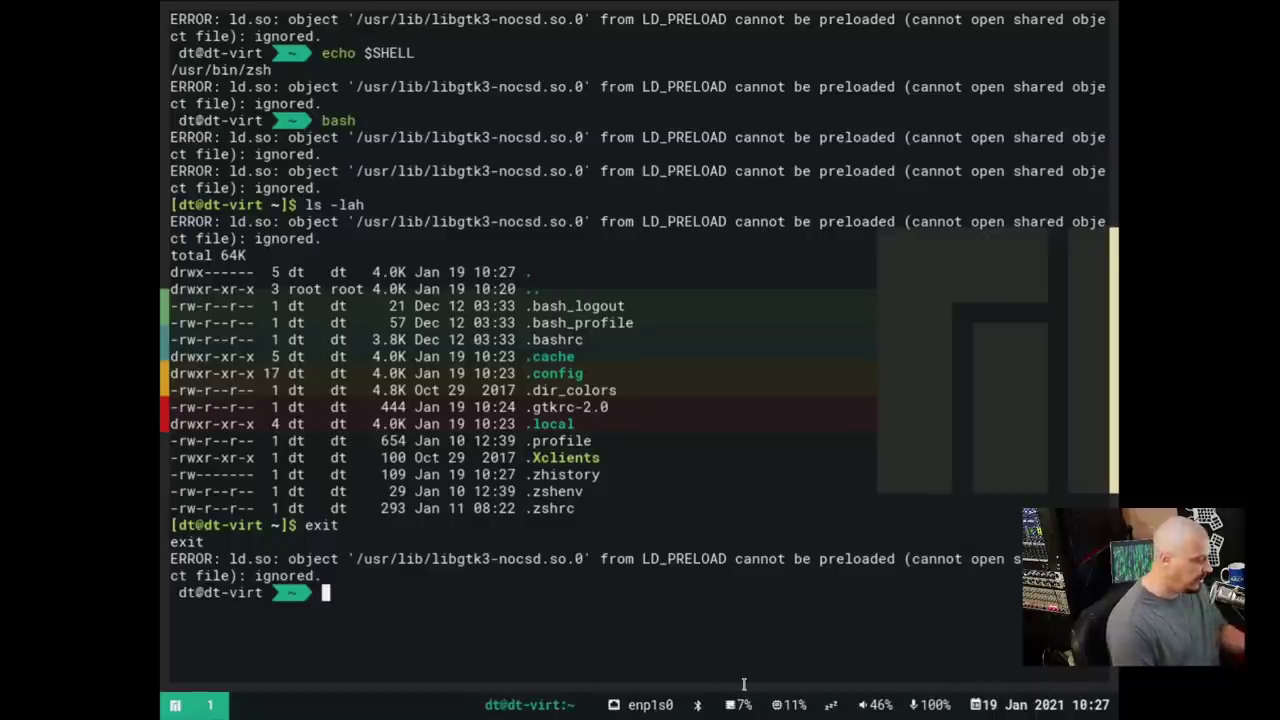
text(clear)
key(Return)
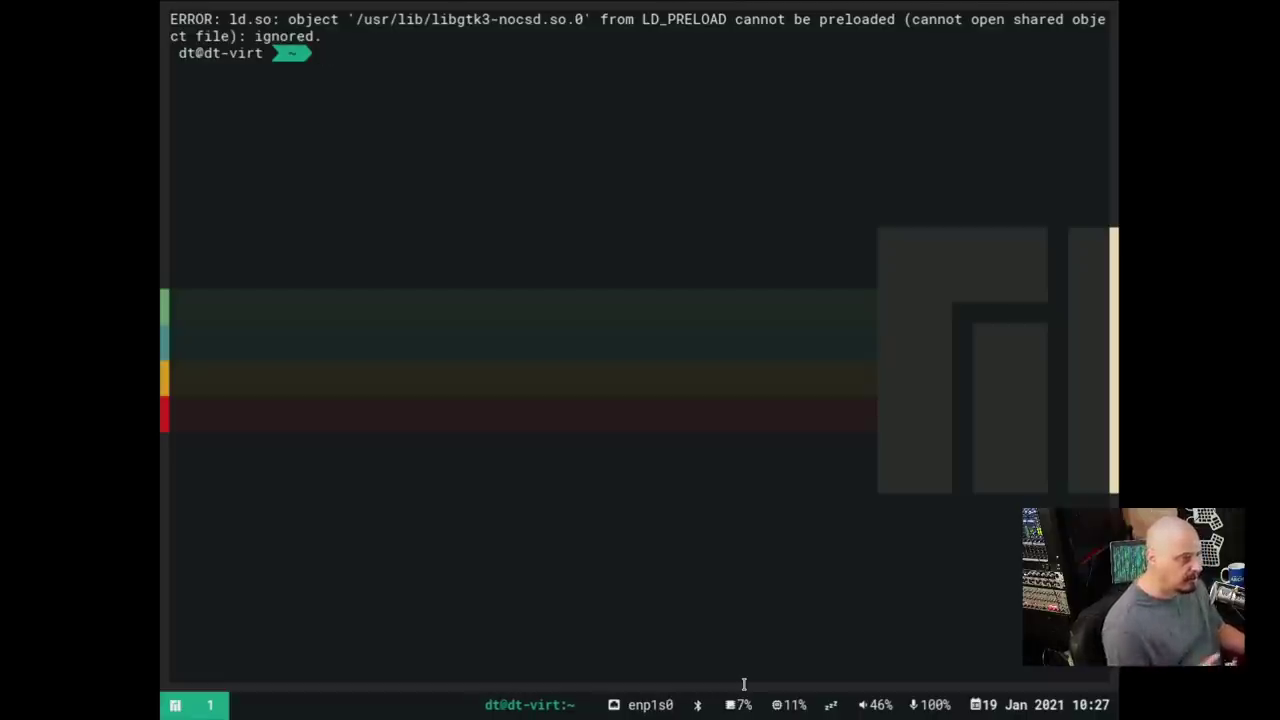
text(xra)
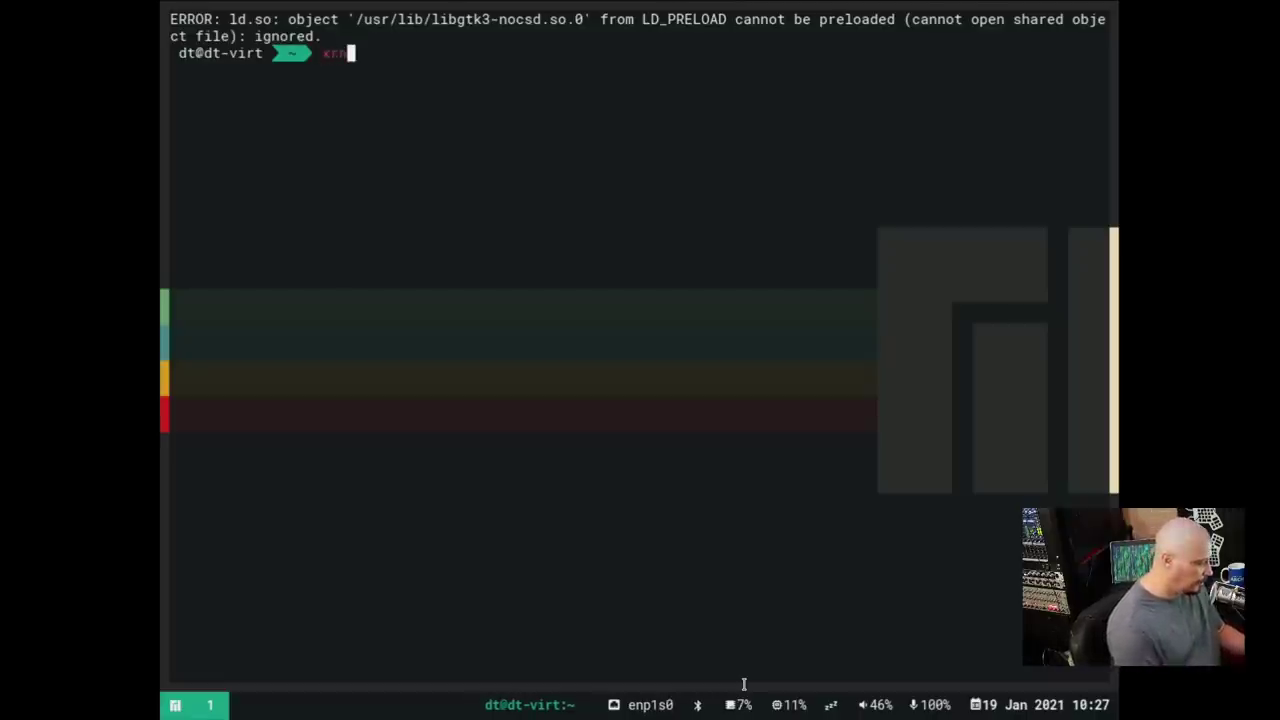
text(ndr)
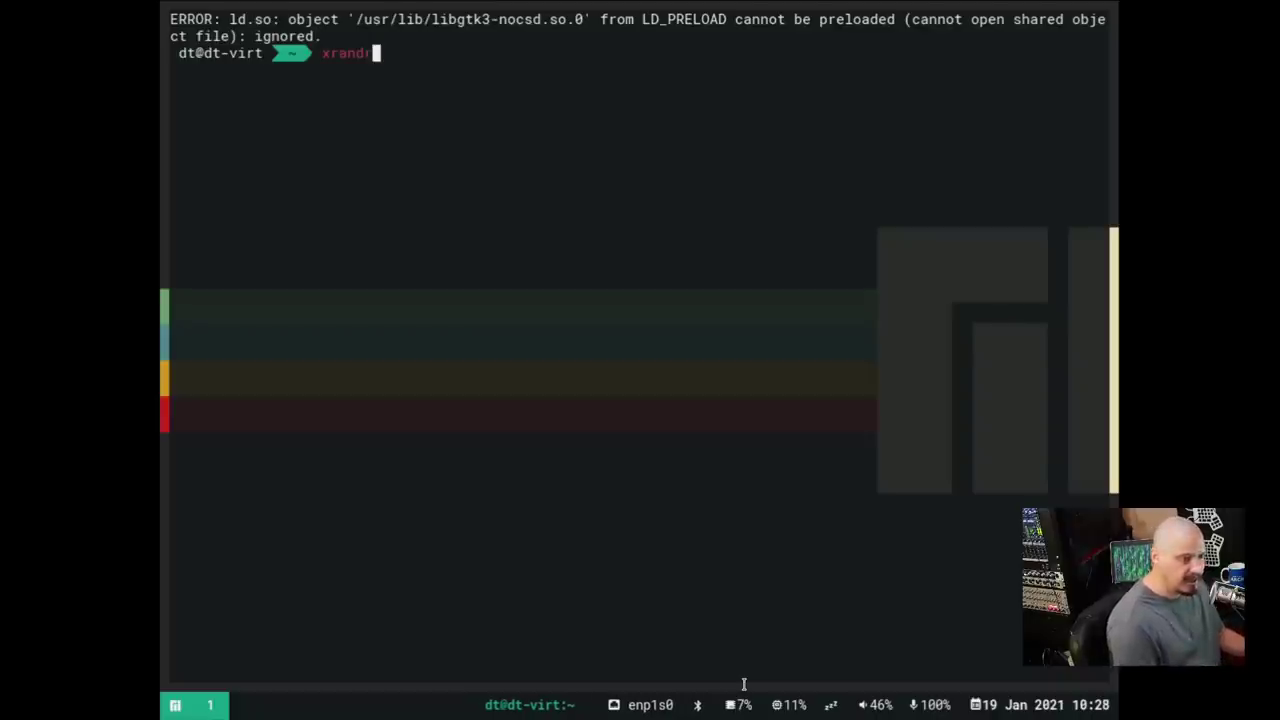
key(Return)
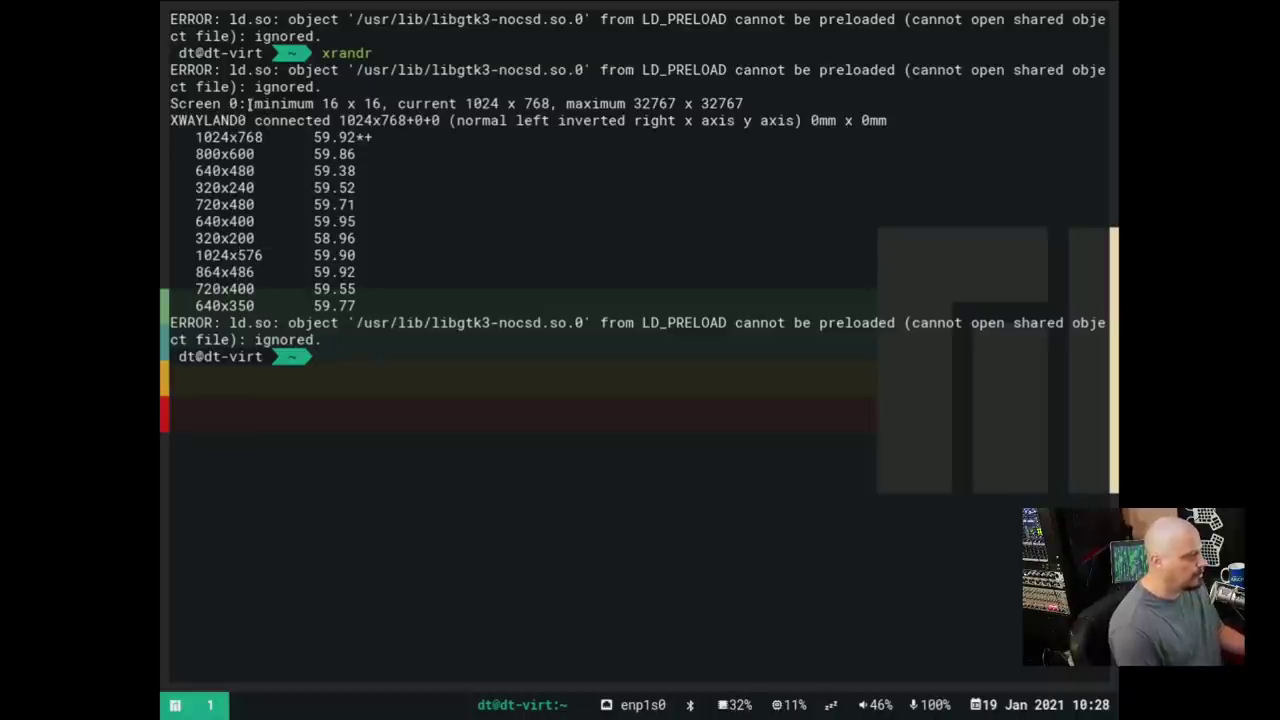
drag(240, 87, 736, 104)
triple_click(742, 104)
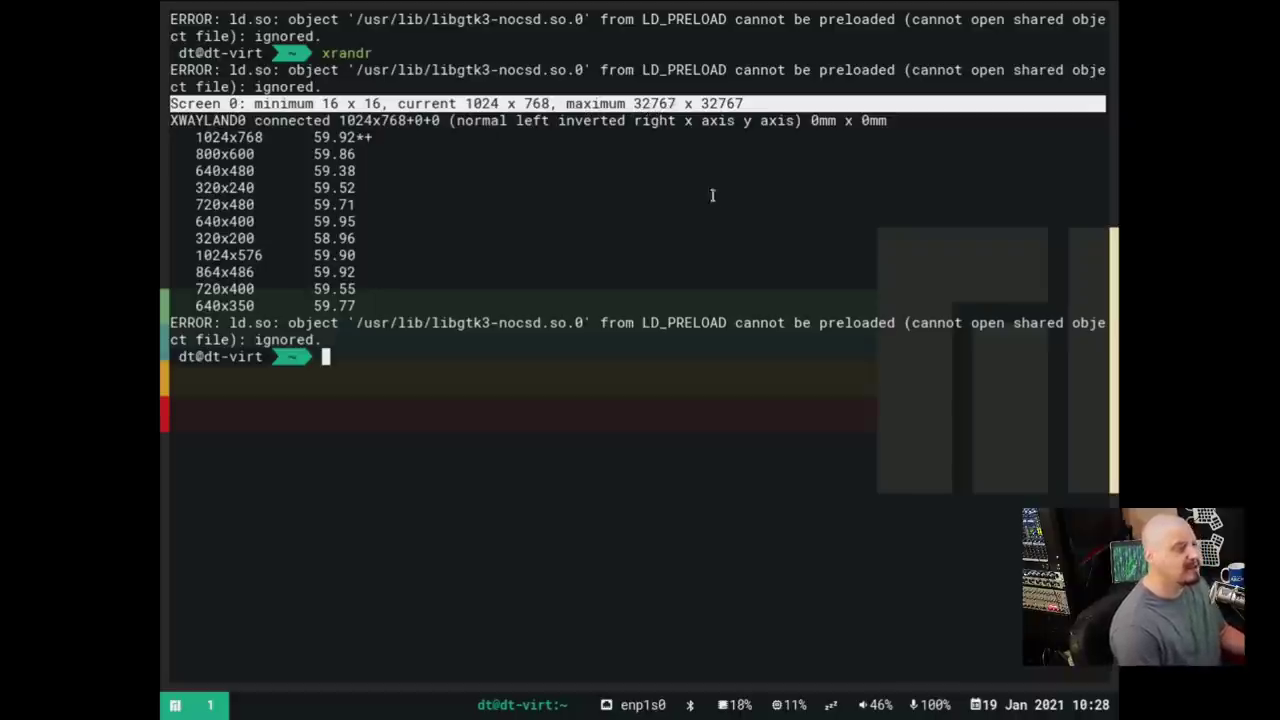
click(521, 365)
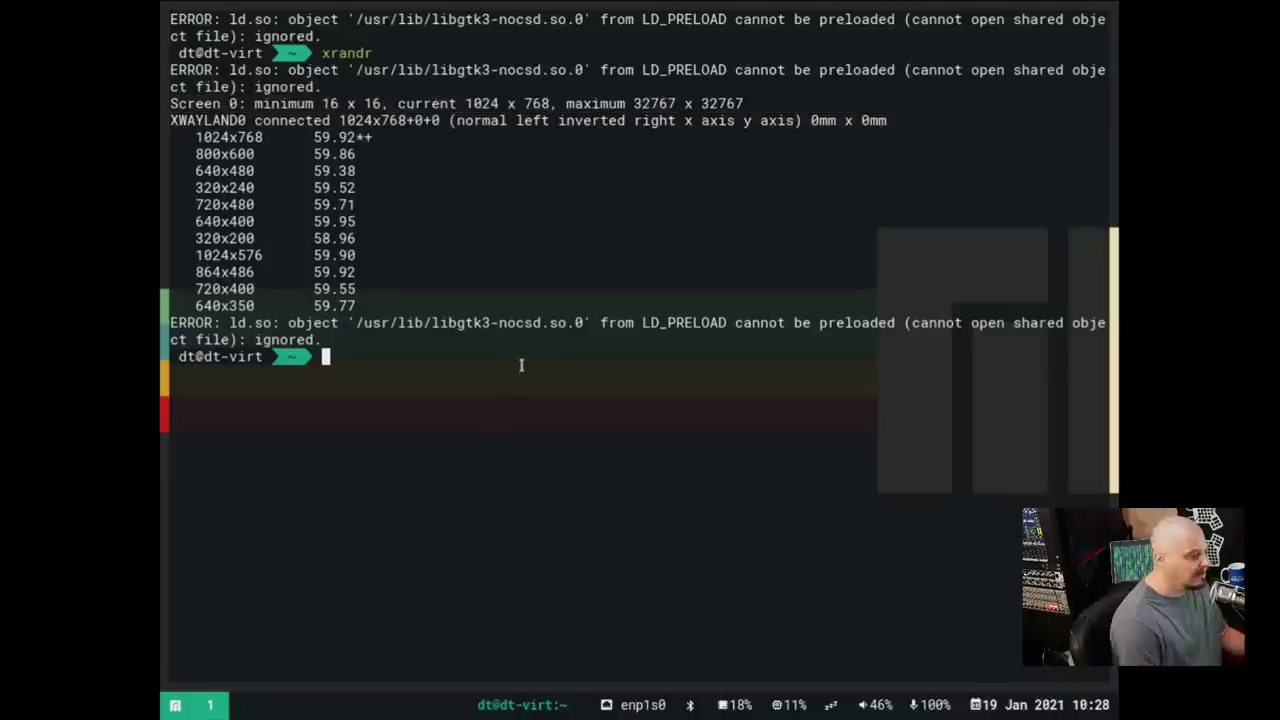
Try xrandr -s 1920x1080, which fails with size not found, then enter wdisplays
text(xrandr )
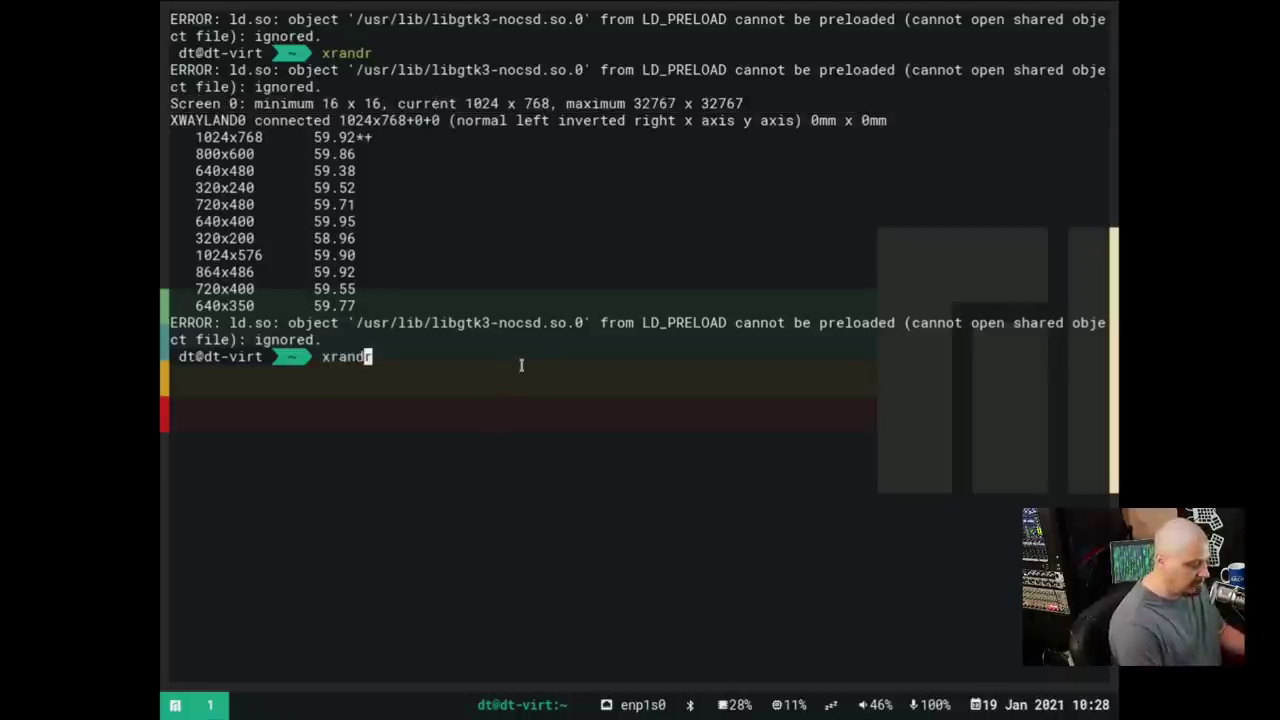
text(-s )
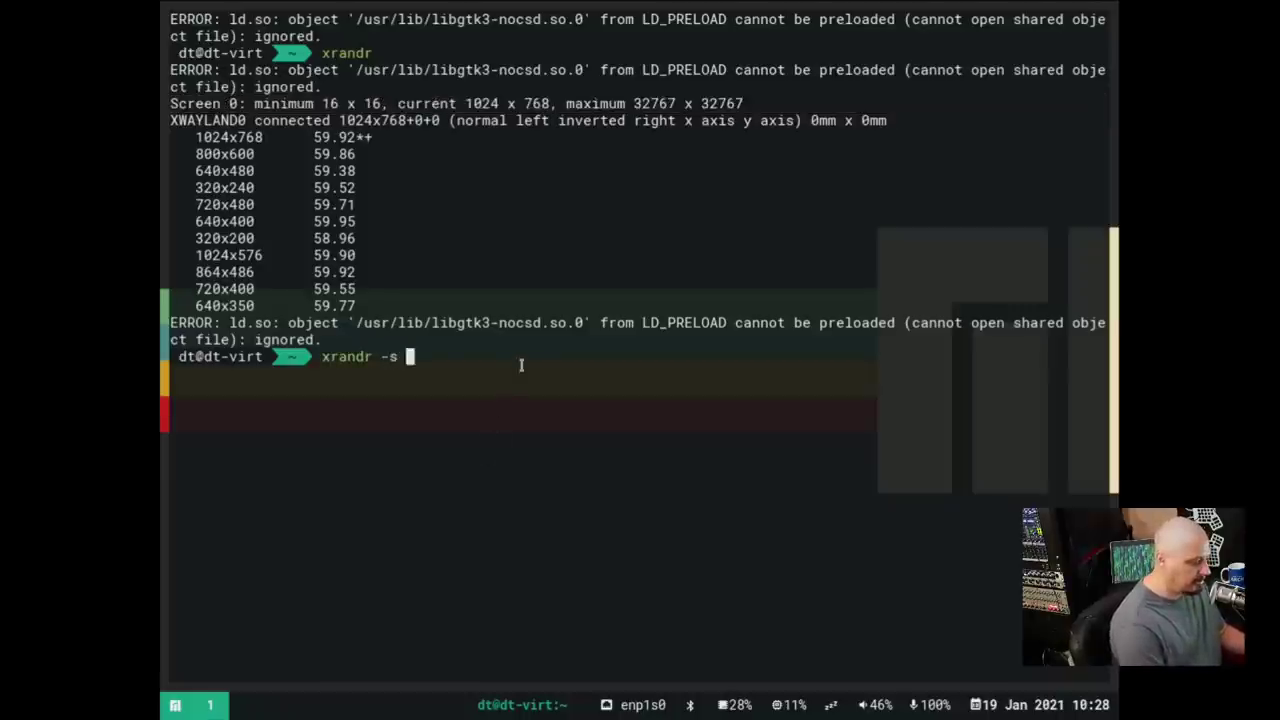
text(1920x0)
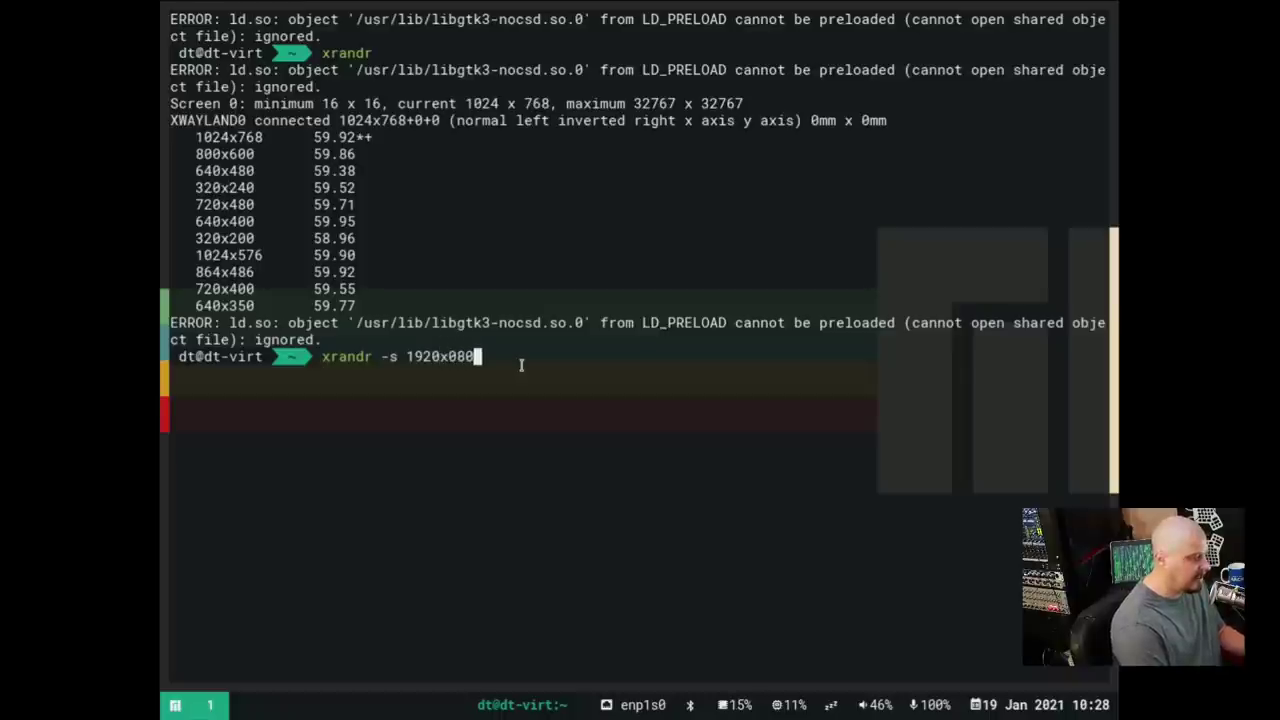
key(BackSpace)
text(1080)
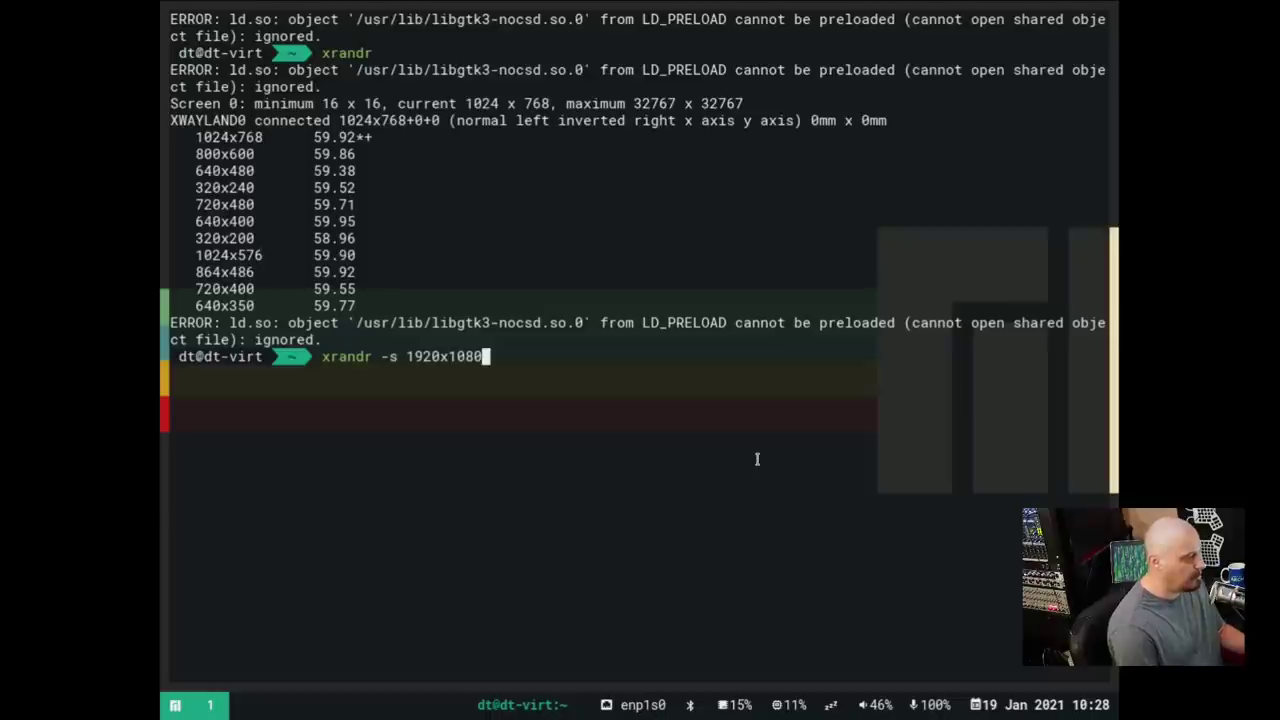
key(Return)
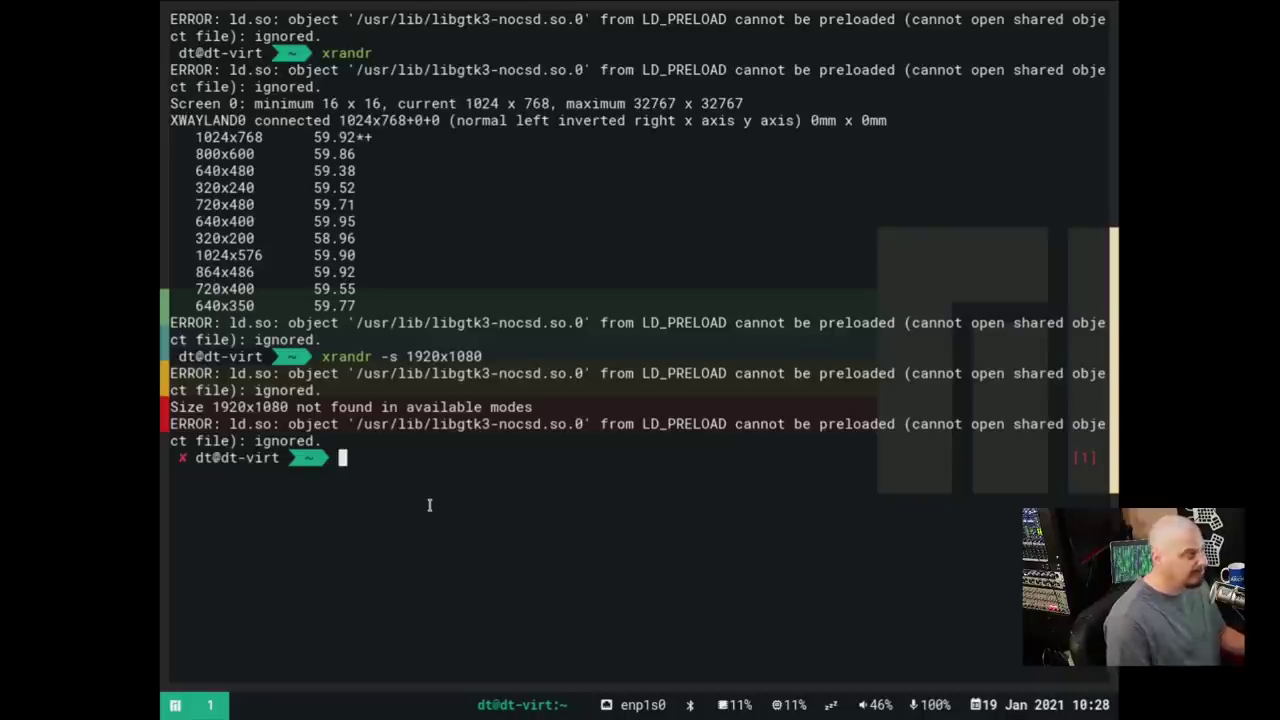
text(wd)
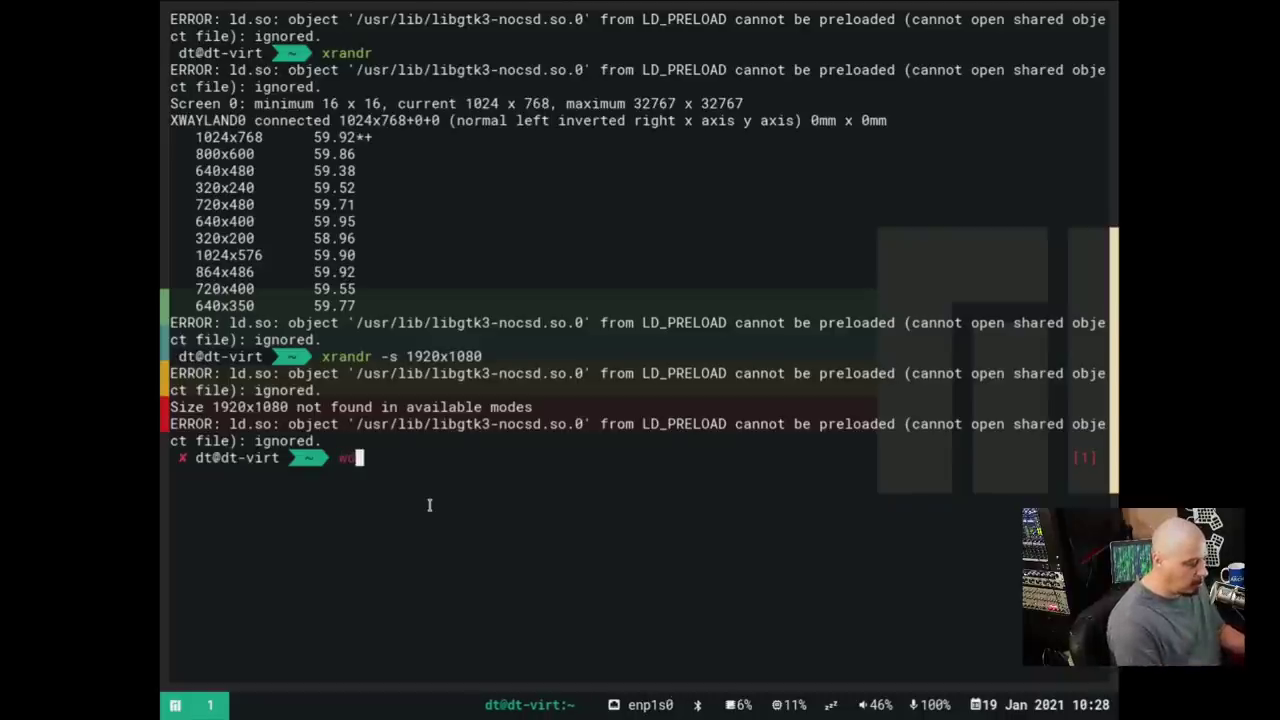
text(isplay)
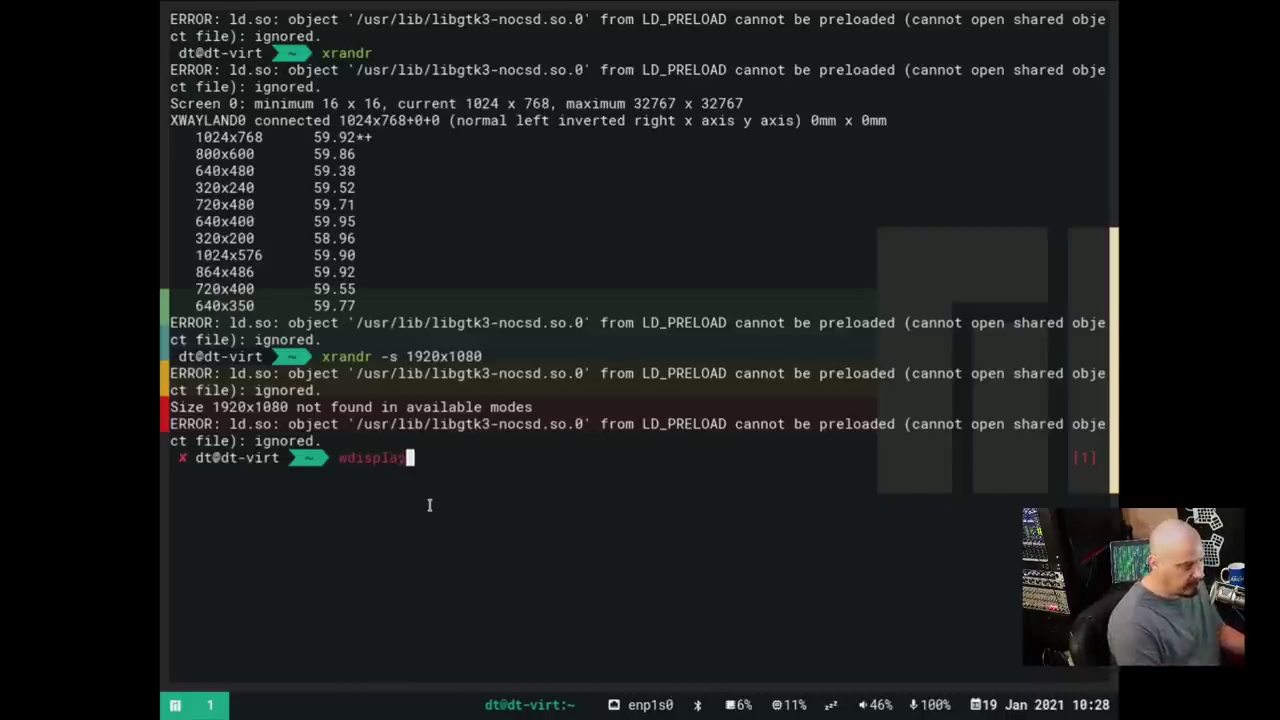
text(s)
Launch wdisplays, set the Virtual-1 size to 1920 x 1080, and close its window
key(Return)
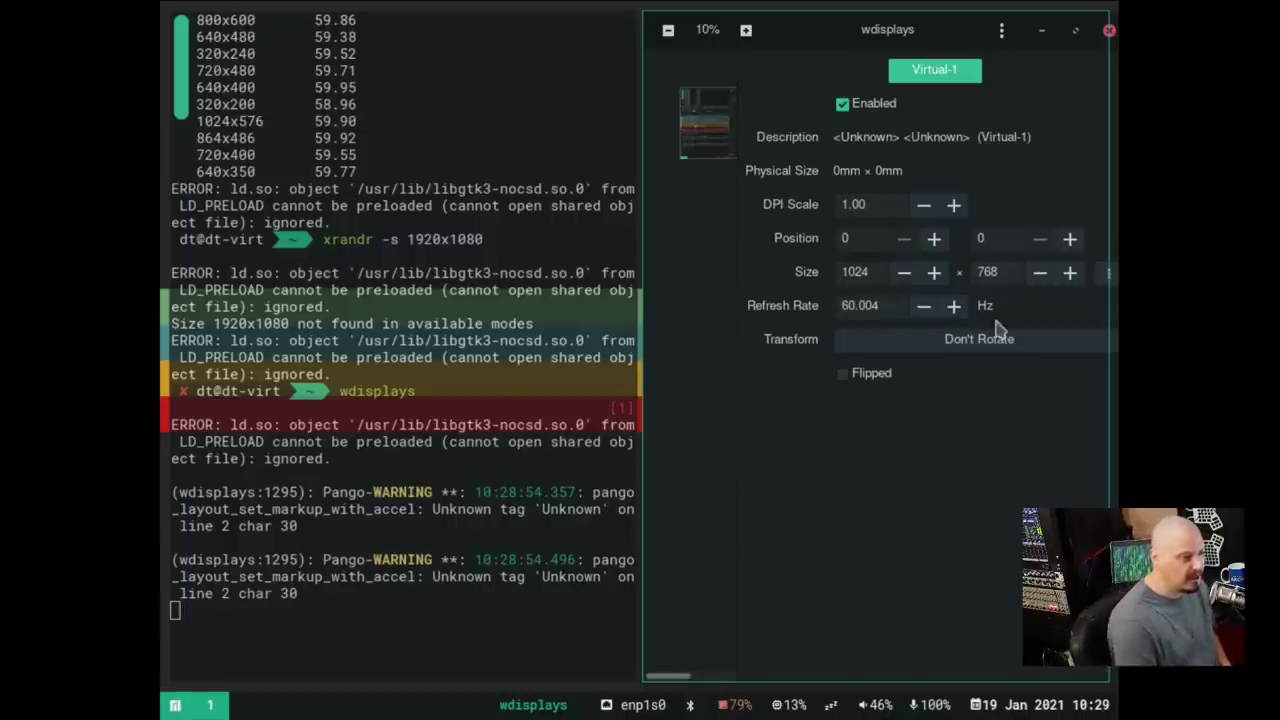
double_click(850, 268)
text(1920)
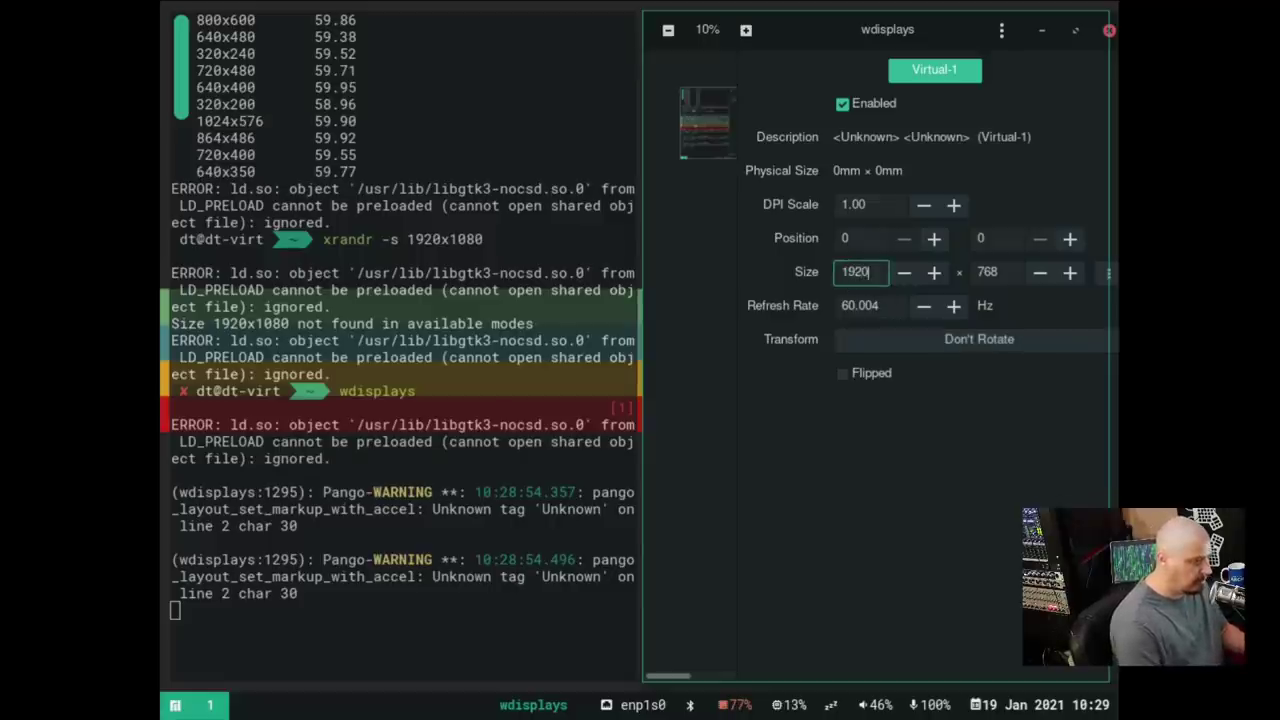
double_click(995, 270)
text(1080)
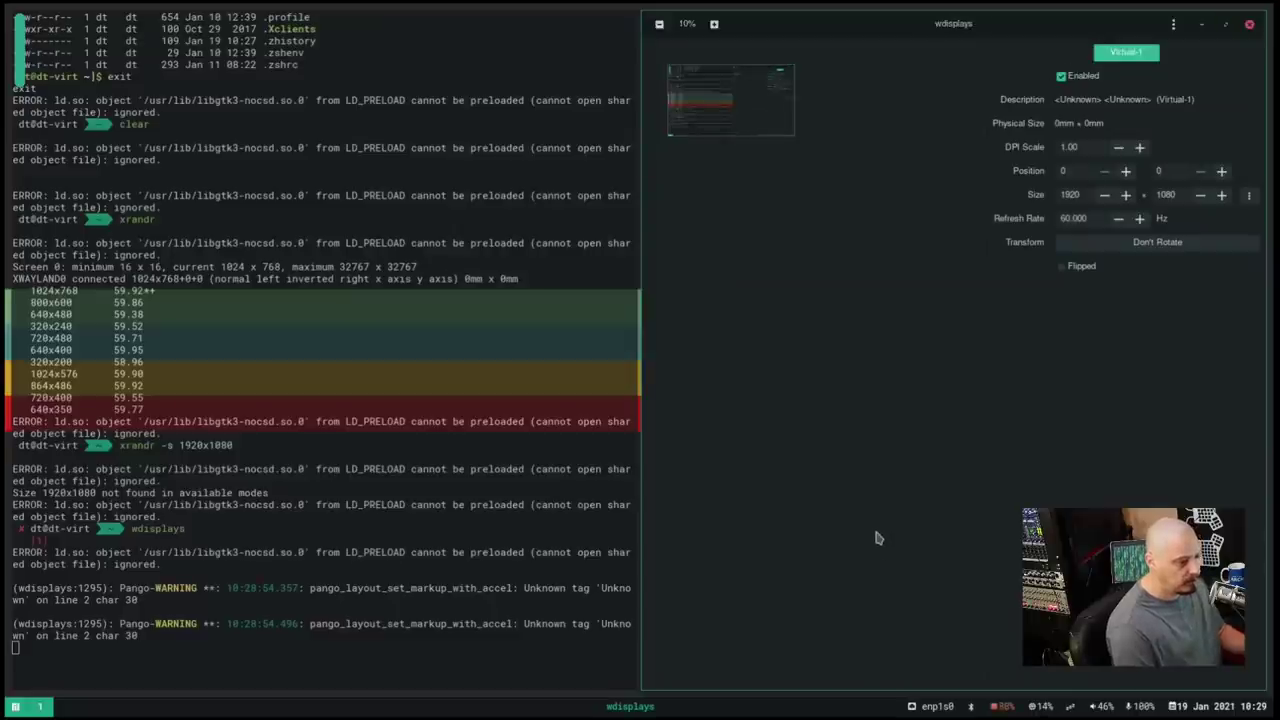
key(super+shift+q)
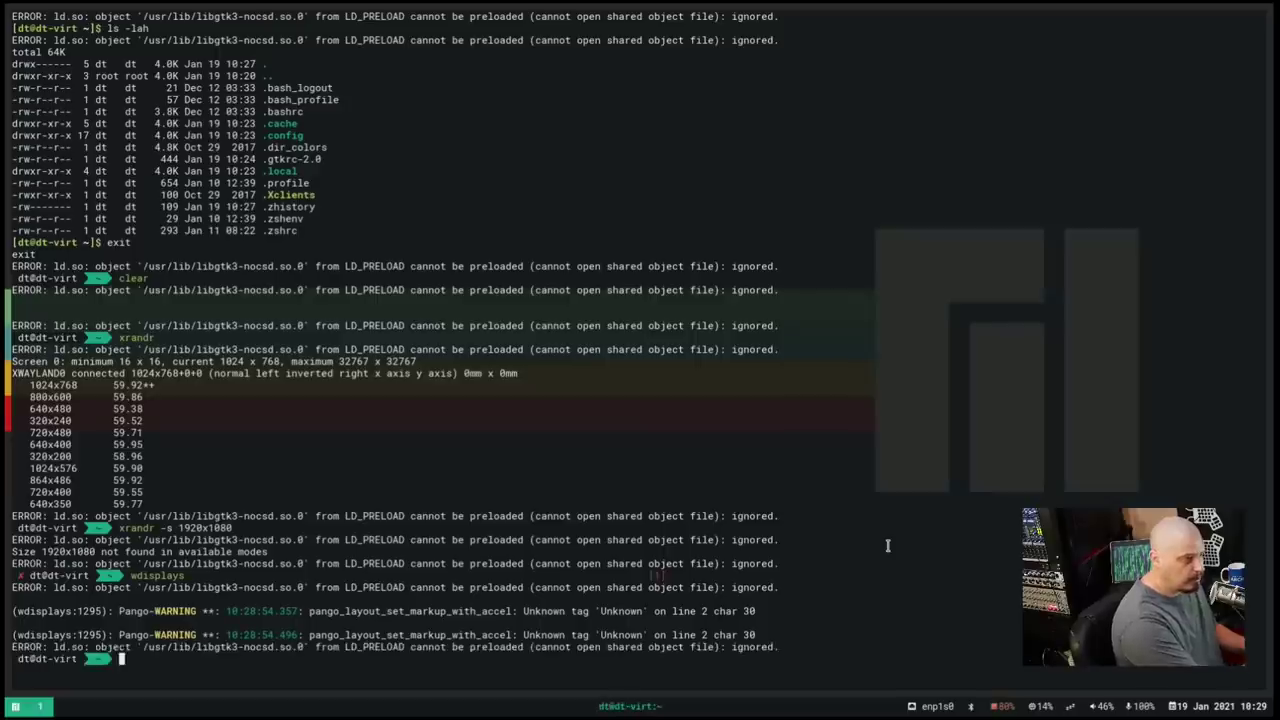
Close and reopen the terminal twice, tidy the prompt, and toggle resize/gaps mode on and off
key(super+shift+q)
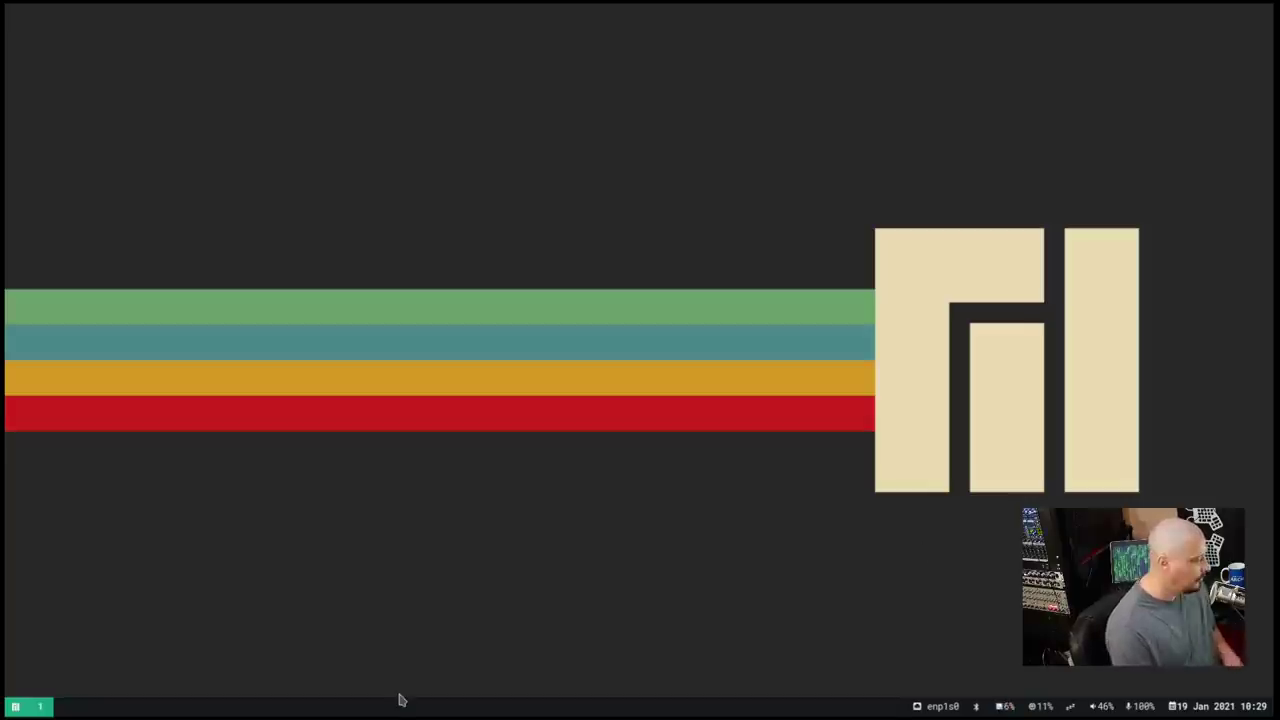
key(super+Return)
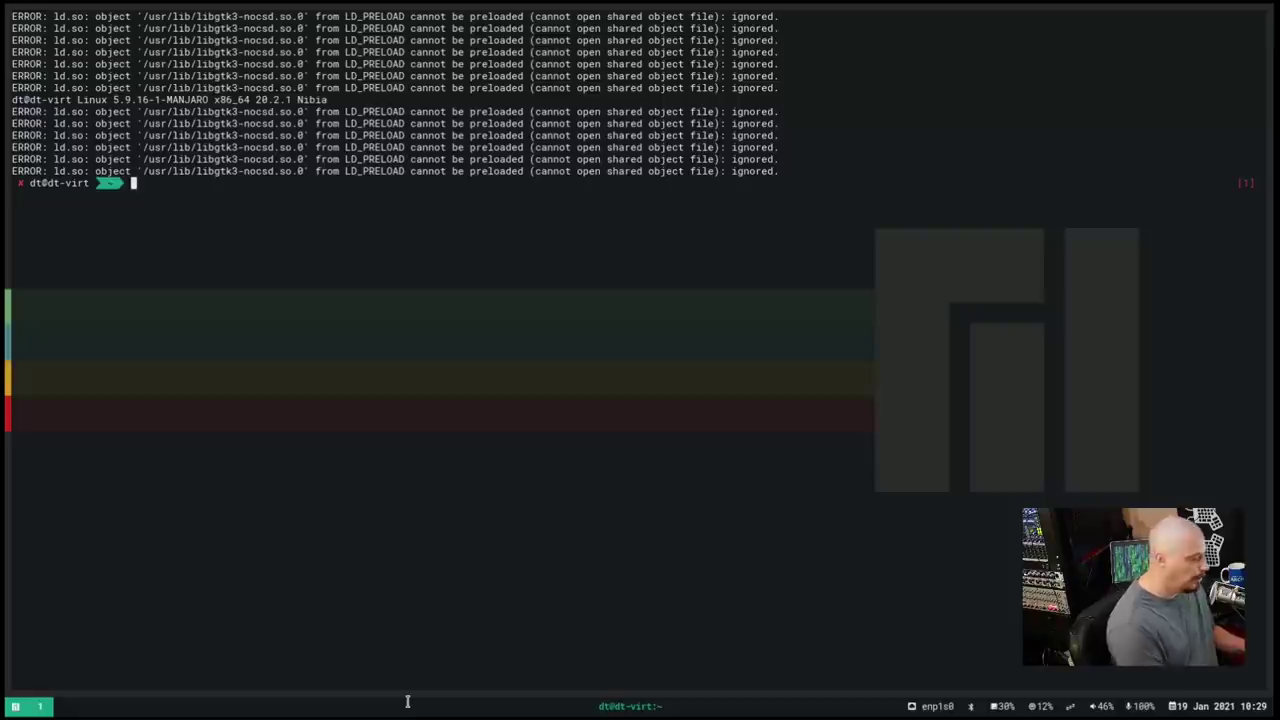
key(super+shift+c)
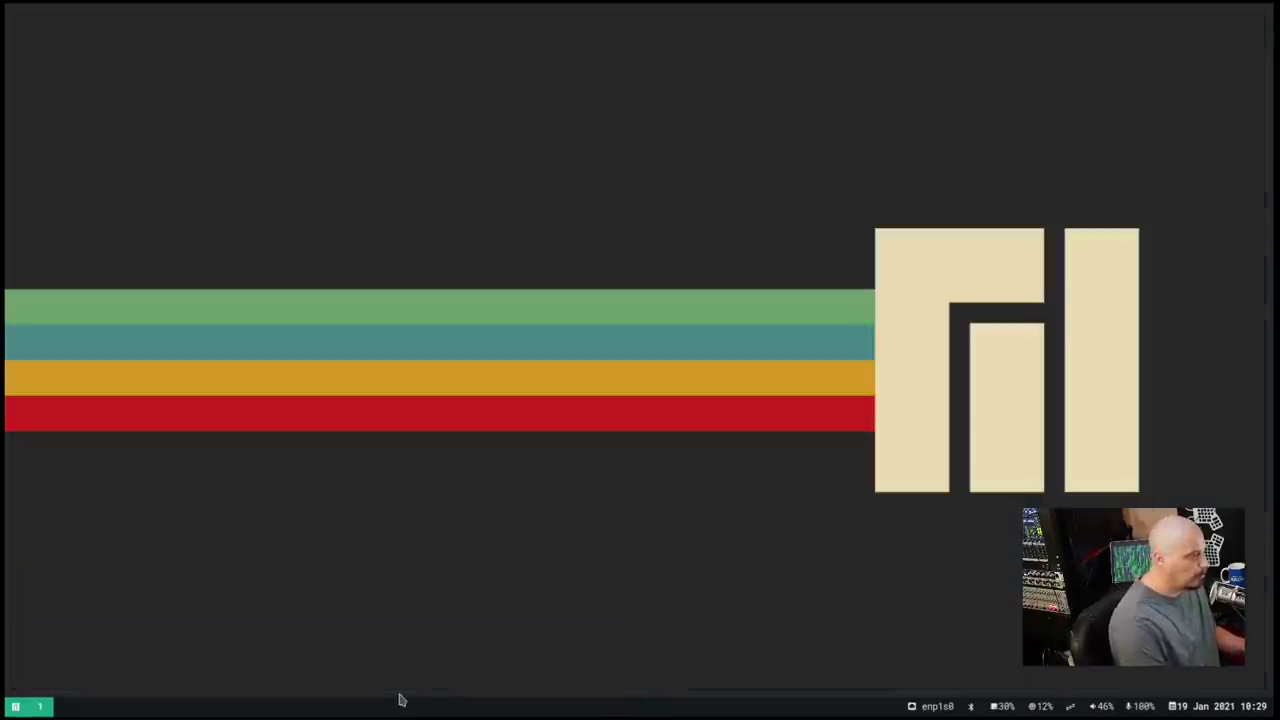
key(super+Return)
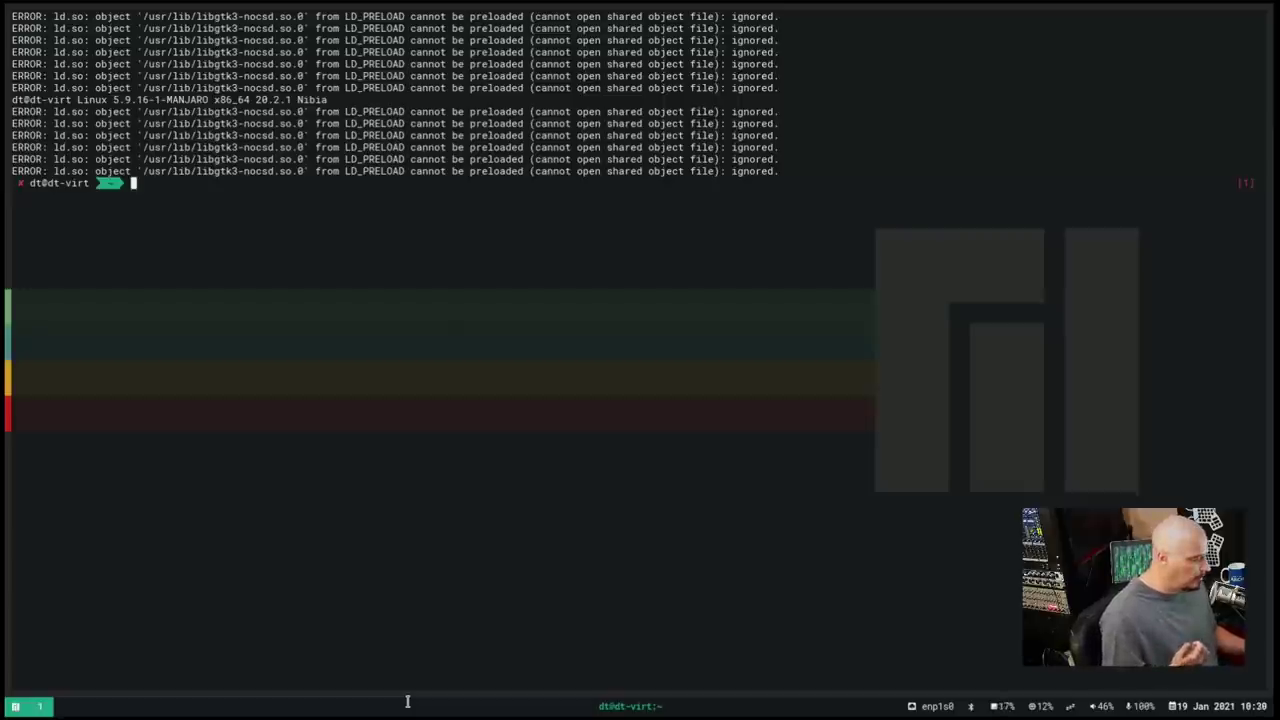
key(BackSpace)
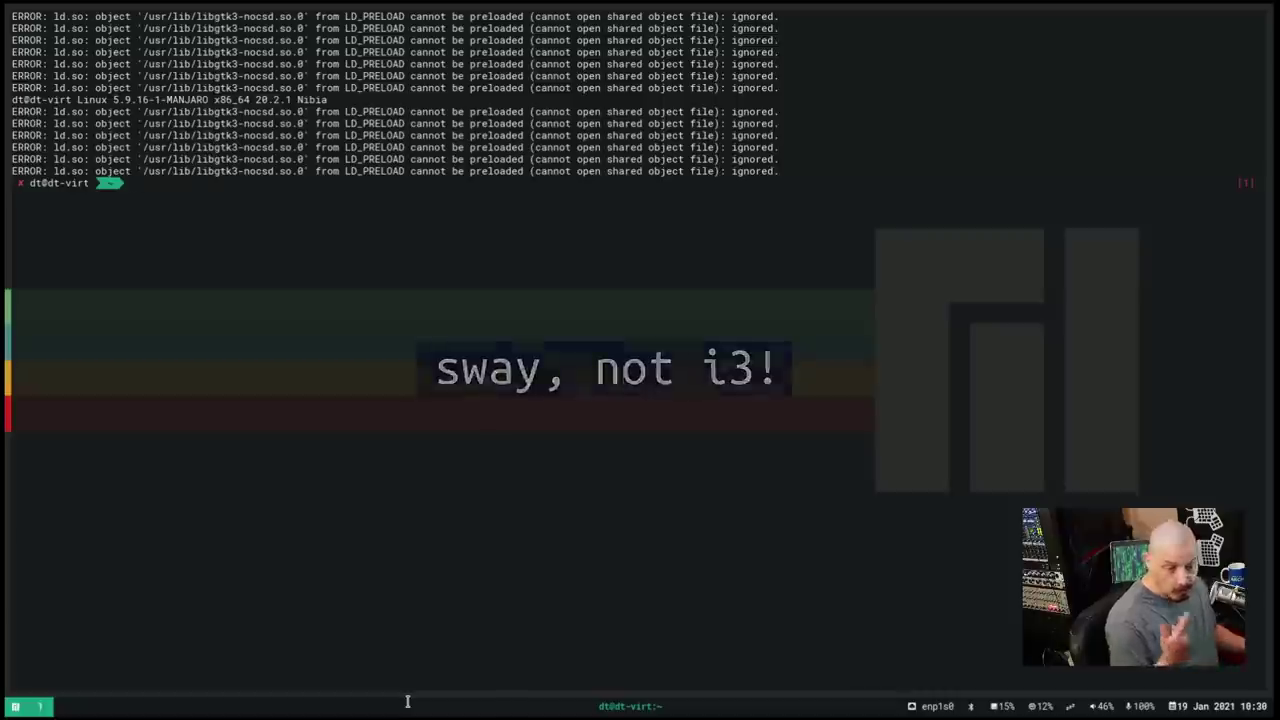
key(super+r)
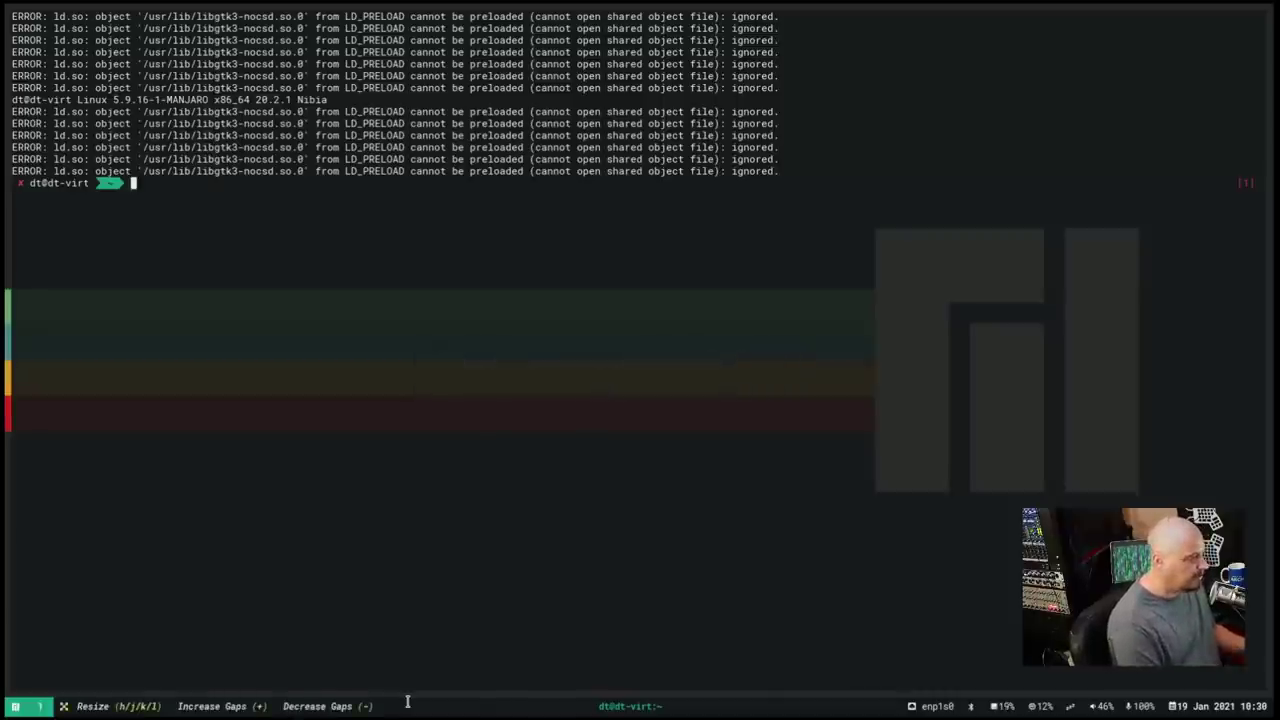
key(Escape)
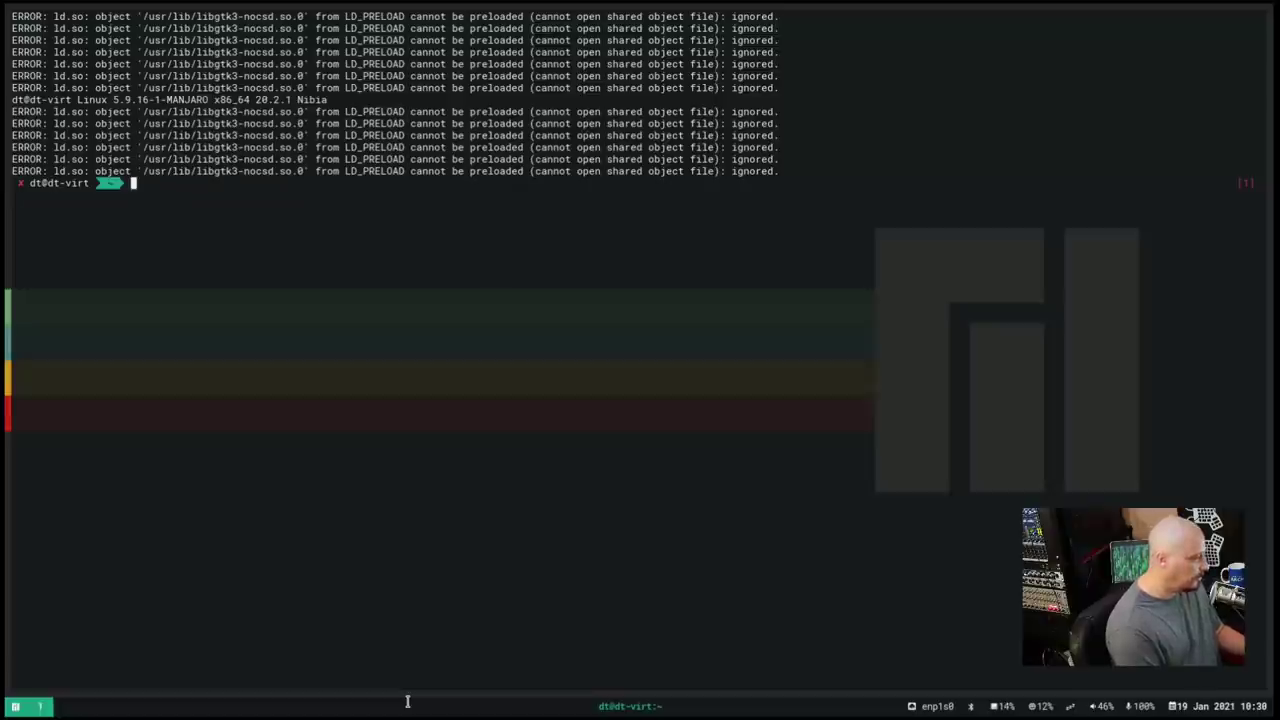
Try opening .config/sway/config with vim, accept zsh's vi correction, then quit with :q
text(vim .con)
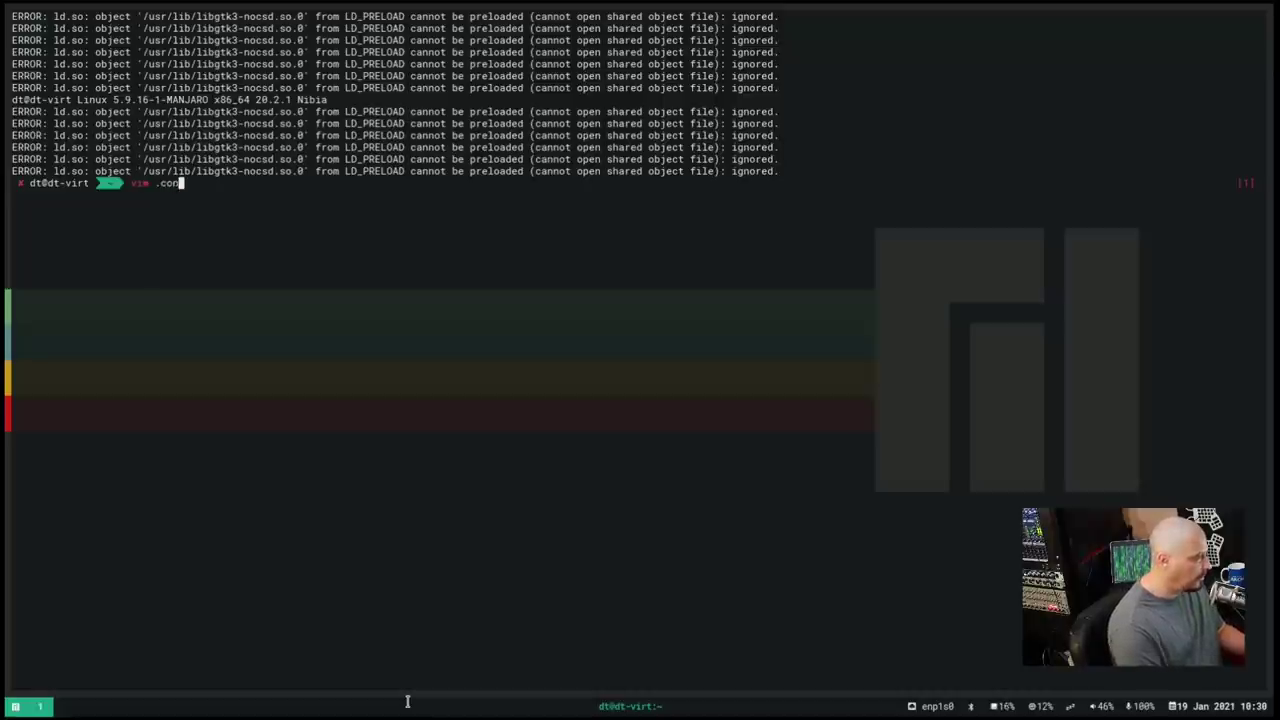
key(Tab)
text(s)
key(Tab)
text(c)
key(Tab)
key(Return)
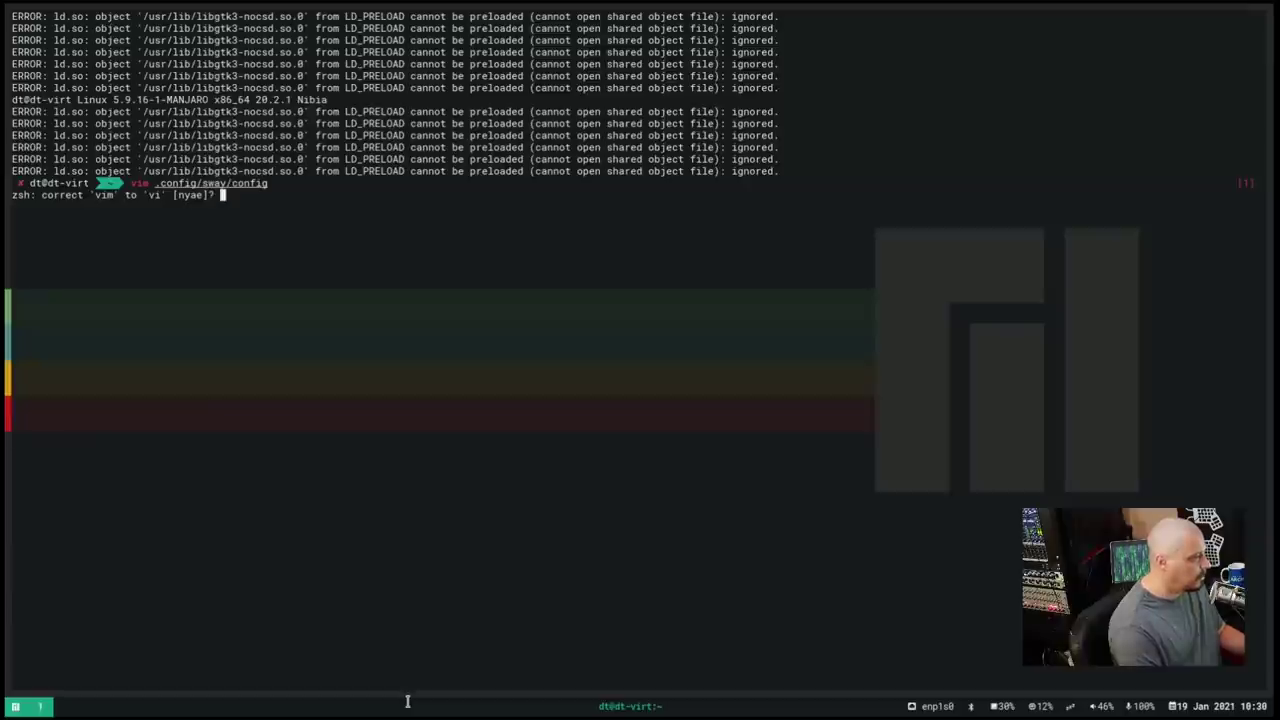
key(y)
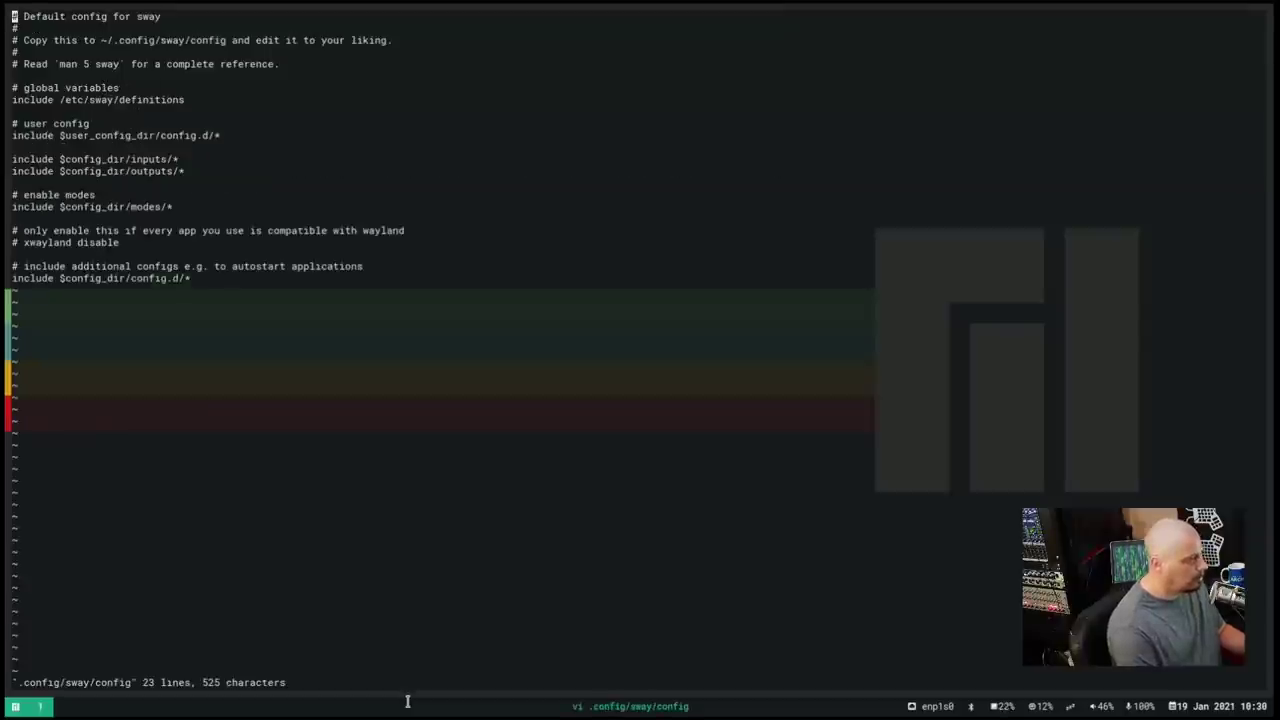
text(:q)
key(Return)
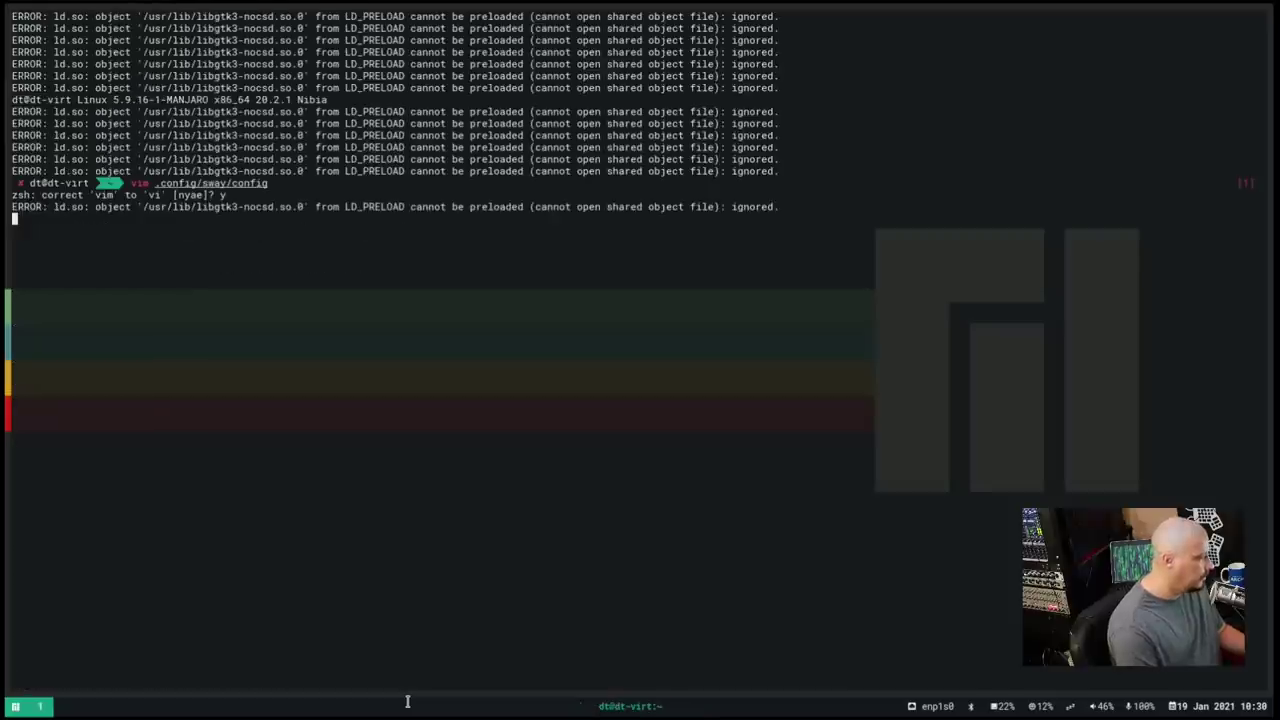
Install vim with 'yay -S vim', entering the password and confirming
text(yay -S vim)
key(Return)
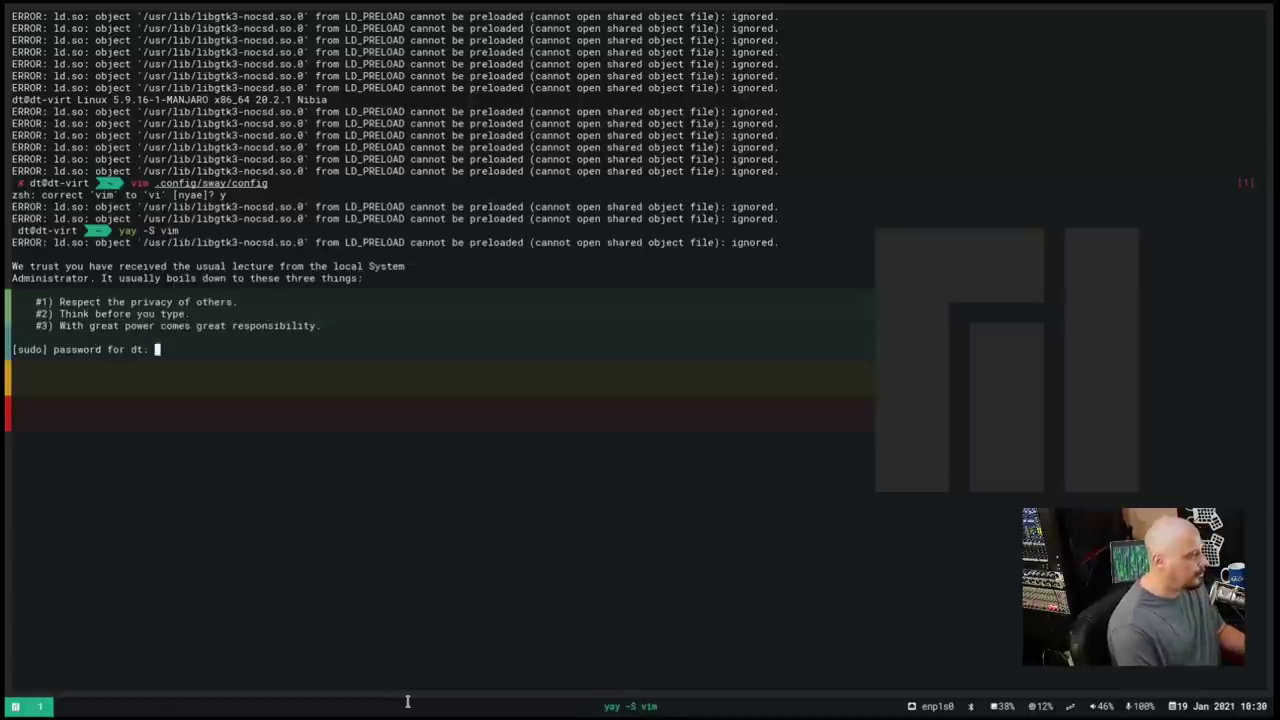
key(Return)
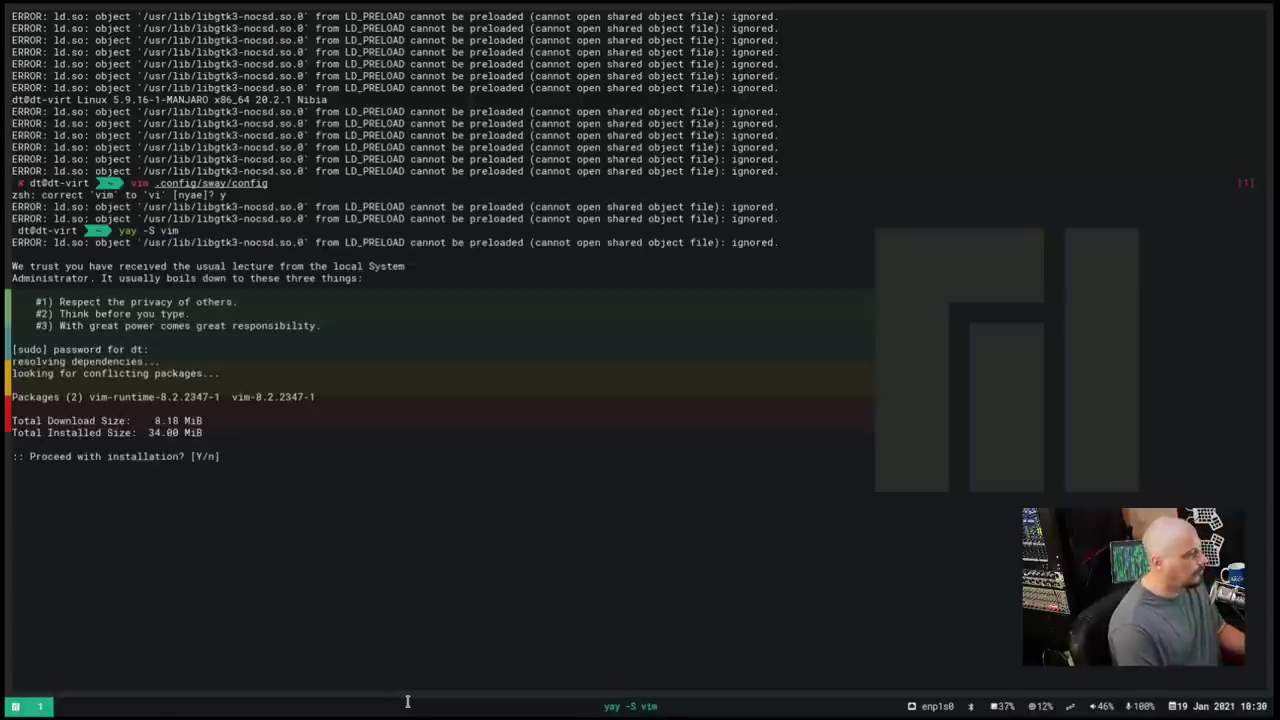
key(Return)
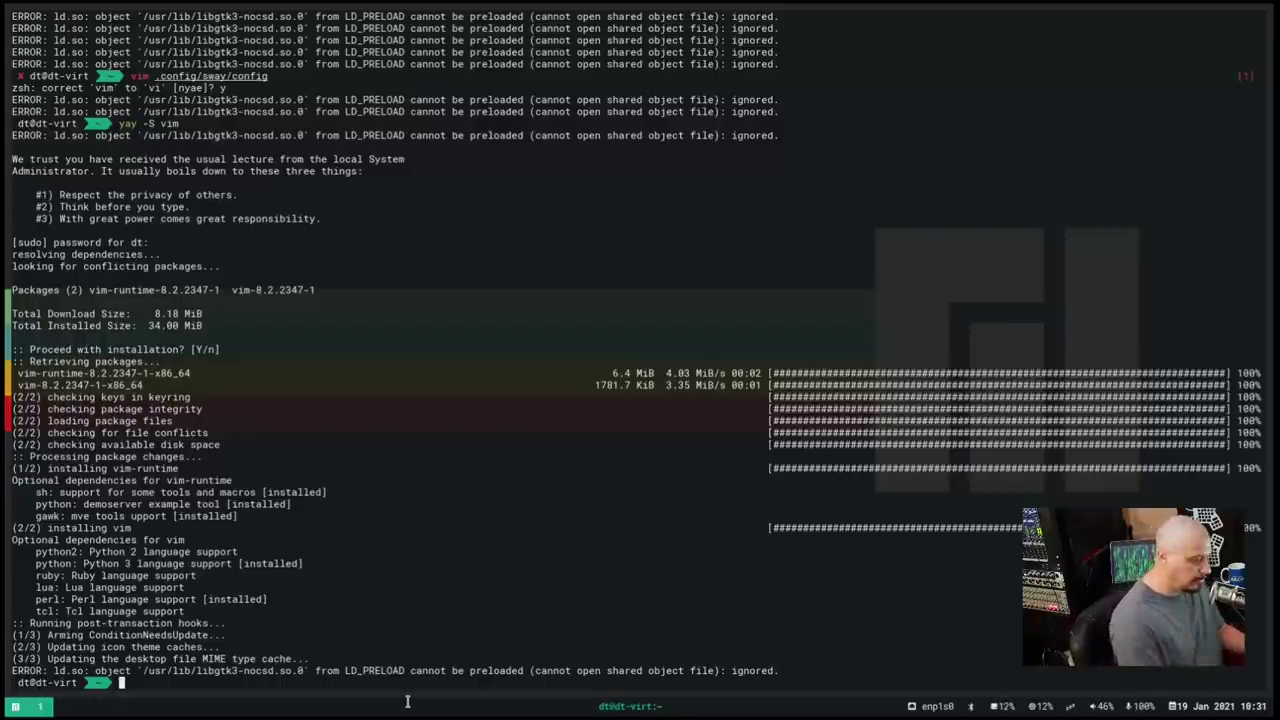
Recall the previous command, correct it to vim, and open the sway config
key(Up)
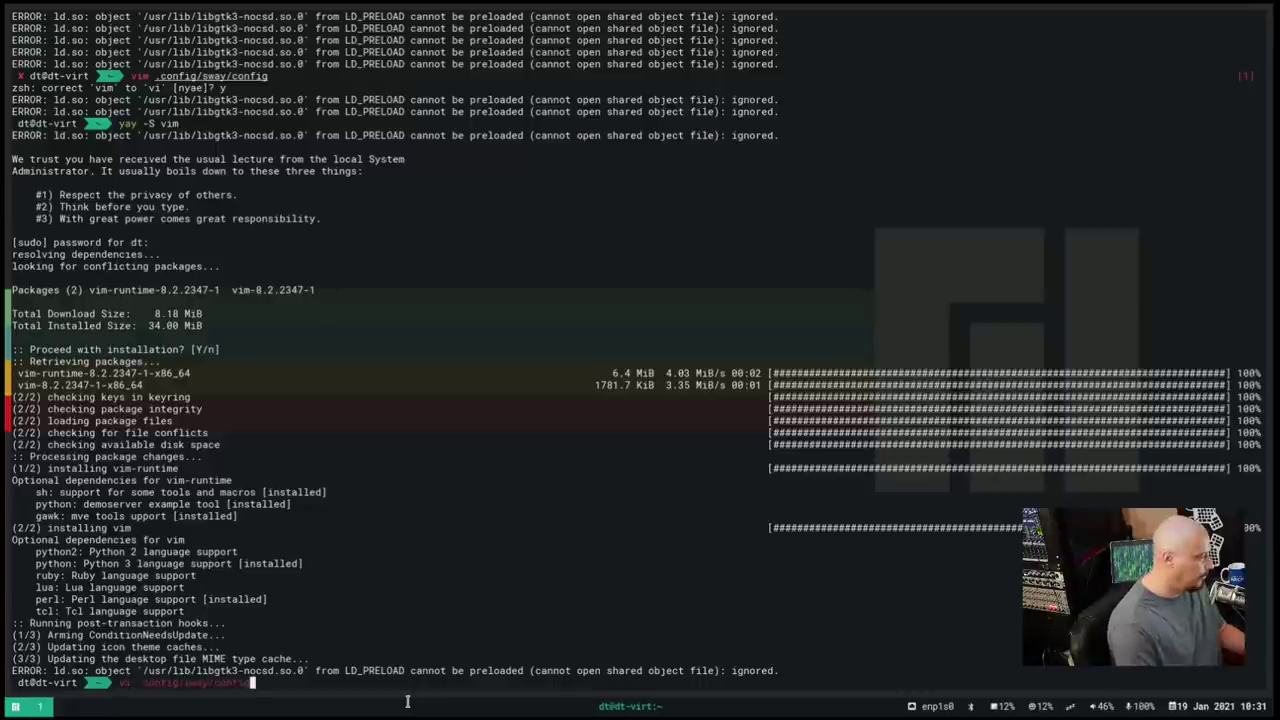
key(Left)
key(Left)
key(Left)
key(Left)
key(Left)
key(Left)
key(Left)
key(Left)
key(Left)
key(Left)
key(Left)
key(Left)
key(Left)
key(Left)
key(Left)
key(Left)
key(Left)
key(Left)
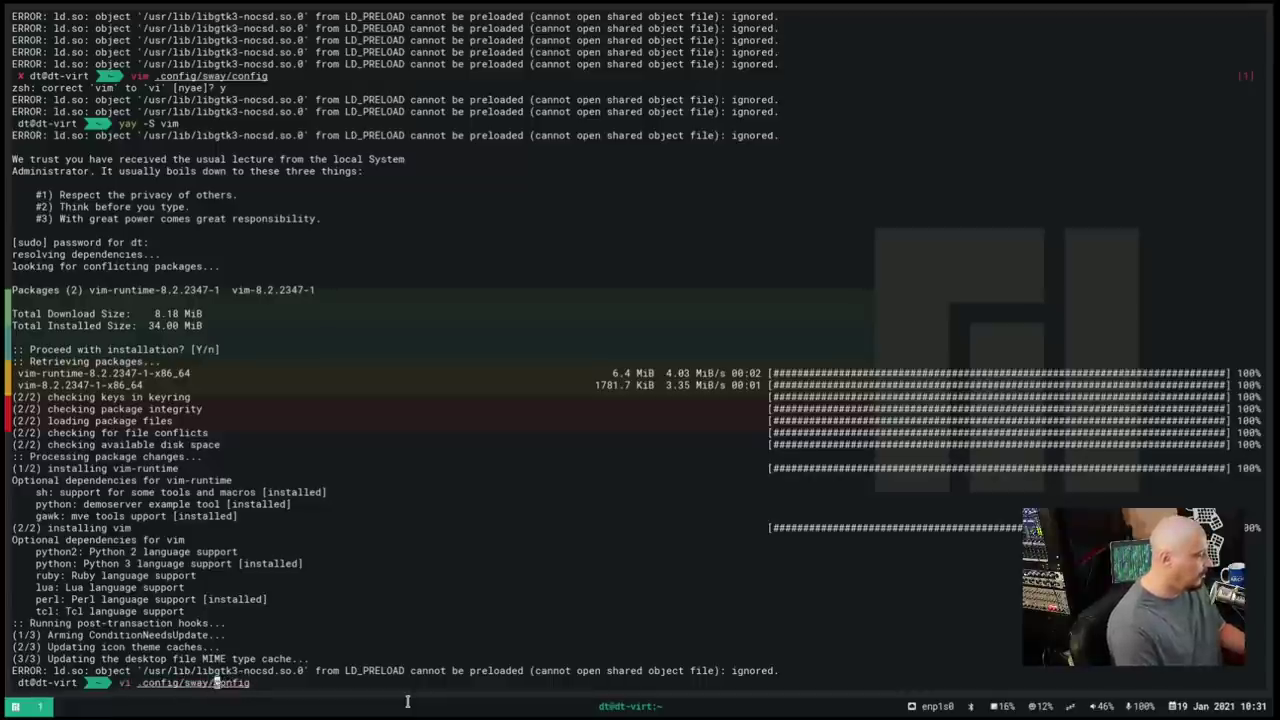
key(Left)
key(Left)
key(Left)
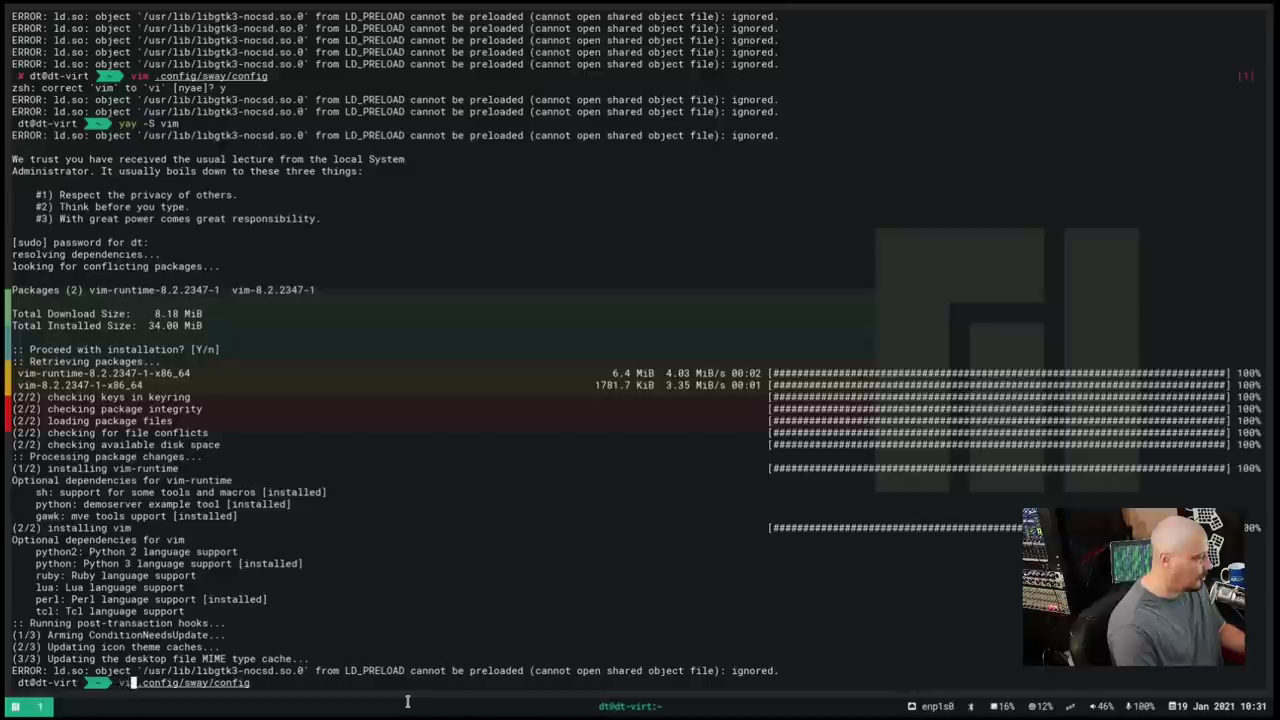
text(m)
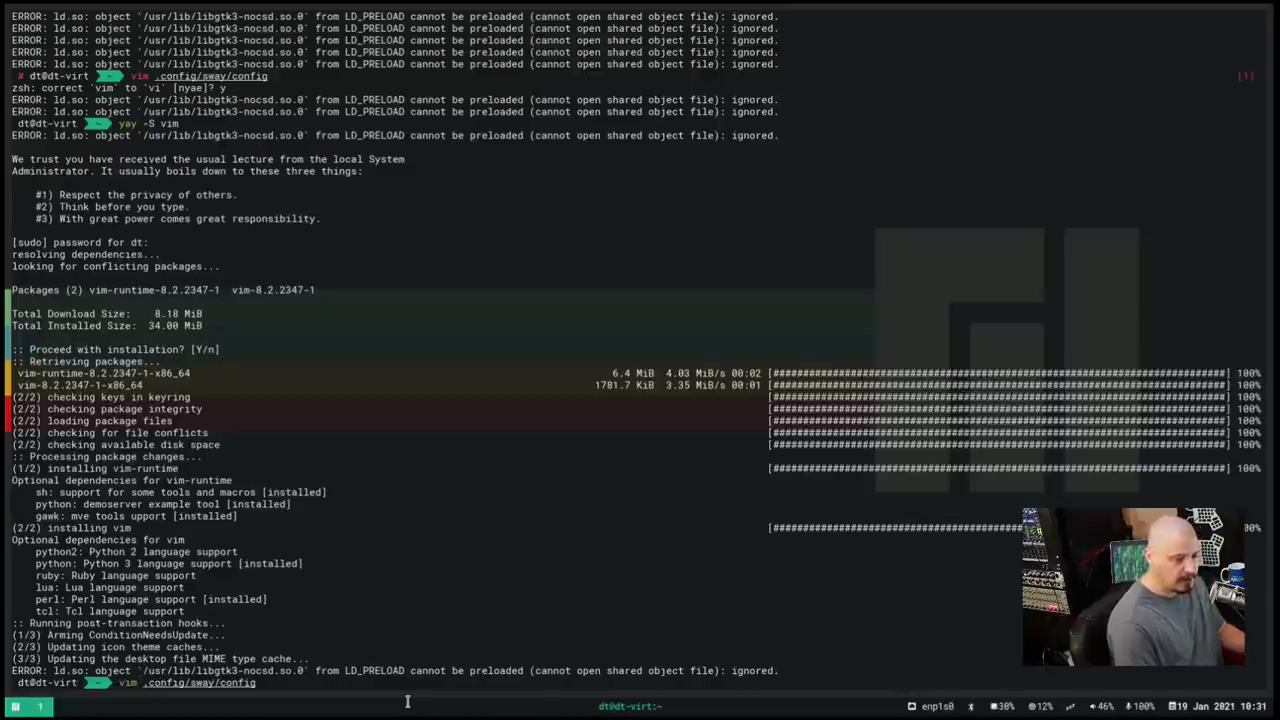
key(Right)
key(Return)
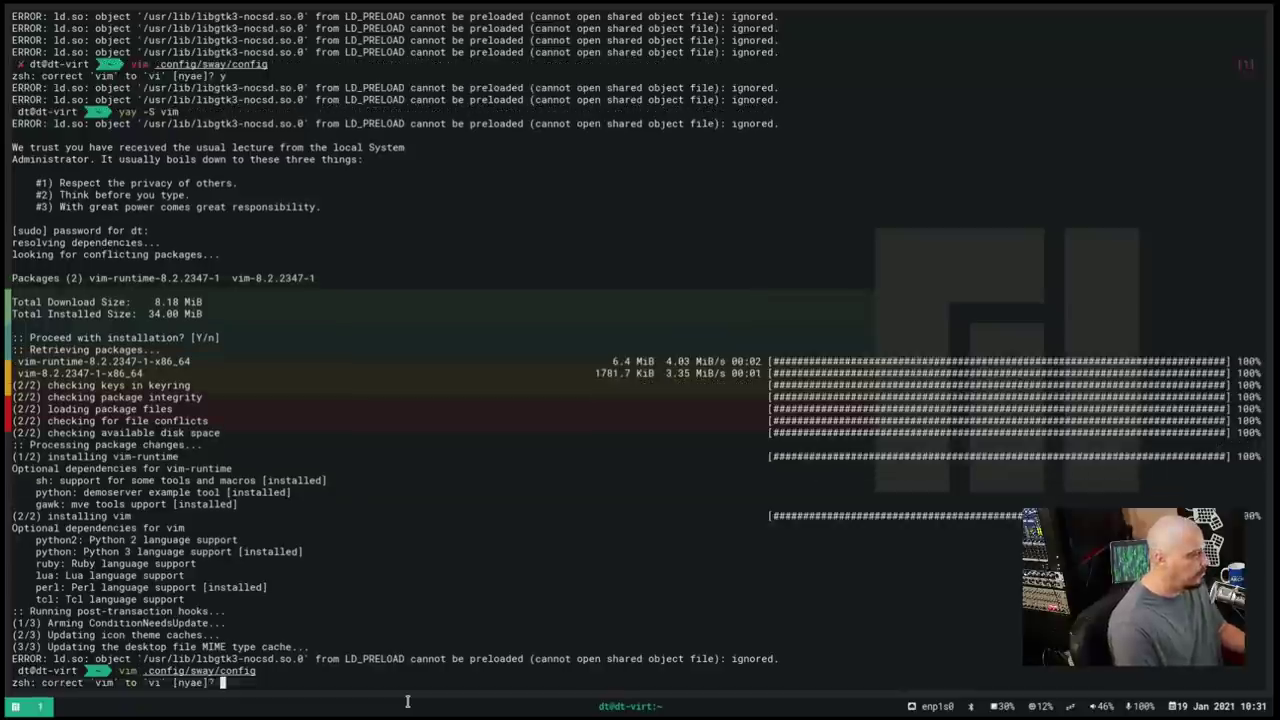
key(y)
Discard the accidental edits by quitting vim with :q!, then clear the terminal
key(e)
key(r)
key(Return)
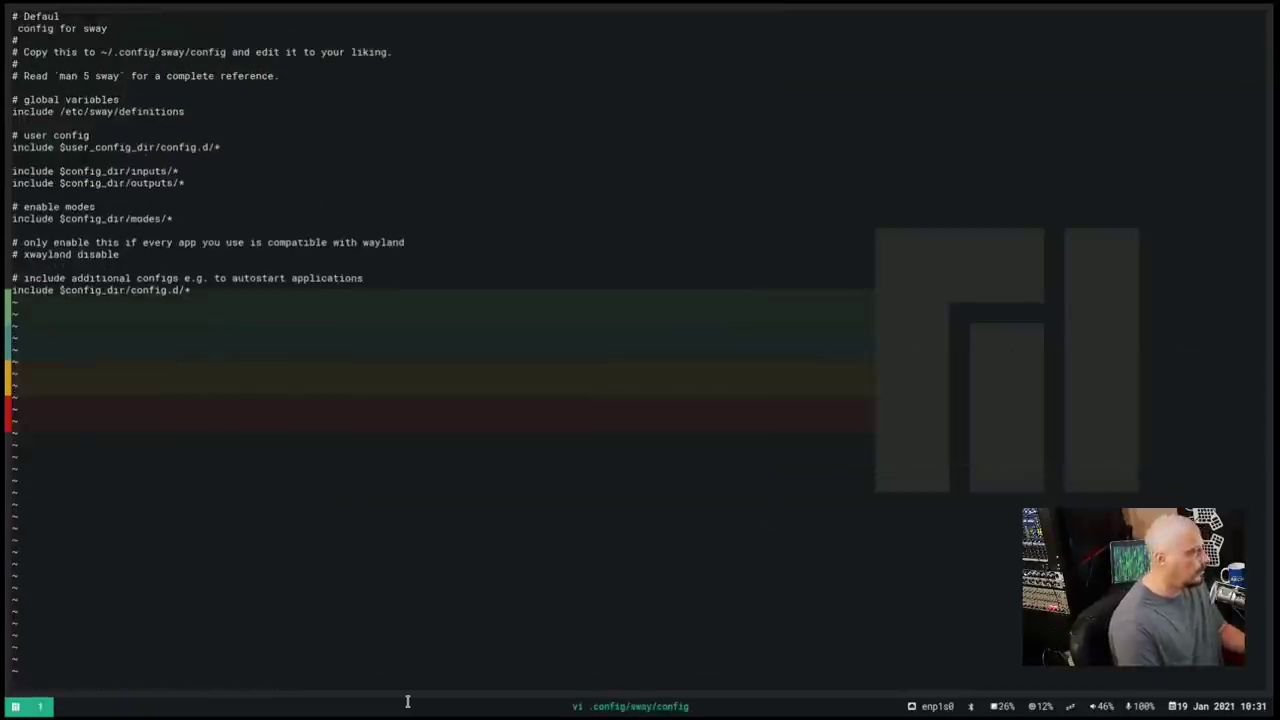
text(:q)
key(Return)
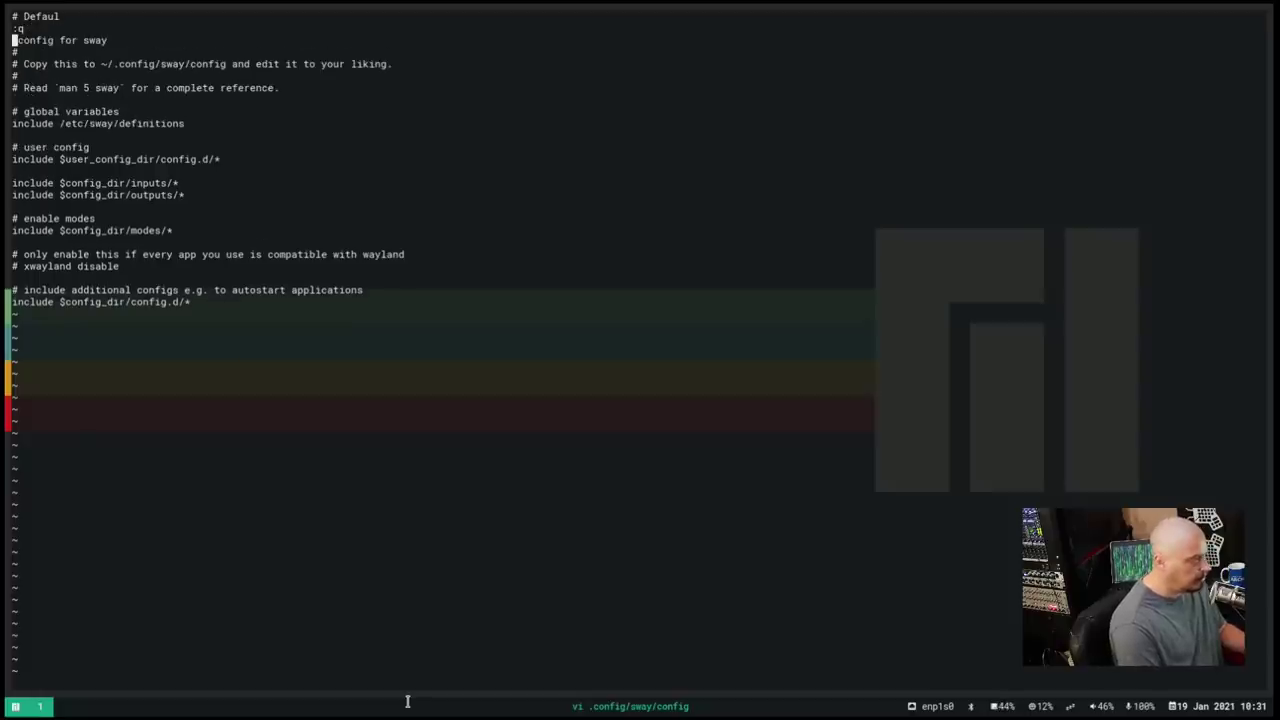
key(Escape)
text(:q!)
key(Return)
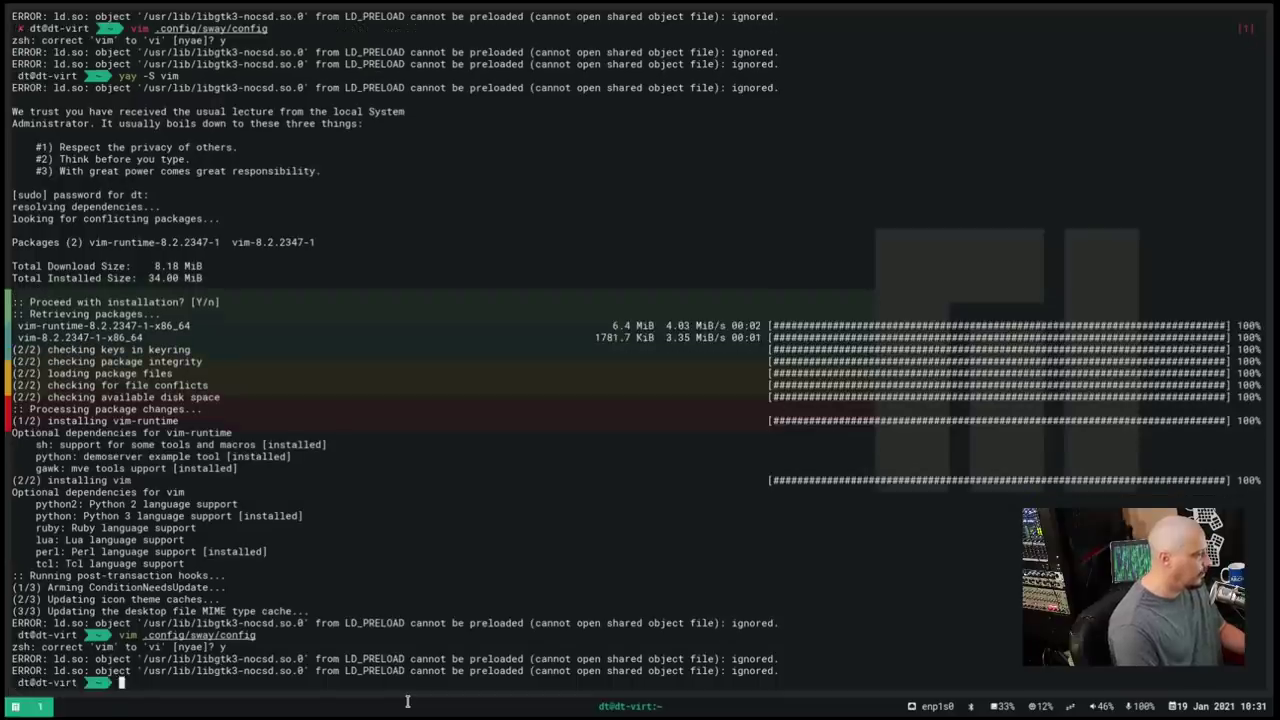
text(clear)
key(Return)
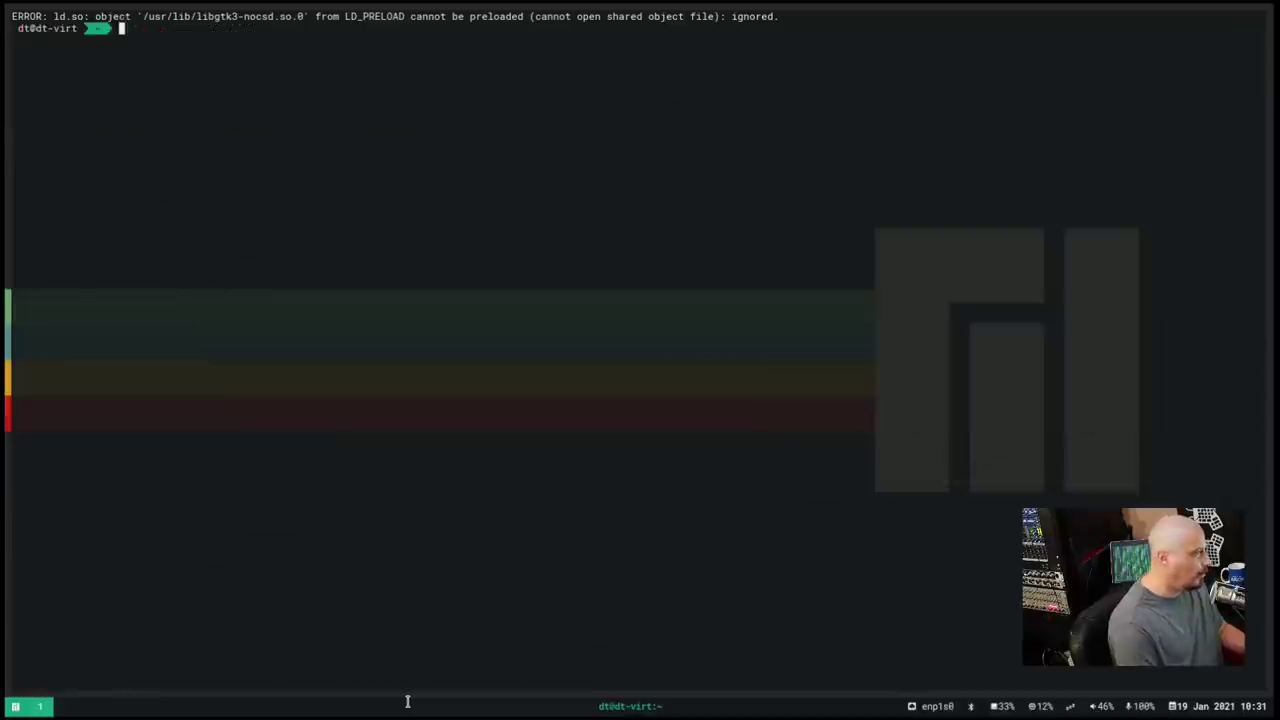
Open .config/sway/config in vim, declining the zsh correction, and enter insert mode
text(vi .config/sway/config)
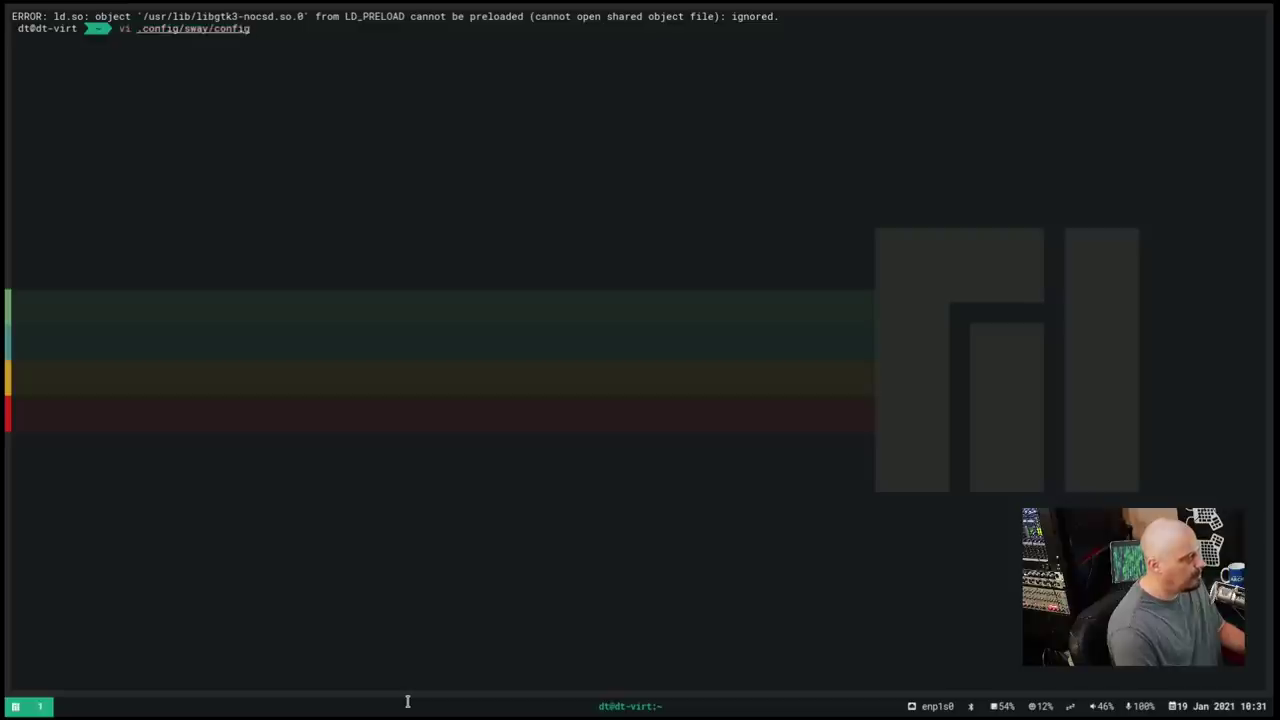
key(Left)
key(Left)
key(Left)
key(Left)
key(Left)
key(Left)
key(Left)
key(Left)
key(Left)
key(Left)
key(Left)
key(Left)
key(Left)
key(Left)
key(Left)
key(Left)
key(Left)
key(Left)
key(Left)
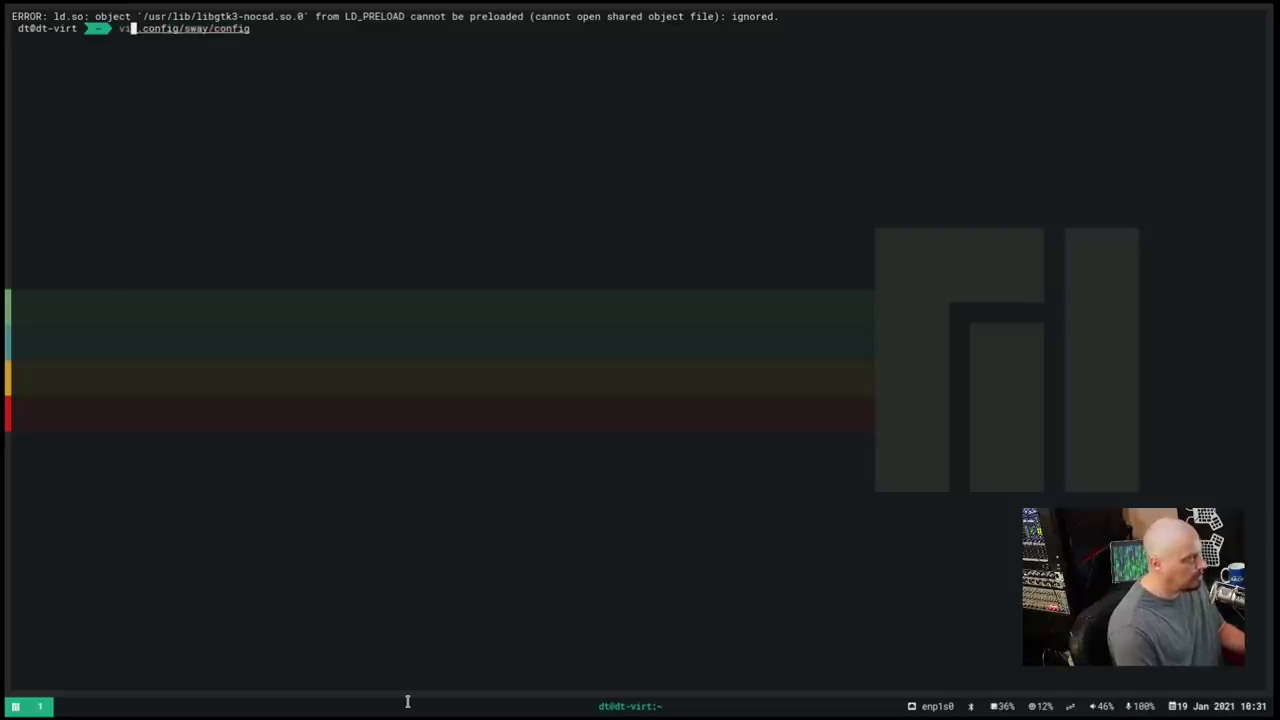
text(mm)
key(BackSpace)
key(Return)
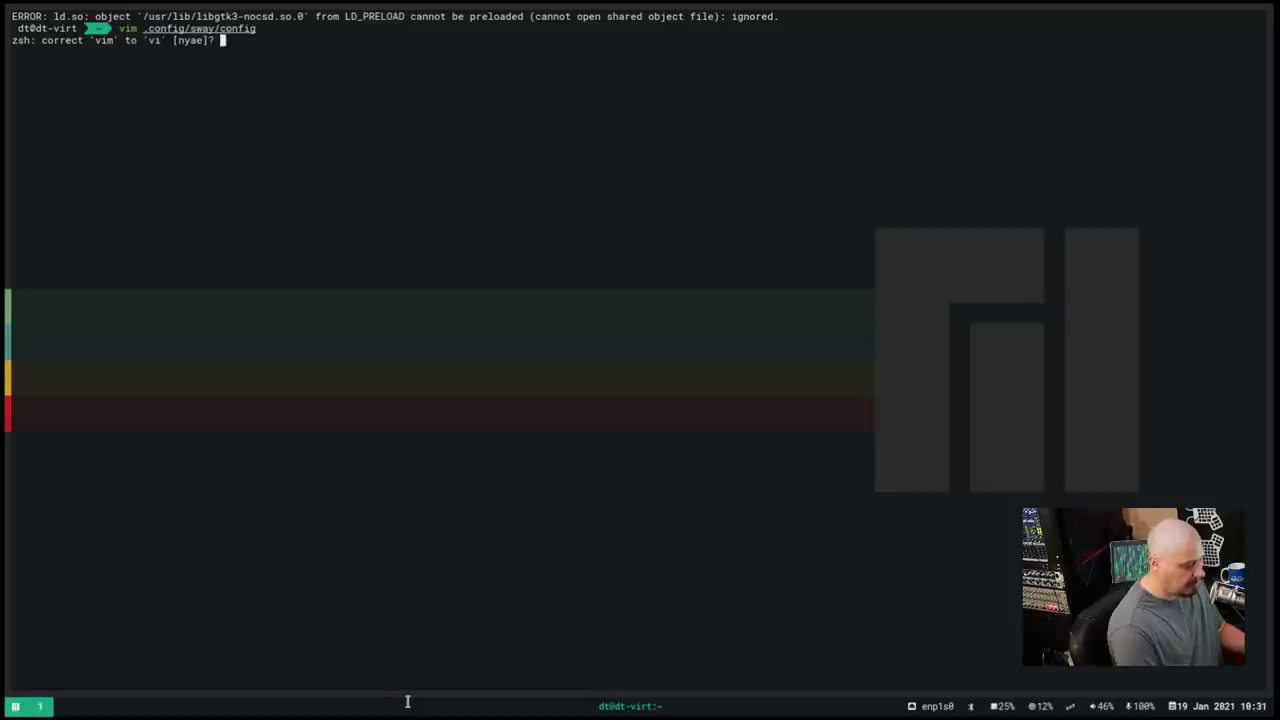
key(n)
key(i)
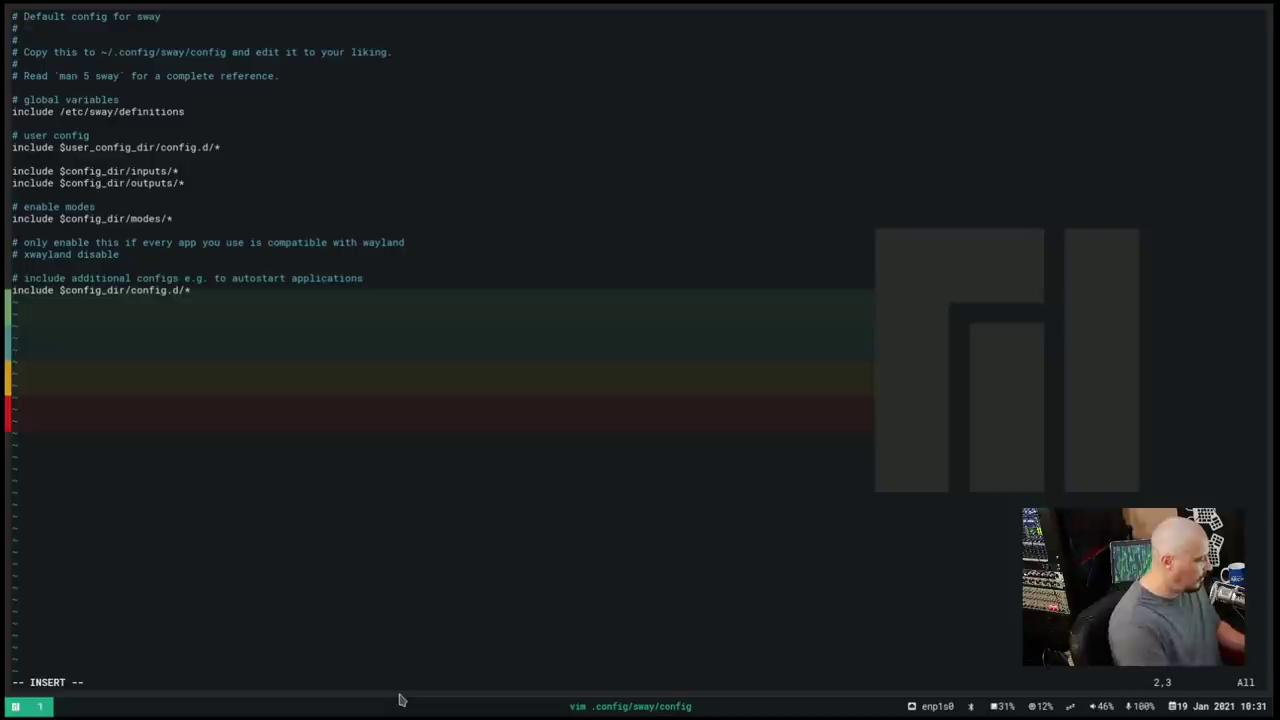
Enlarge the terminal font with Ctrl+plus, then quit vim with :q! without saving
key(ctrl+plus)
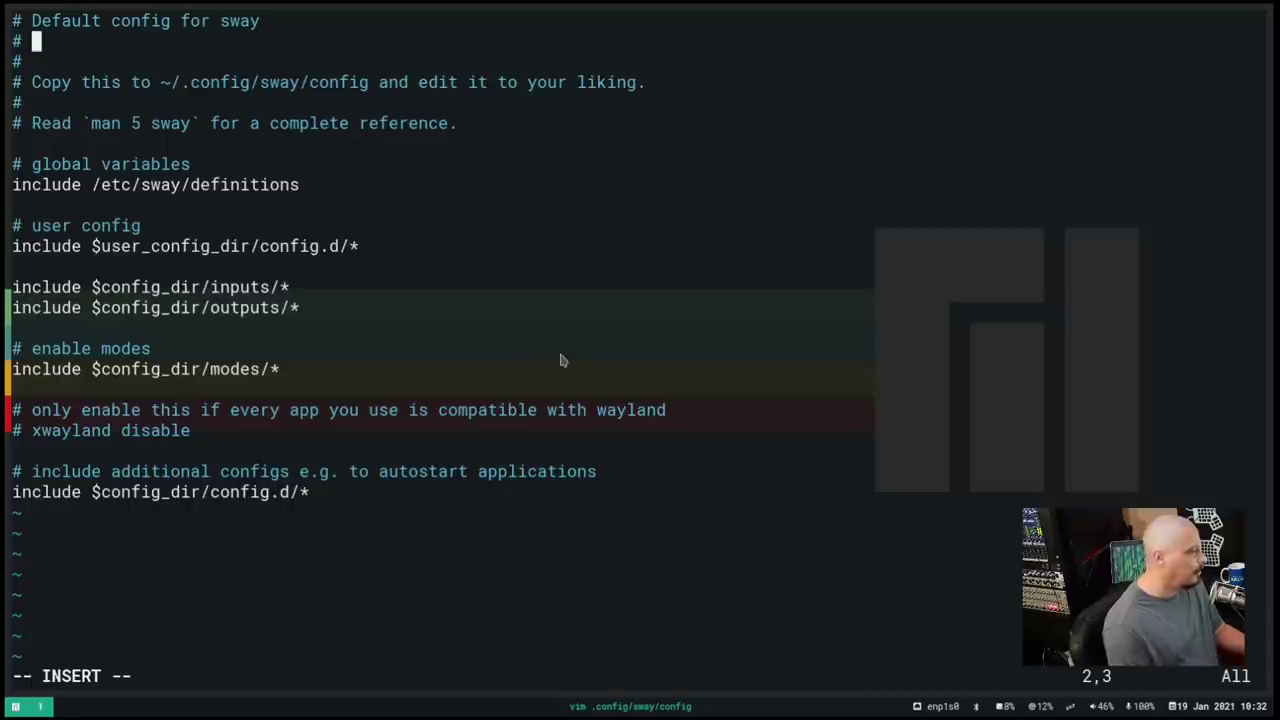
key(Escape)
text(:q)
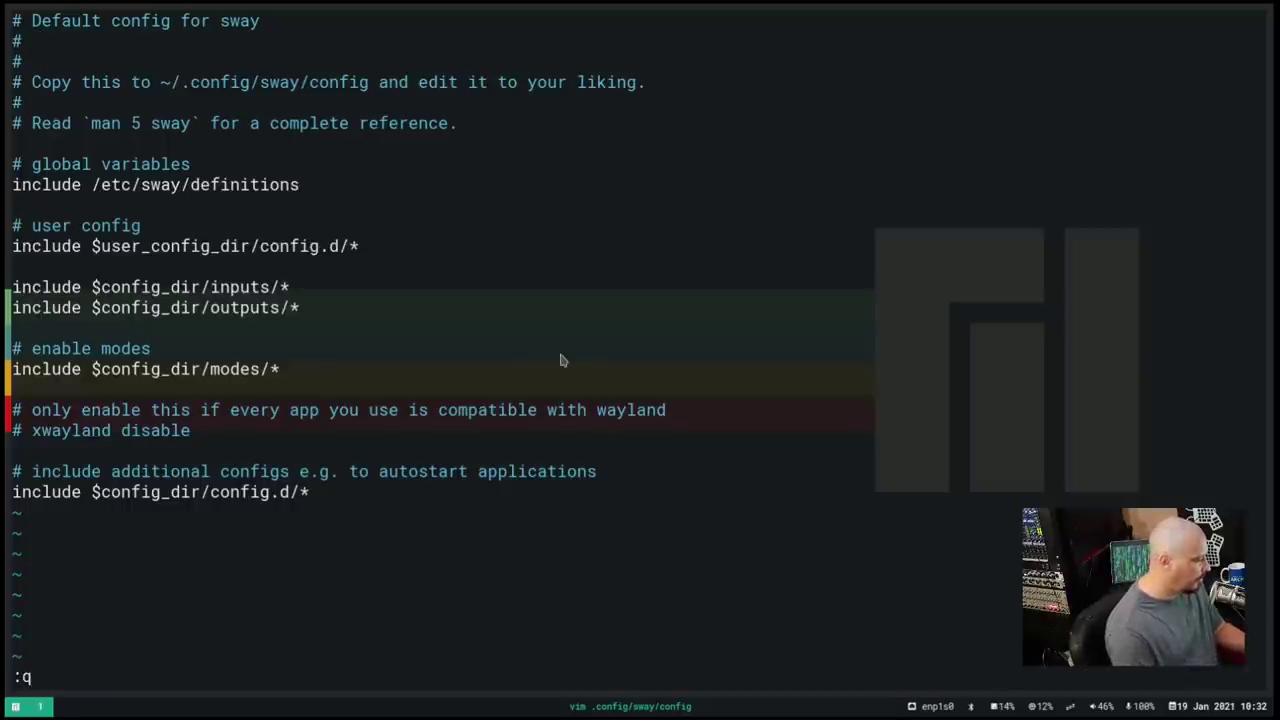
key(Return)
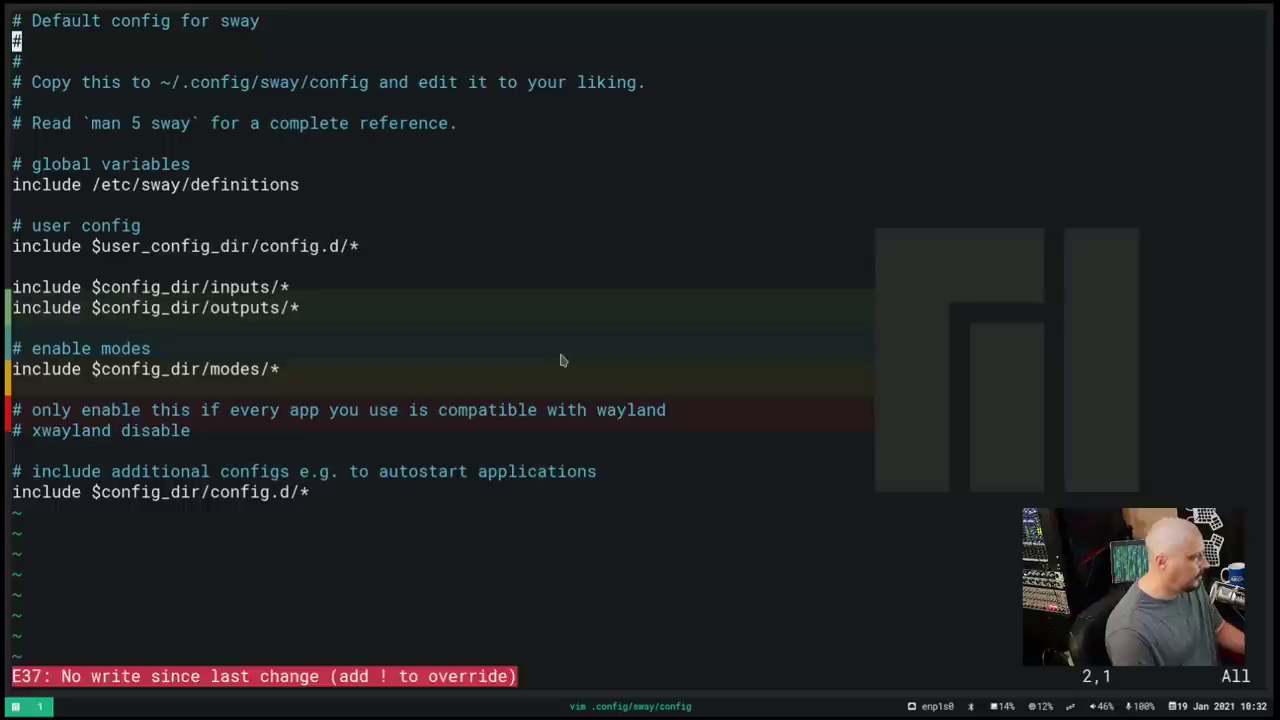
text(:q!)
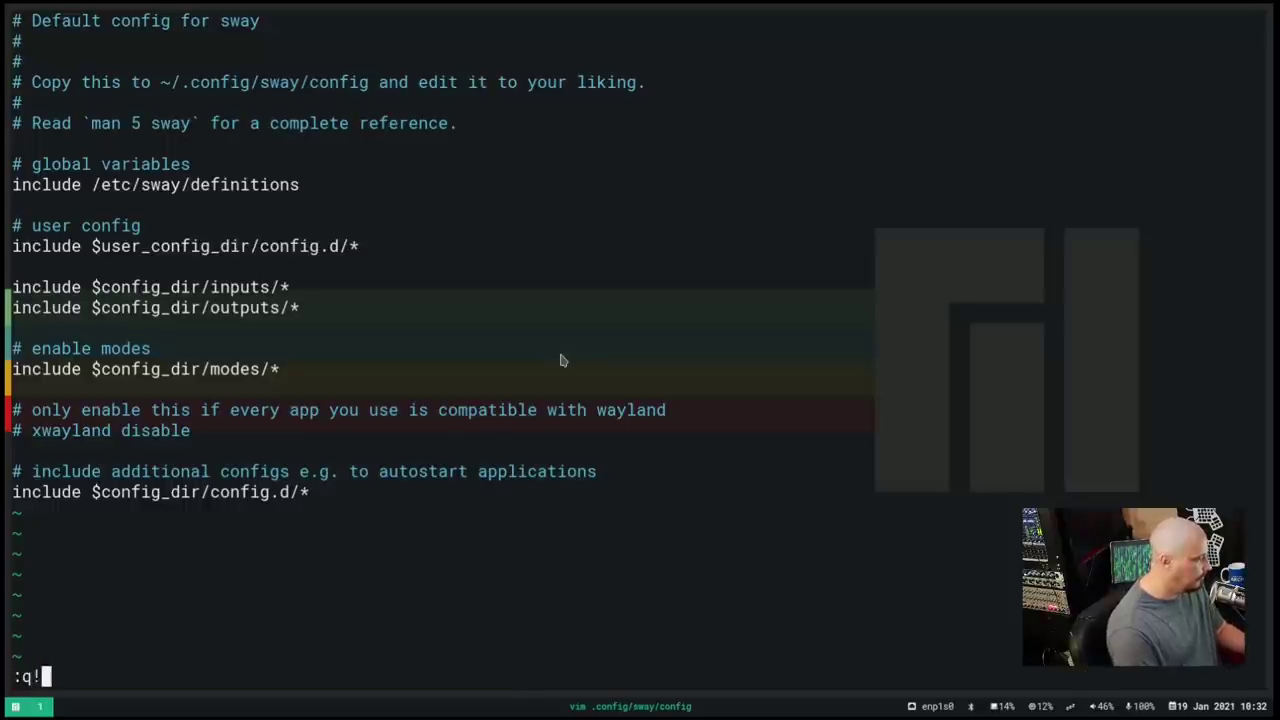
key(Return)
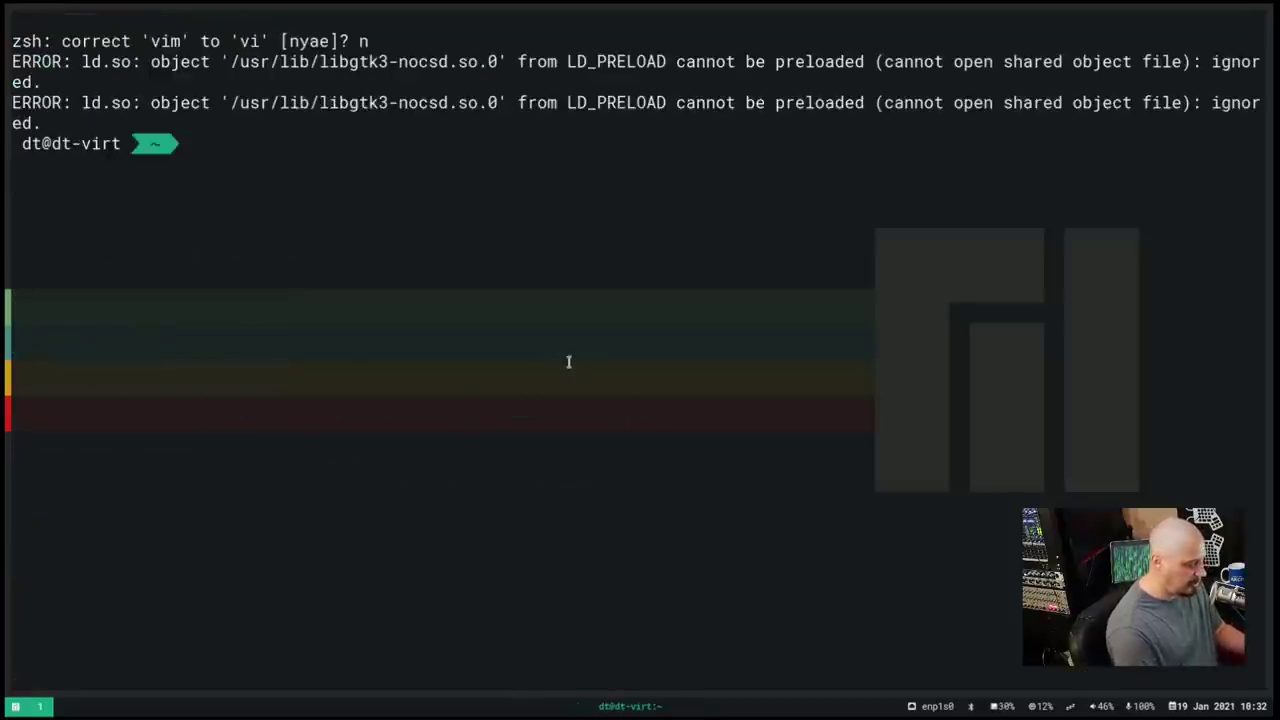
Change into .config/sway and list its files
text(cd .config)
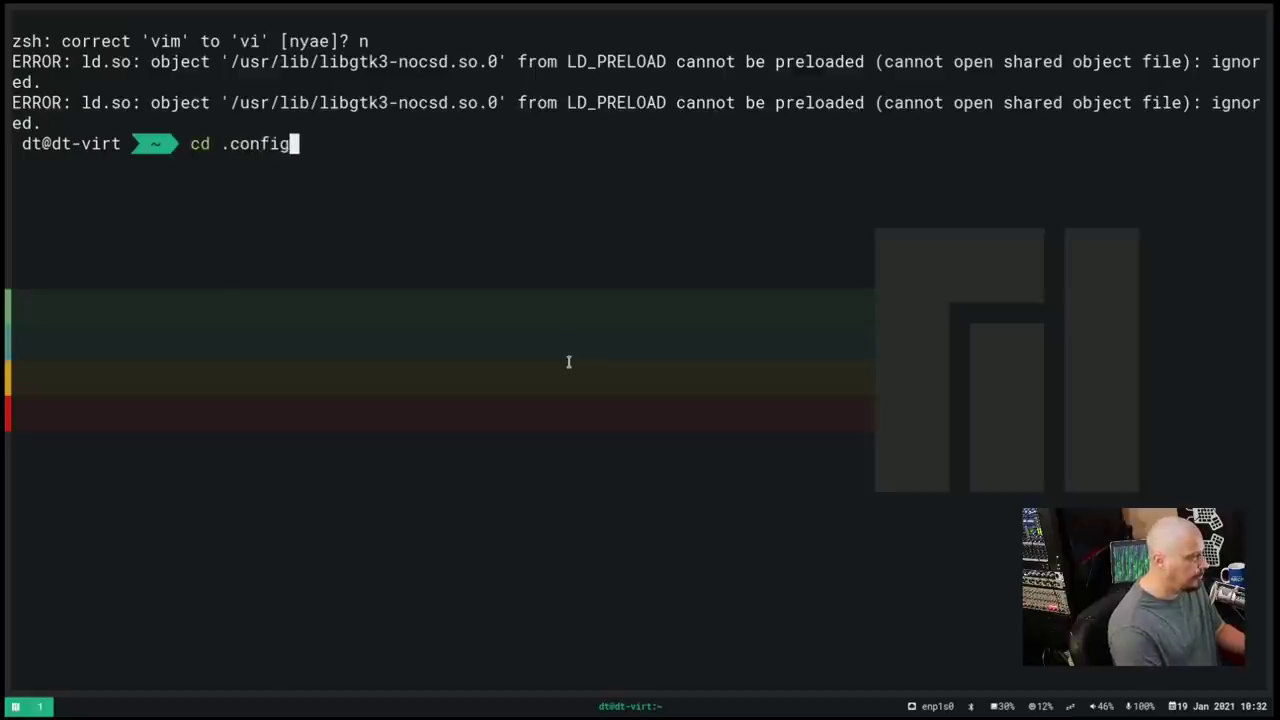
text(/sway/)
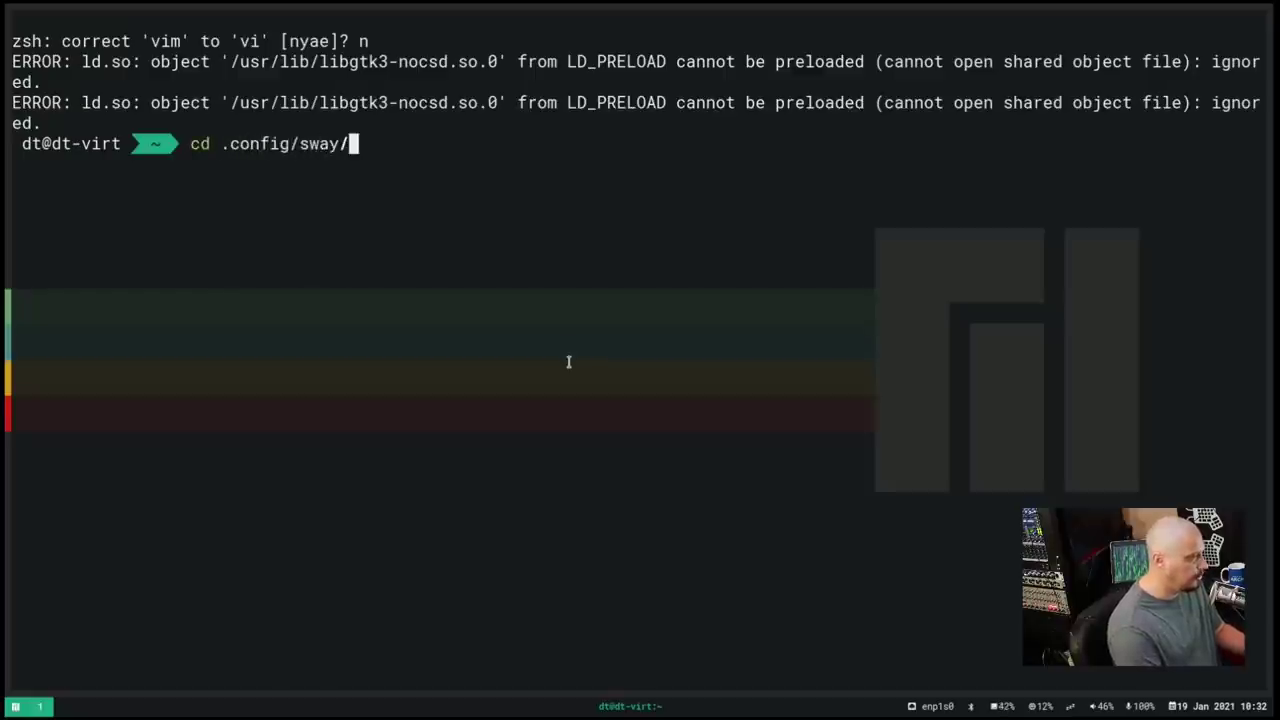
key(Return)
text(ls)
key(Return)
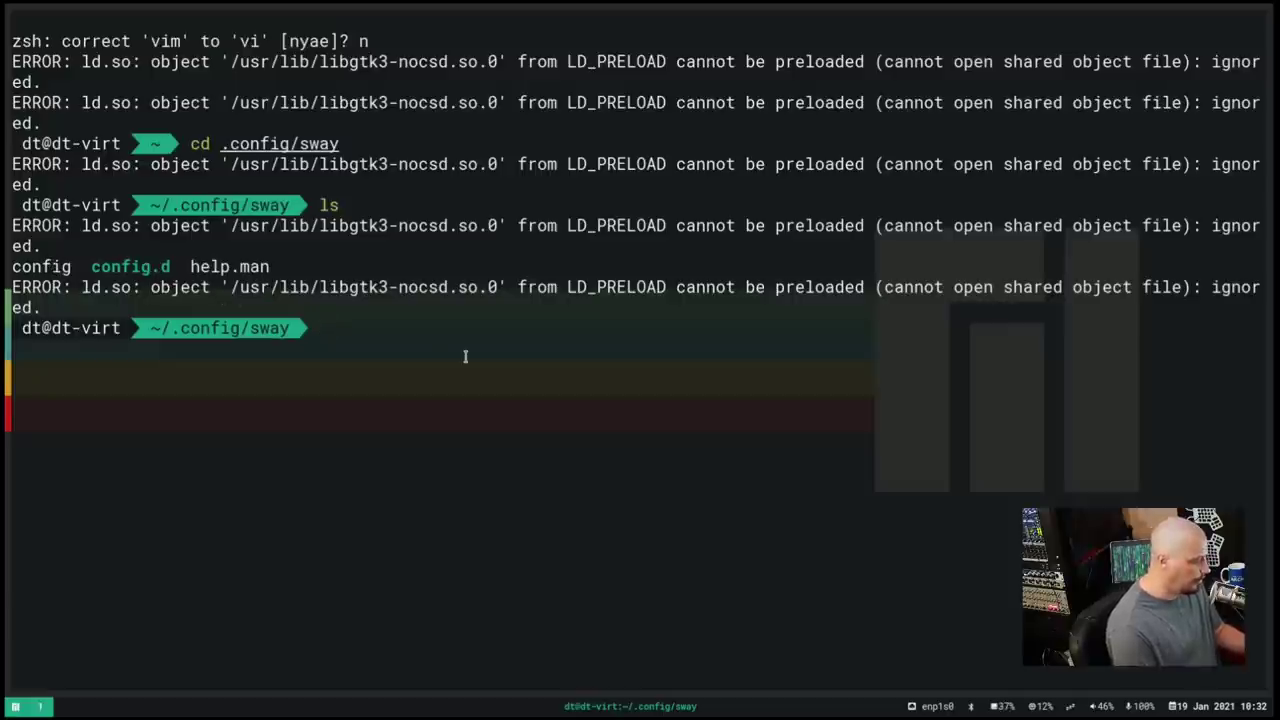
Attempt 'cd .config.d' and list the sway folder again
text(cd )
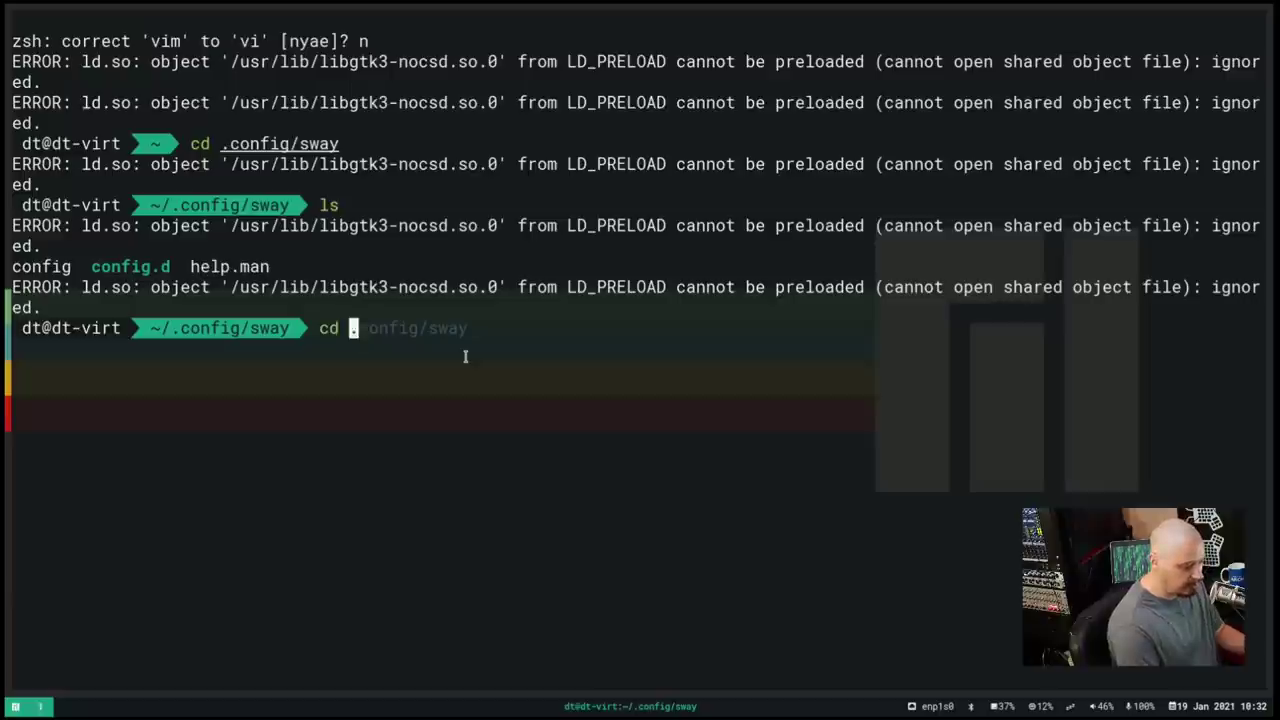
text(.config)
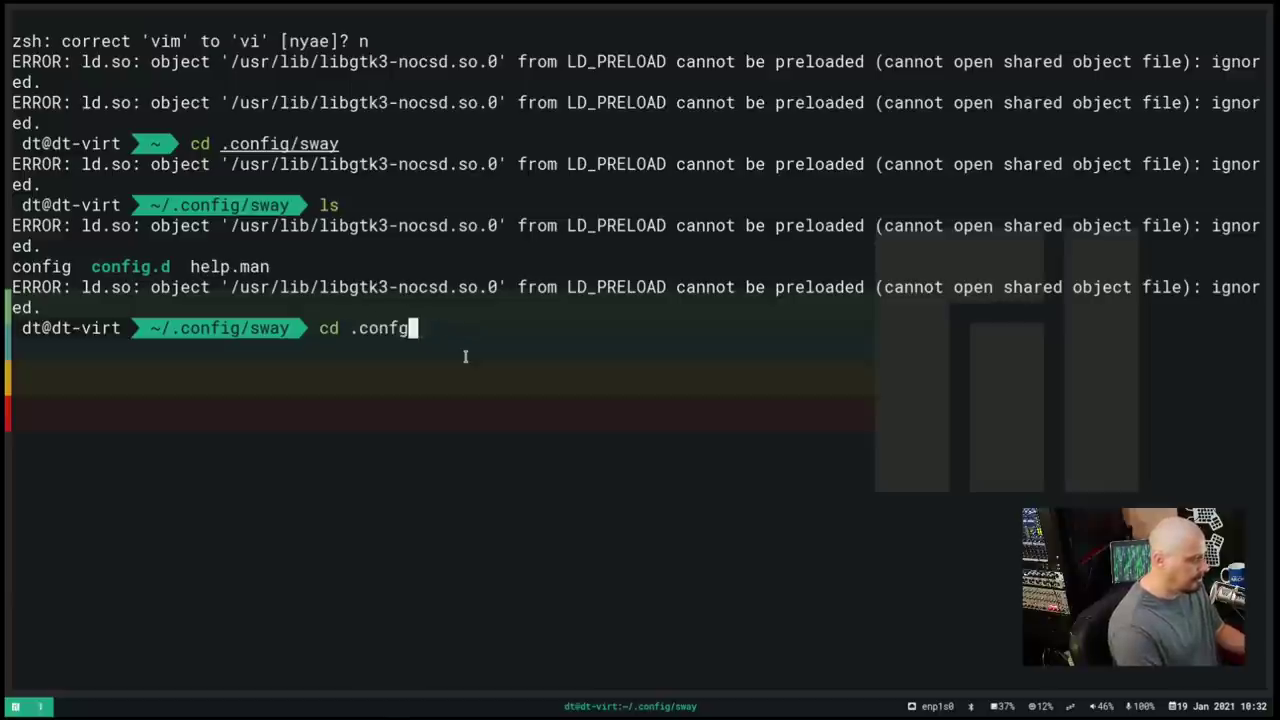
text(.d)
key(BackSpace)
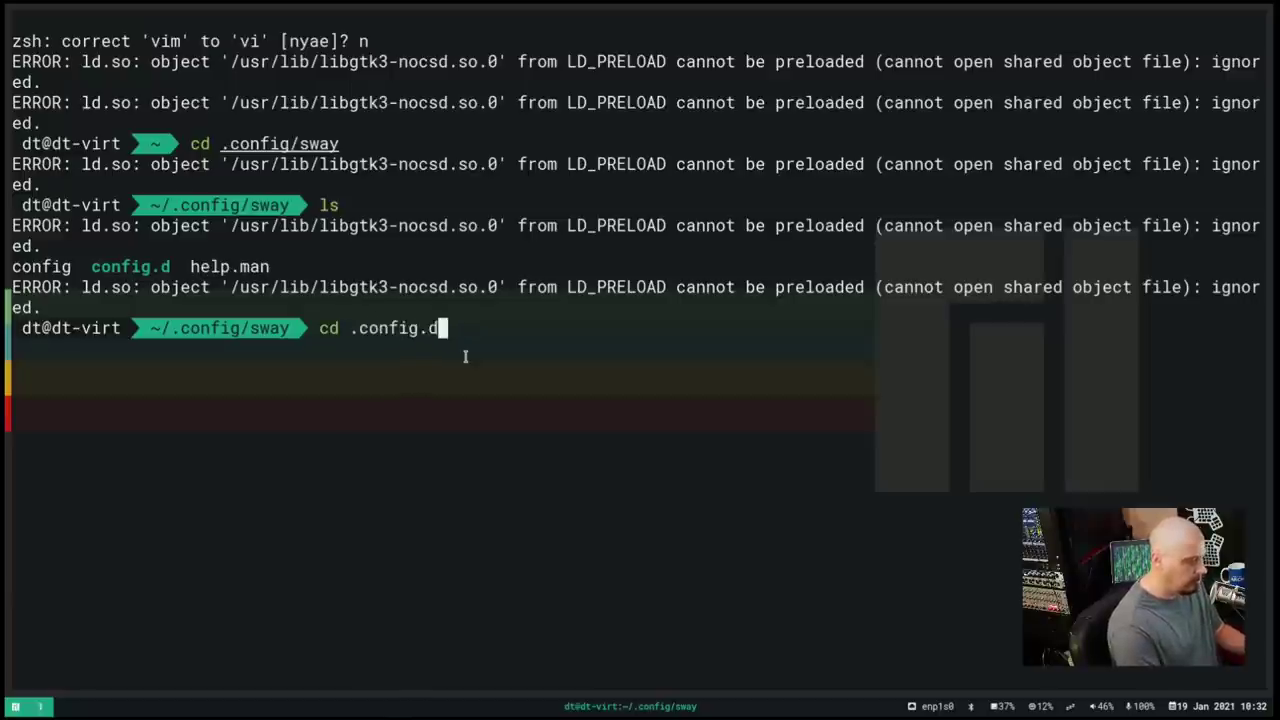
text(d)
key(Return)
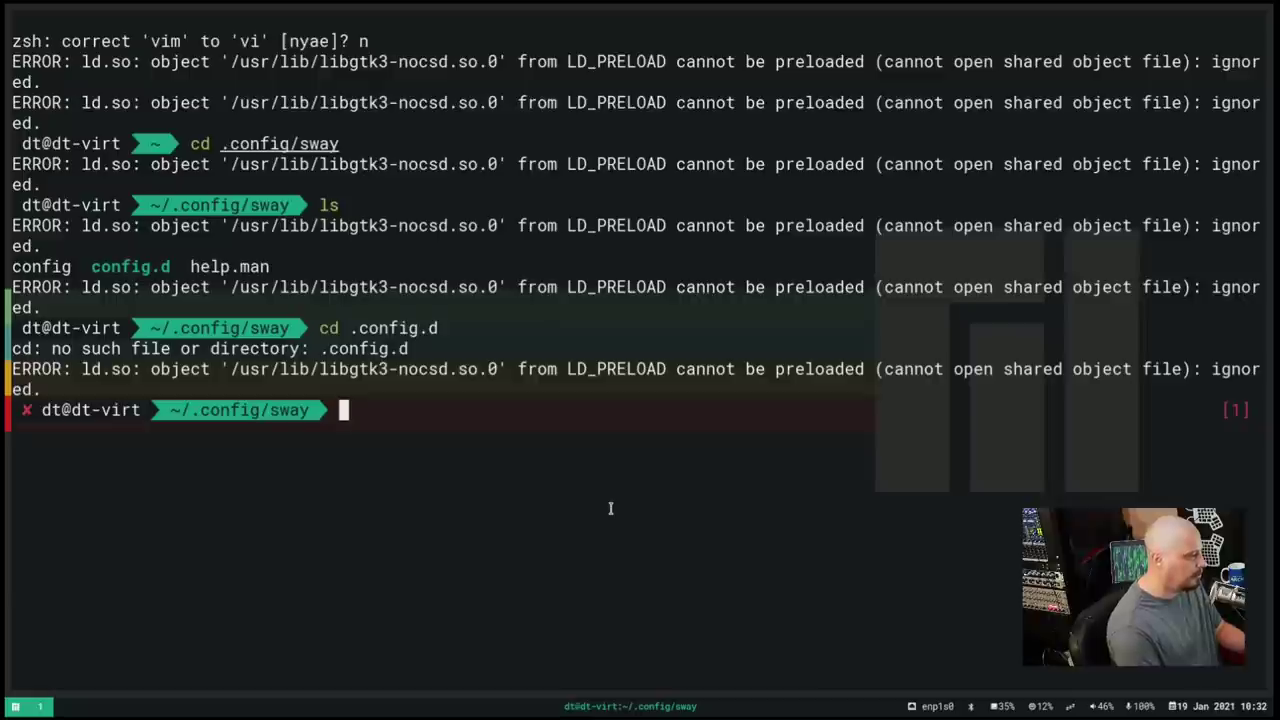
text(ls)
key(Return)
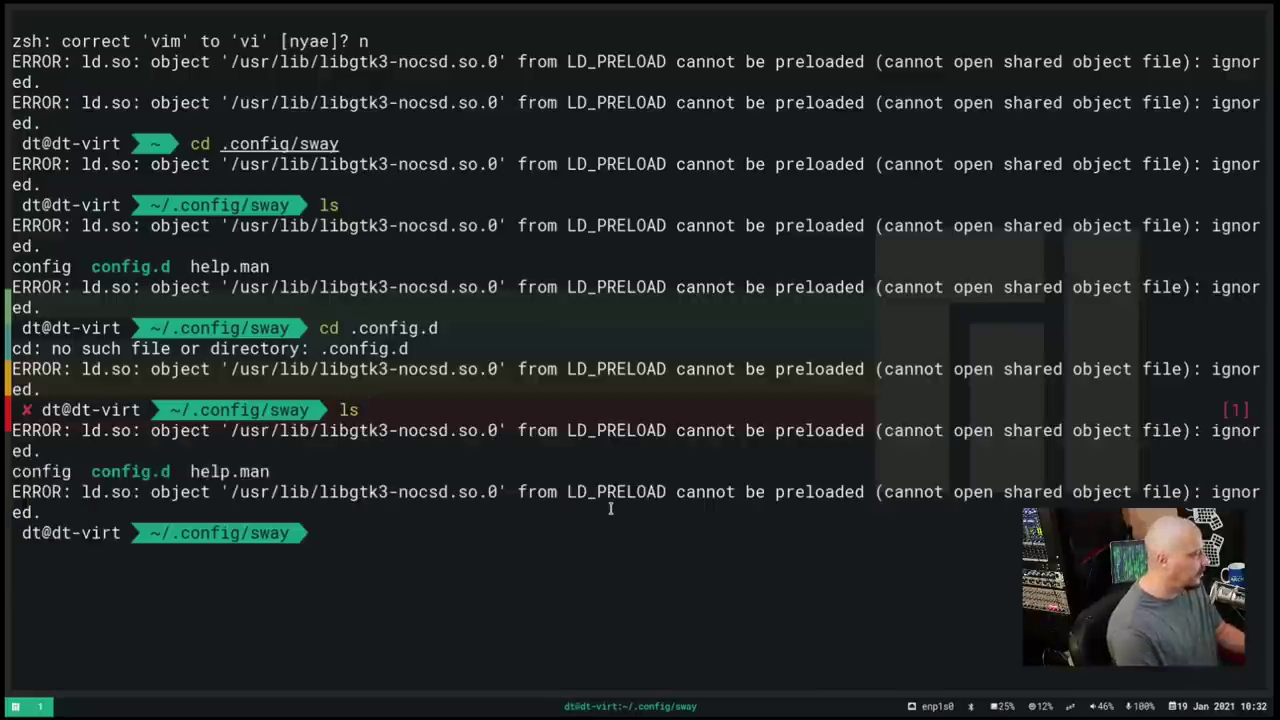
Remove the stray dot to enter config.d, list 00-user.conf, and start typing 'vim 00-us'
text(ls)
key(BackSpace)
key(BackSpace)
text(cd .config)
key(Left)
key(Left)
key(Left)
key(Left)
key(Left)
key(Left)
key(Left)
key(Left)
key(Left)
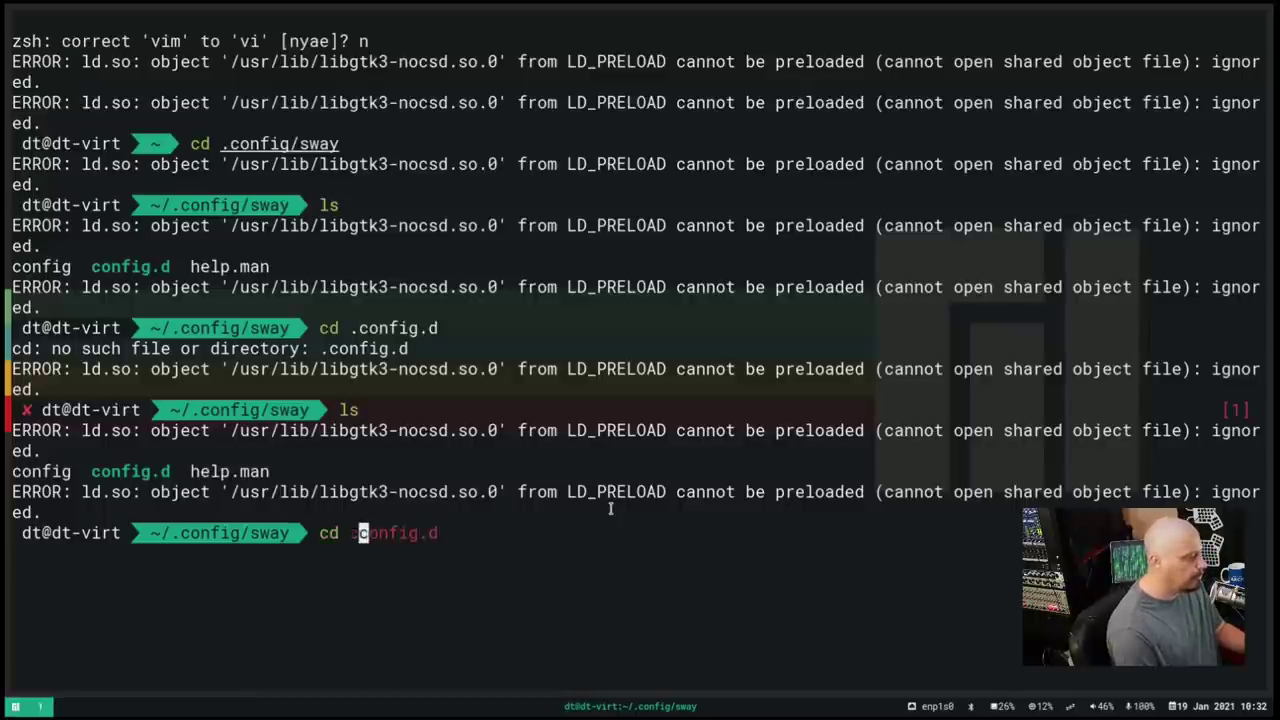
key(Right)
key(Right)
key(Right)
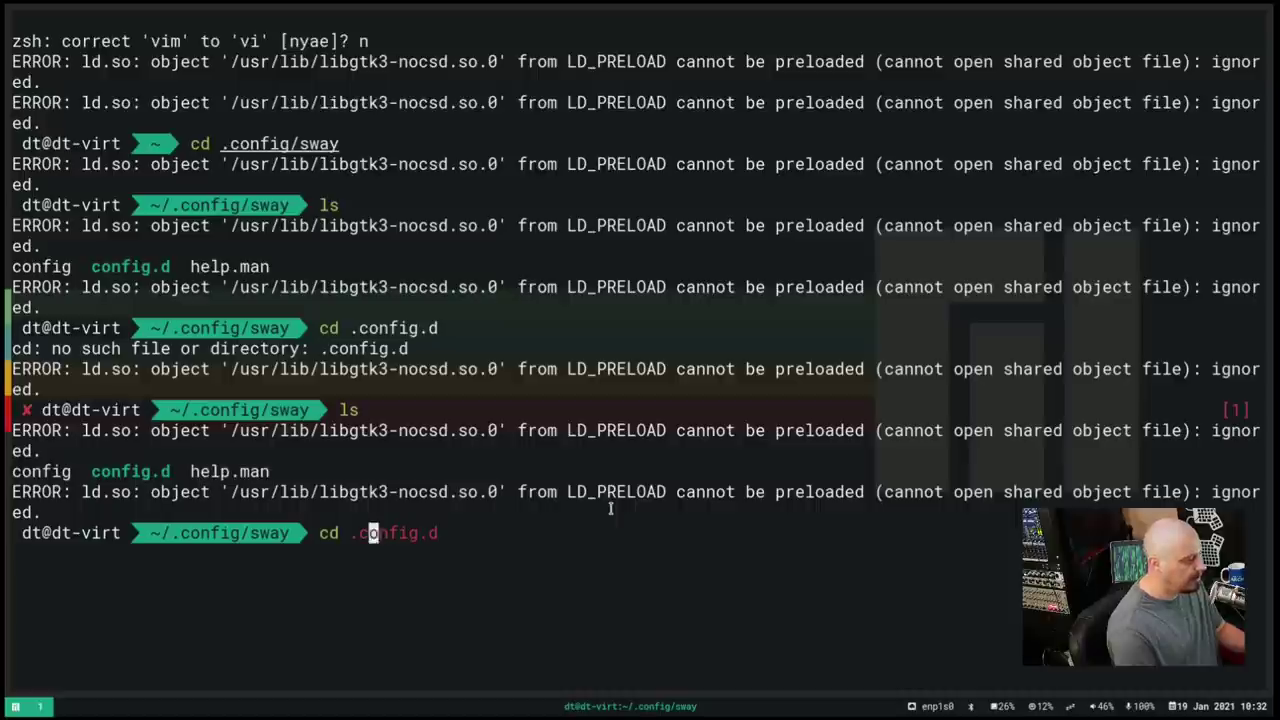
key(BackSpace)
key(Return)
text(ls)
key(Return)
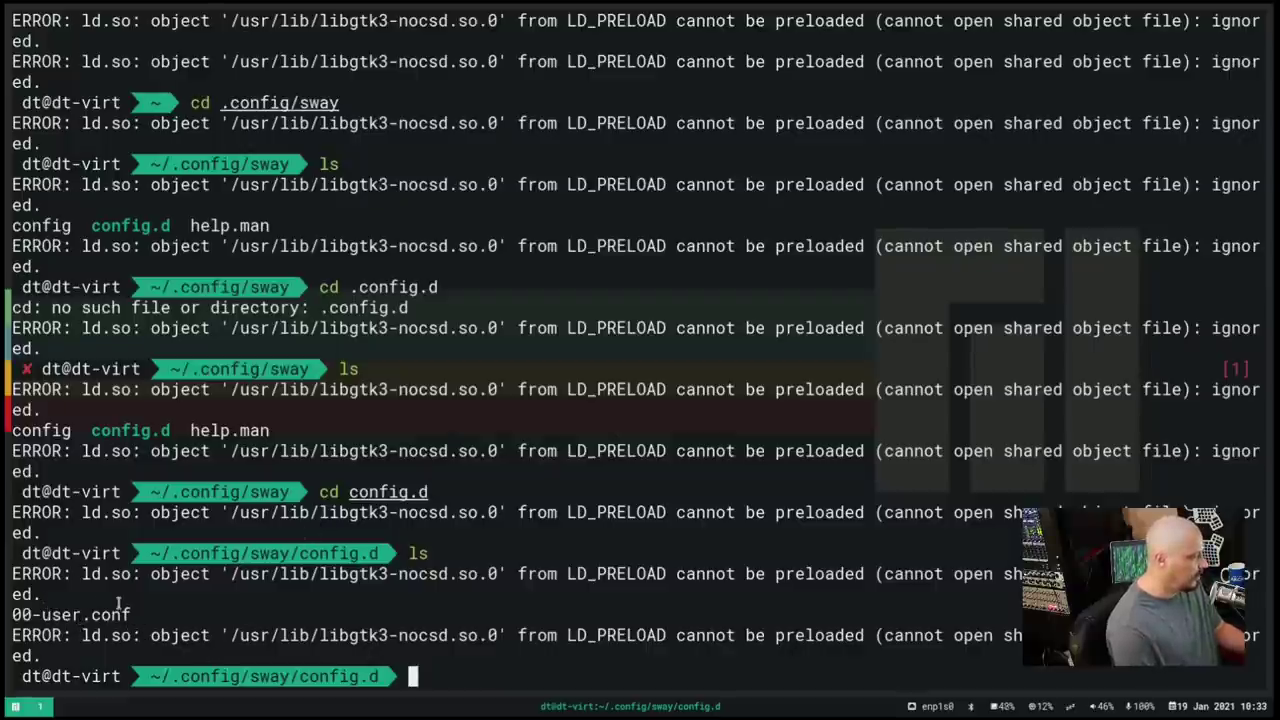
text(vim 00-us)
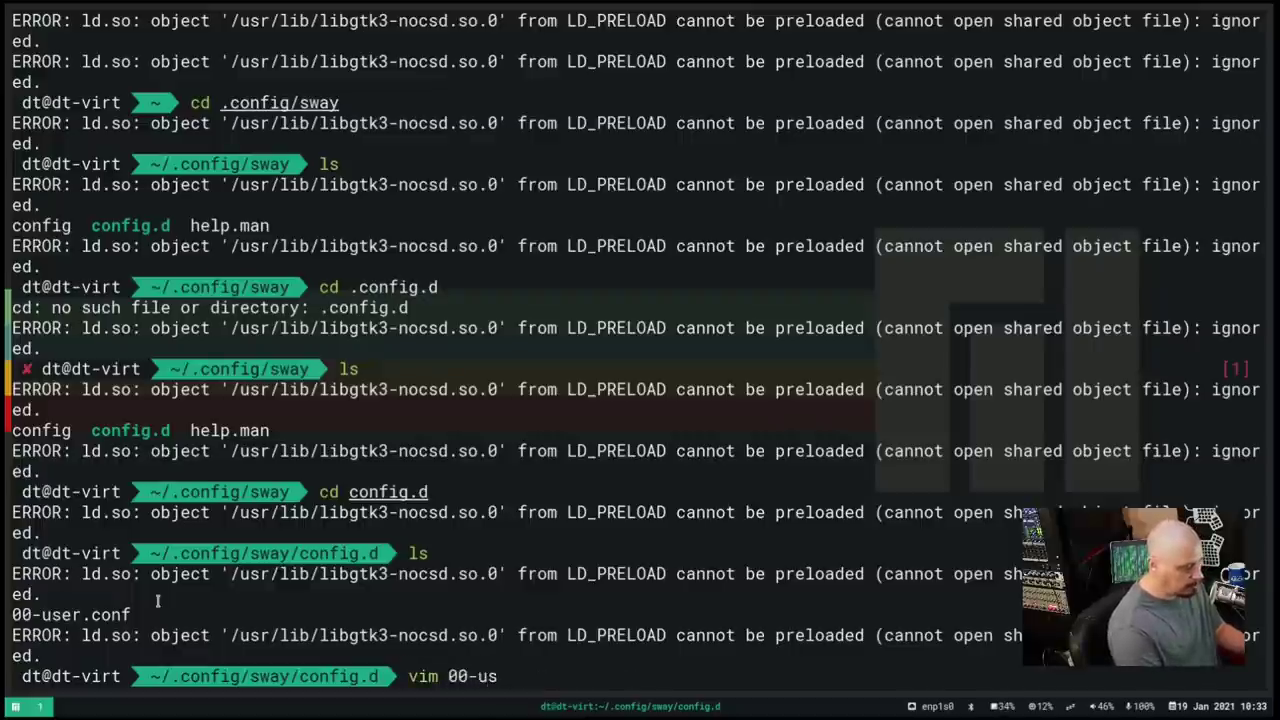
Open 00-user.conf in vim, read it, quit with :q, and clear the terminal
key(Tab)
key(Return)
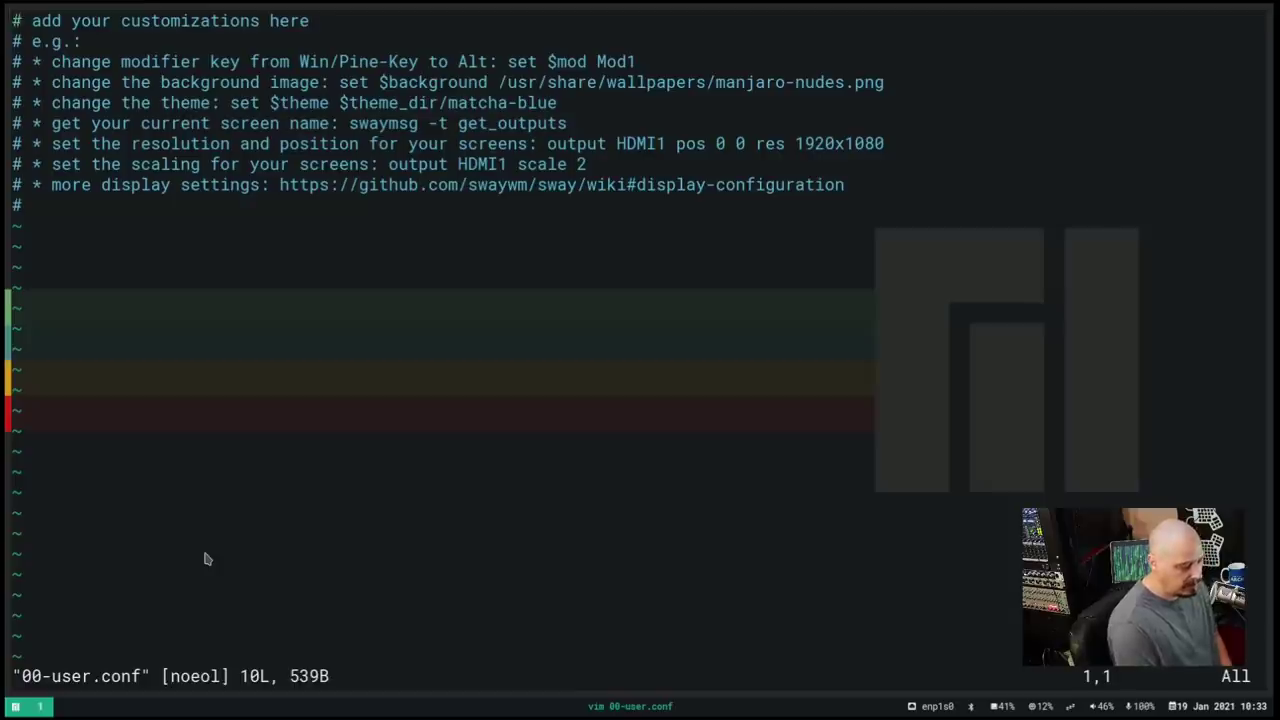
text(:q)
key(Return)
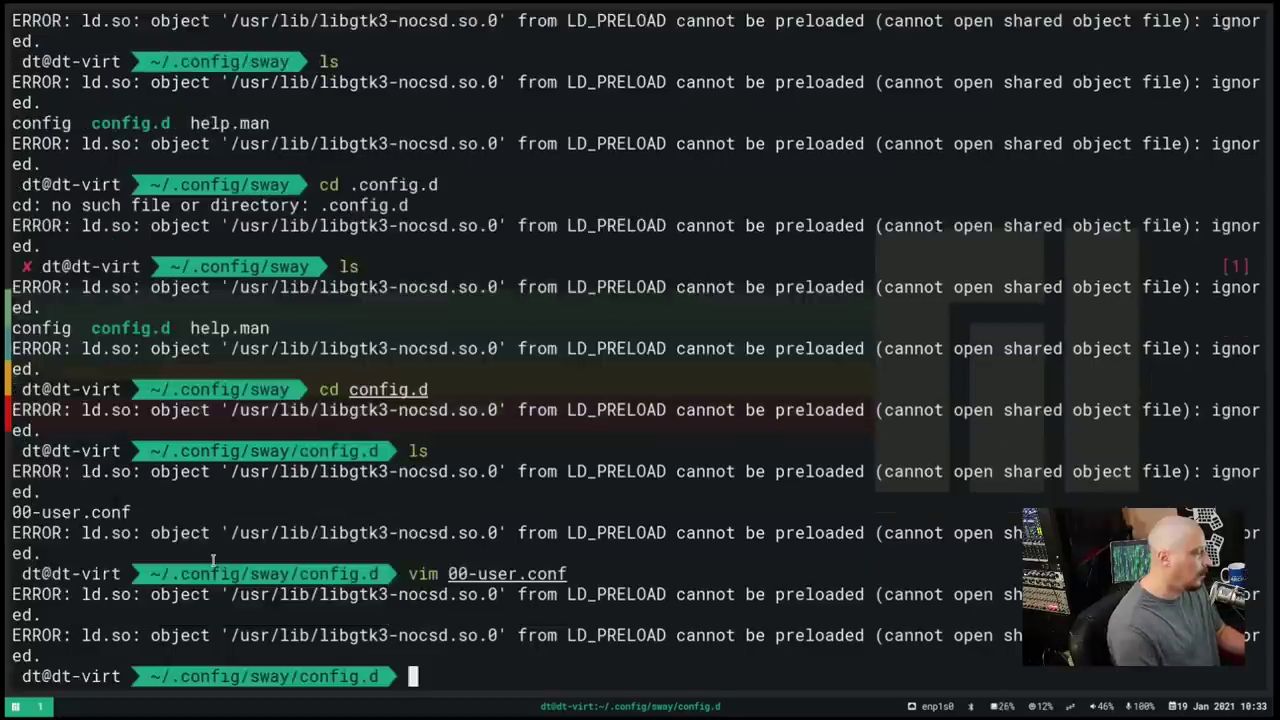
text(clear)
key(Return)
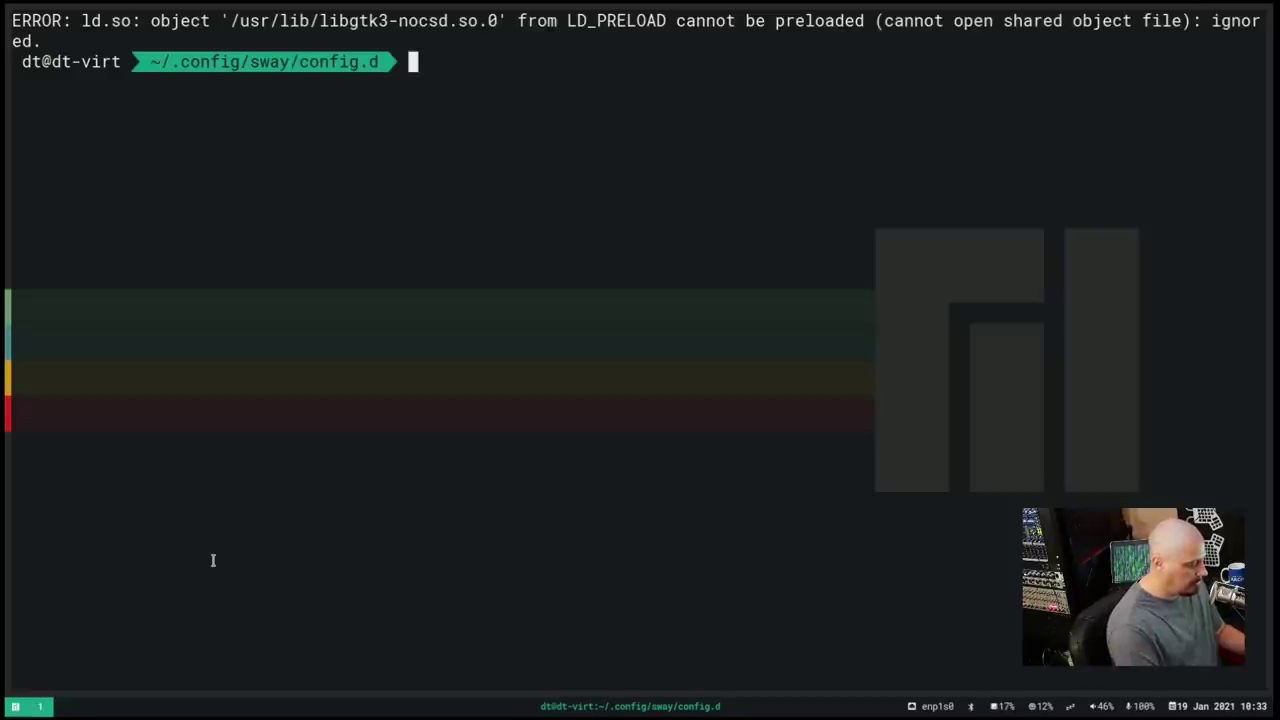
Copy /etc/sway/config over ~/.config/sway/config, answering yes to the overwrite prompt
text(cp /et)
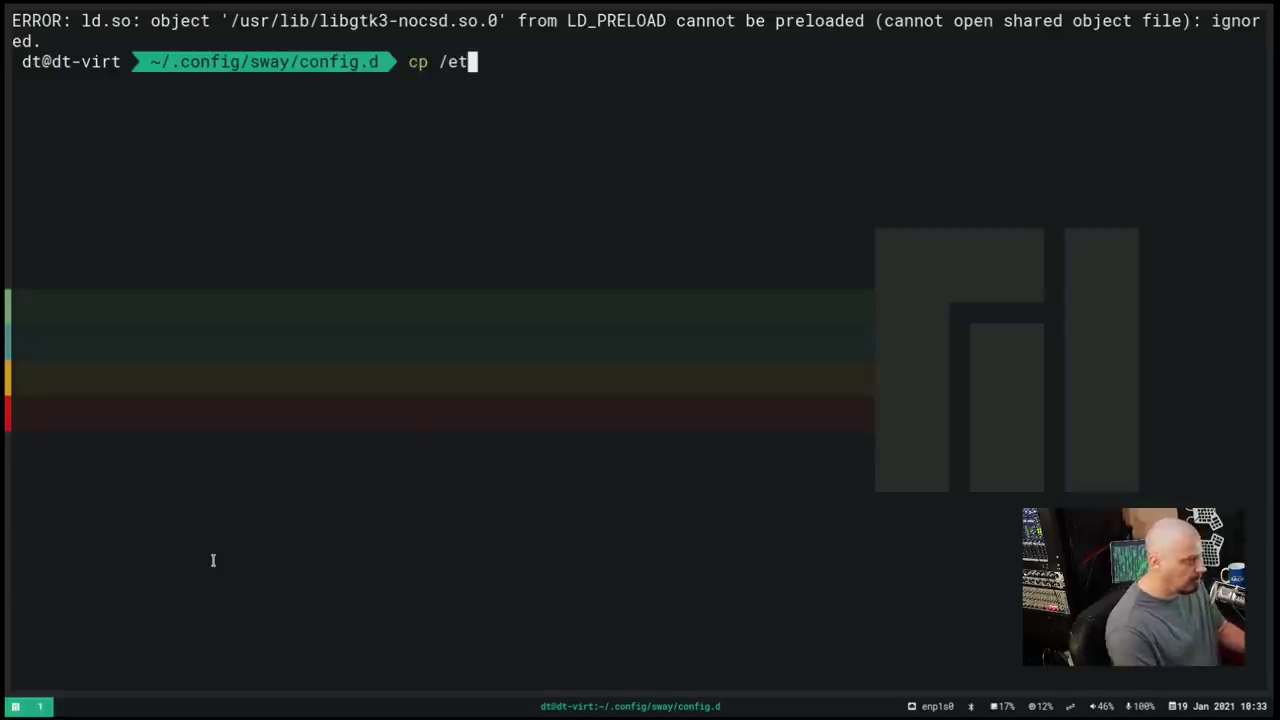
text(c/sway/)
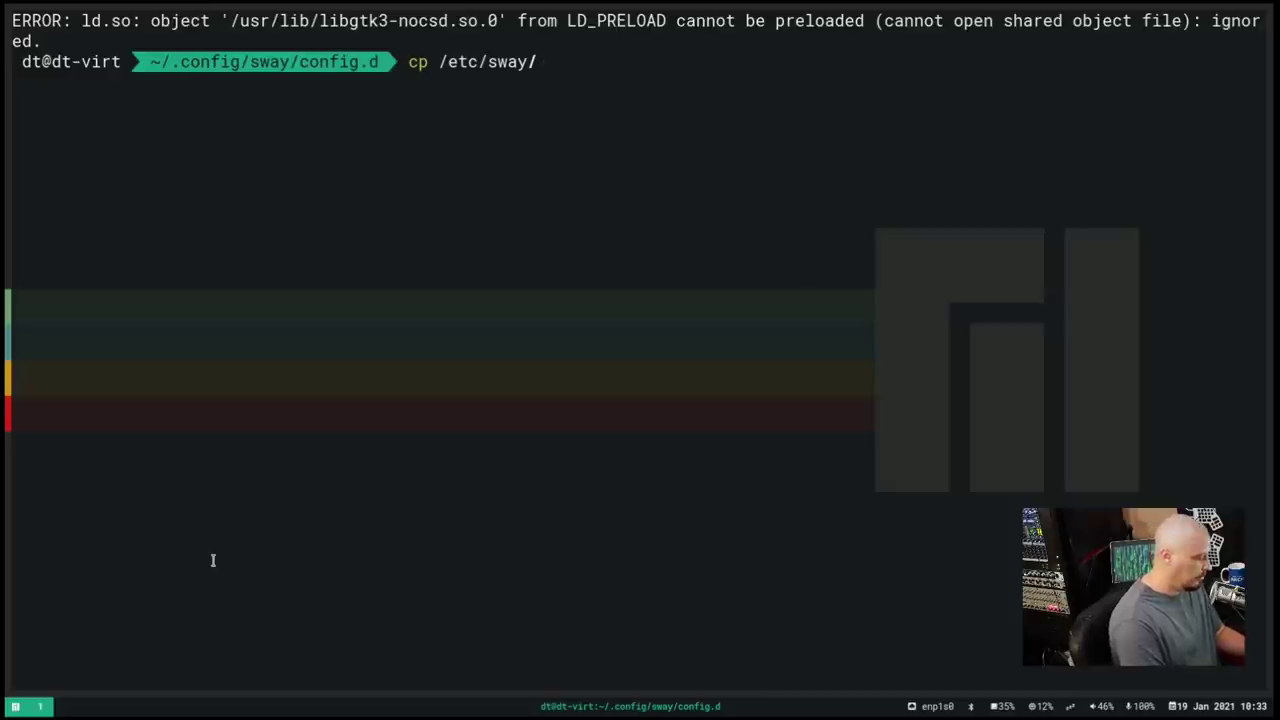
key(Tab)
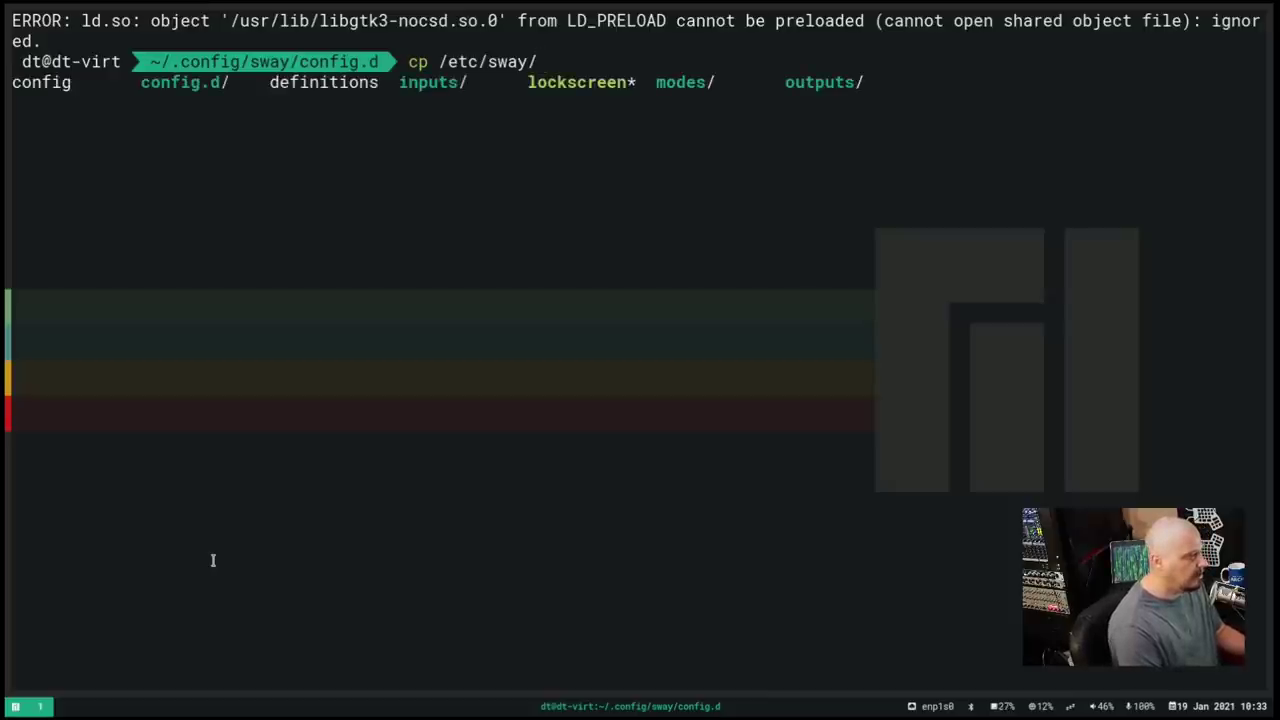
text(config)
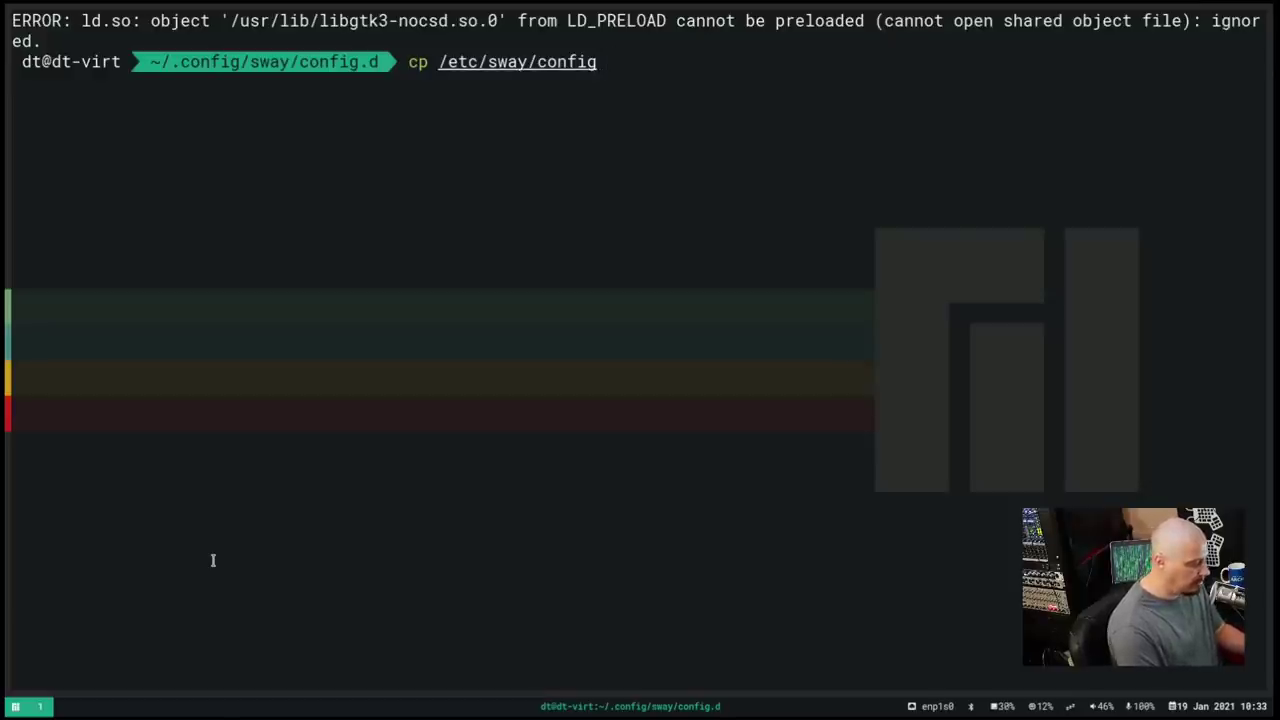
text( ~/.config)
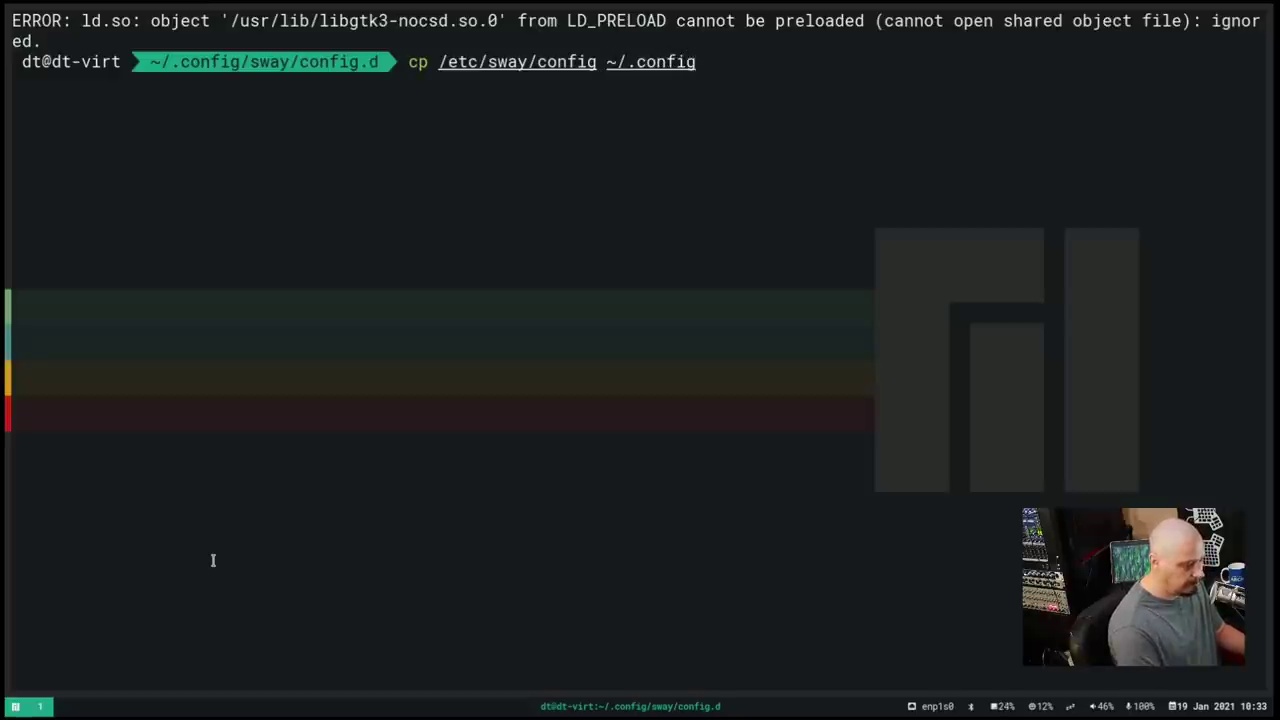
text(/sway/con)
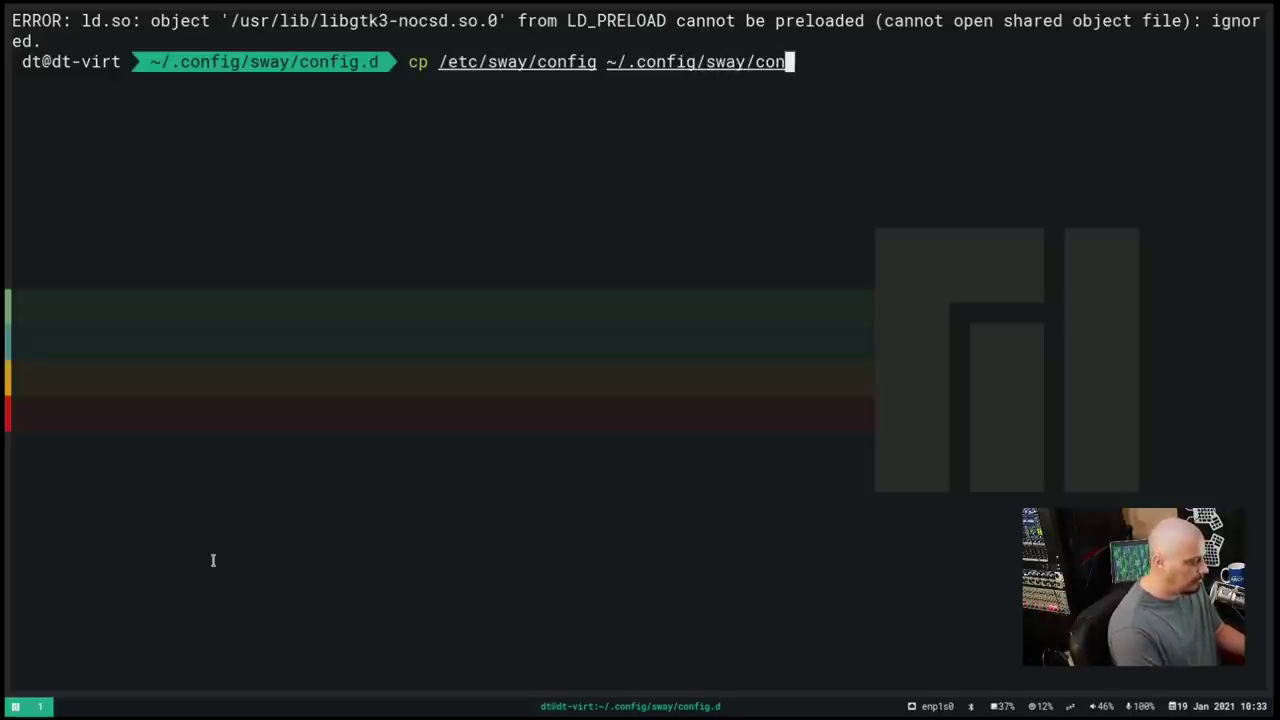
text(fig)
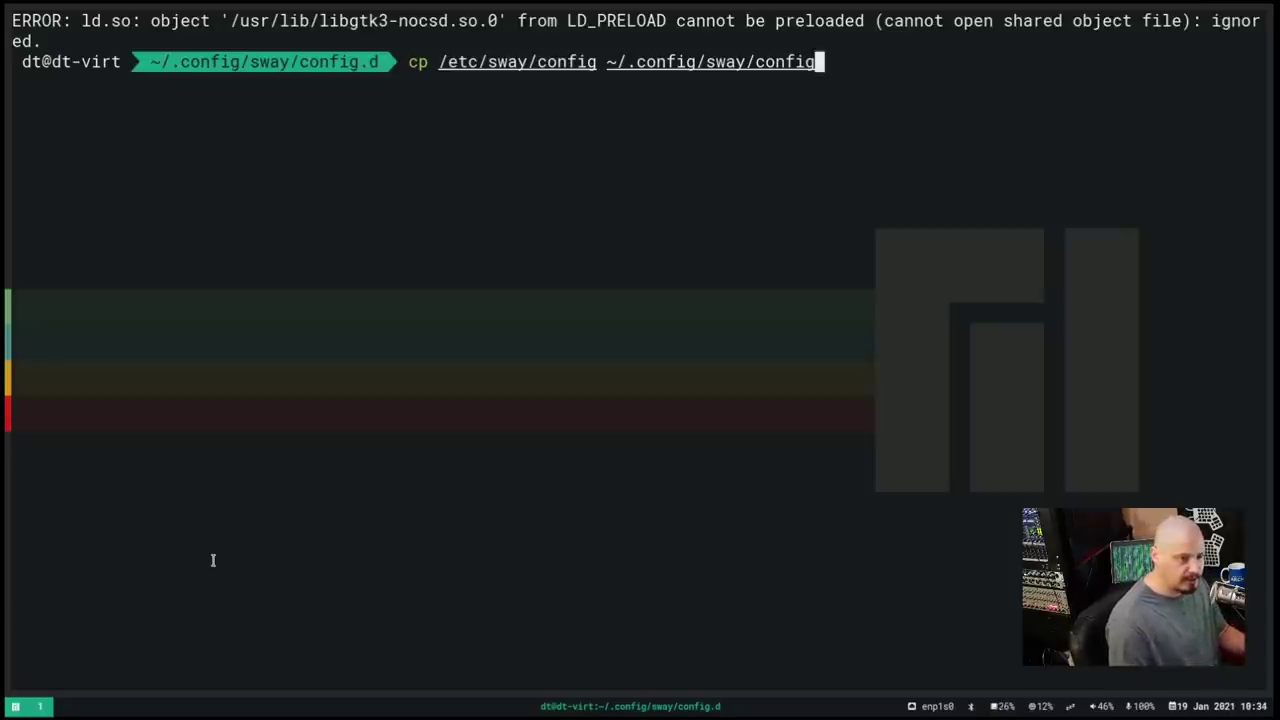
key(Return)
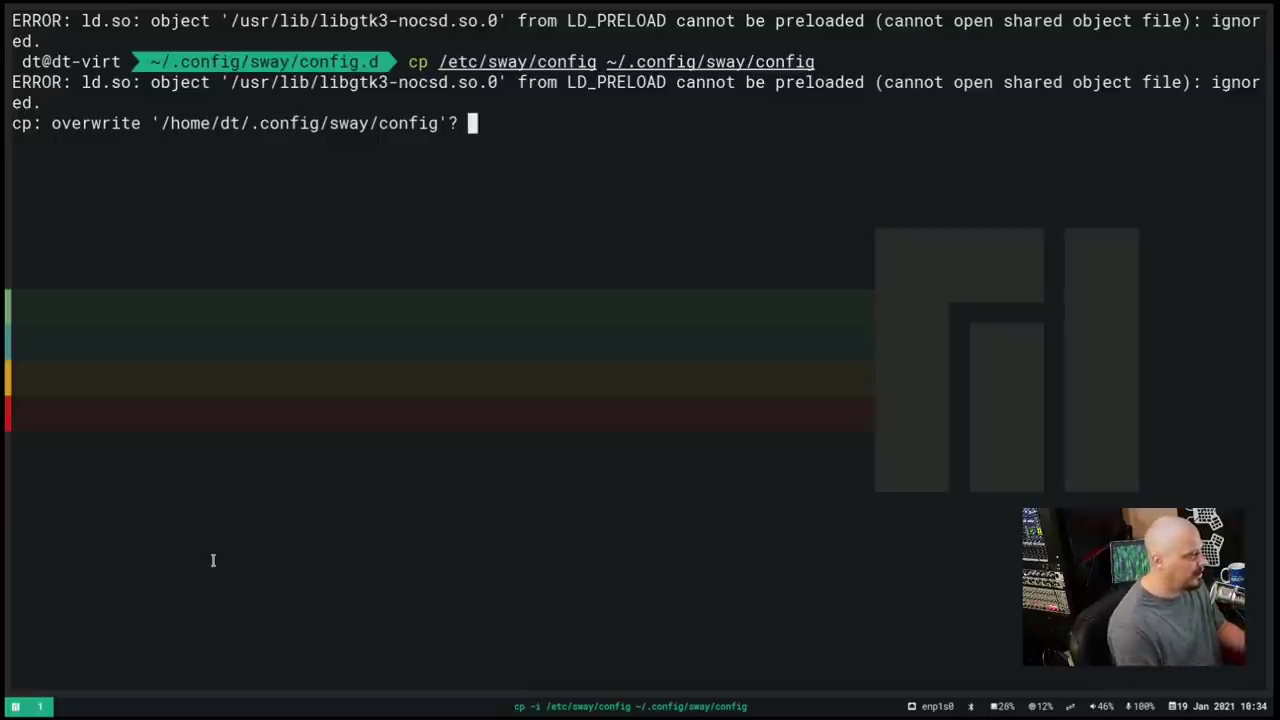
text(yes)
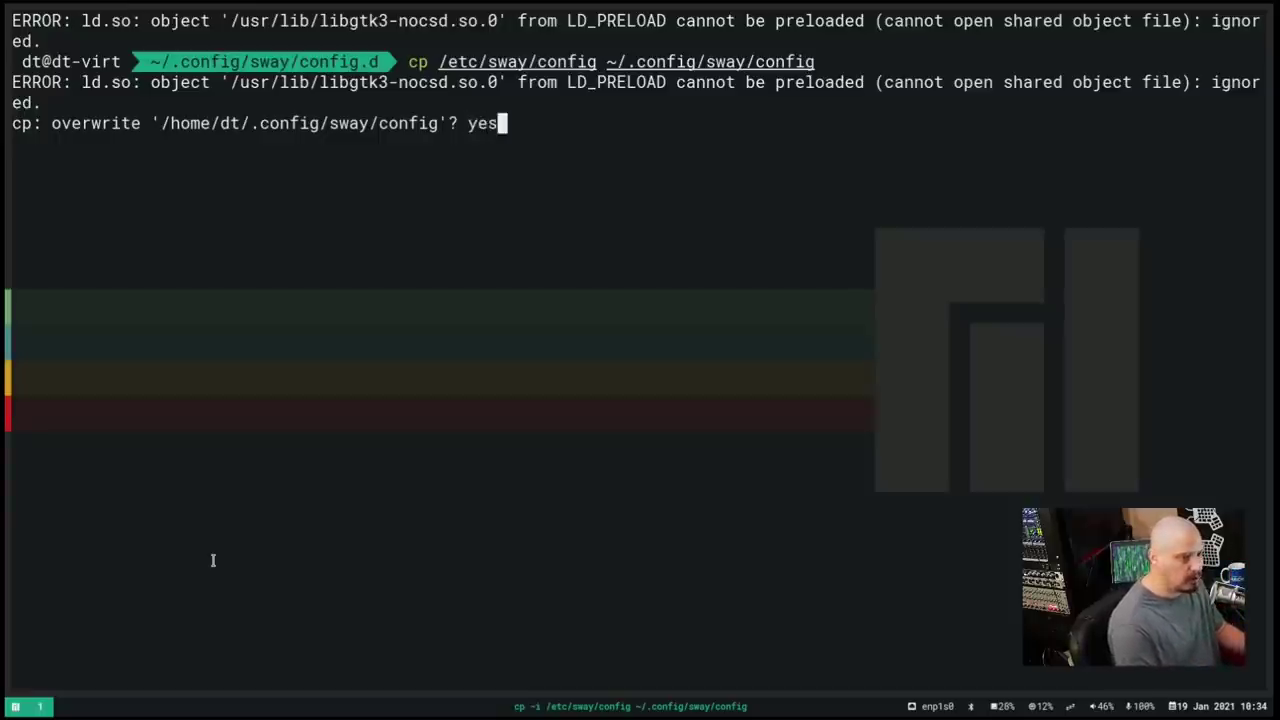
key(Return)
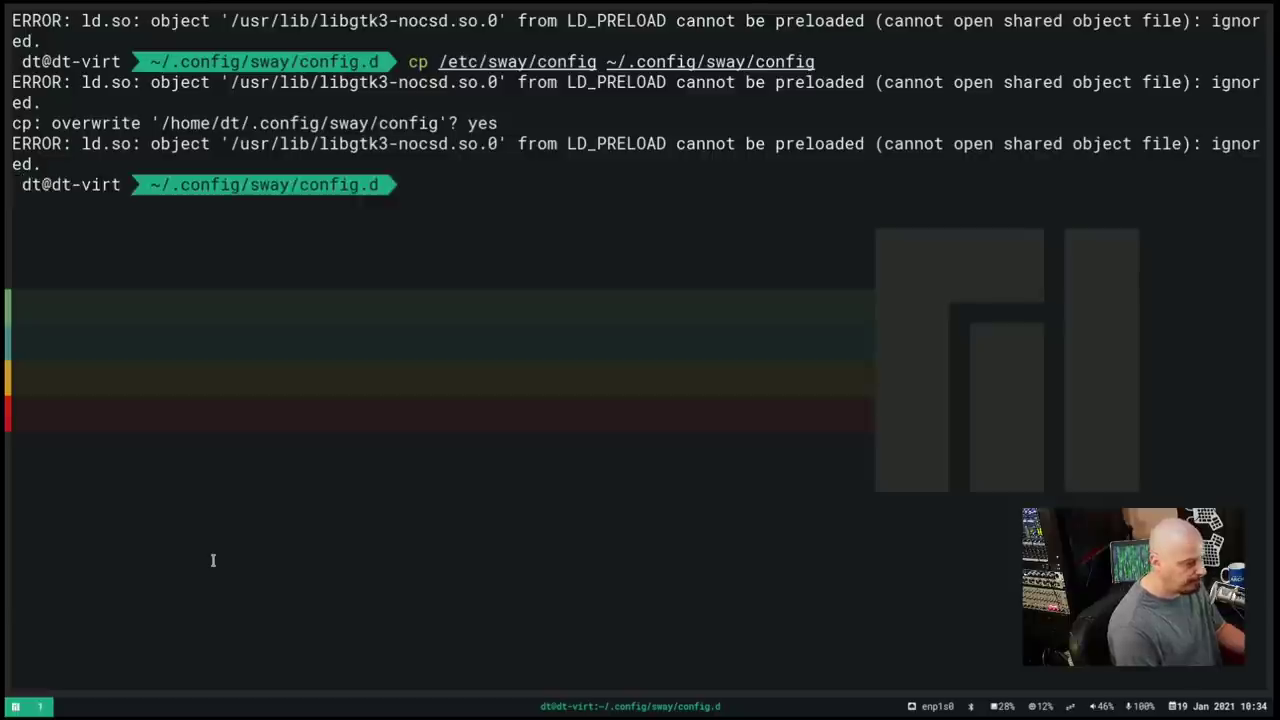
Go up to ~/.config/sway and open config in vim
text(cd ..)
key(Return)
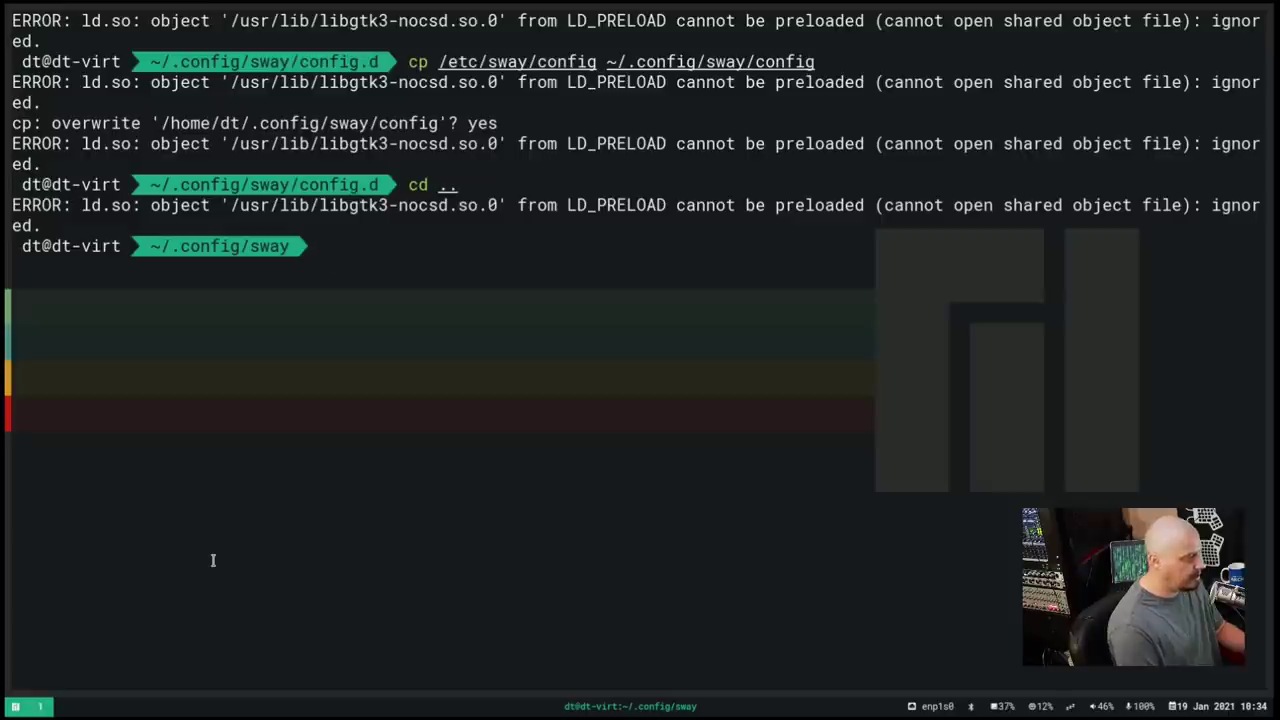
text(vim c)
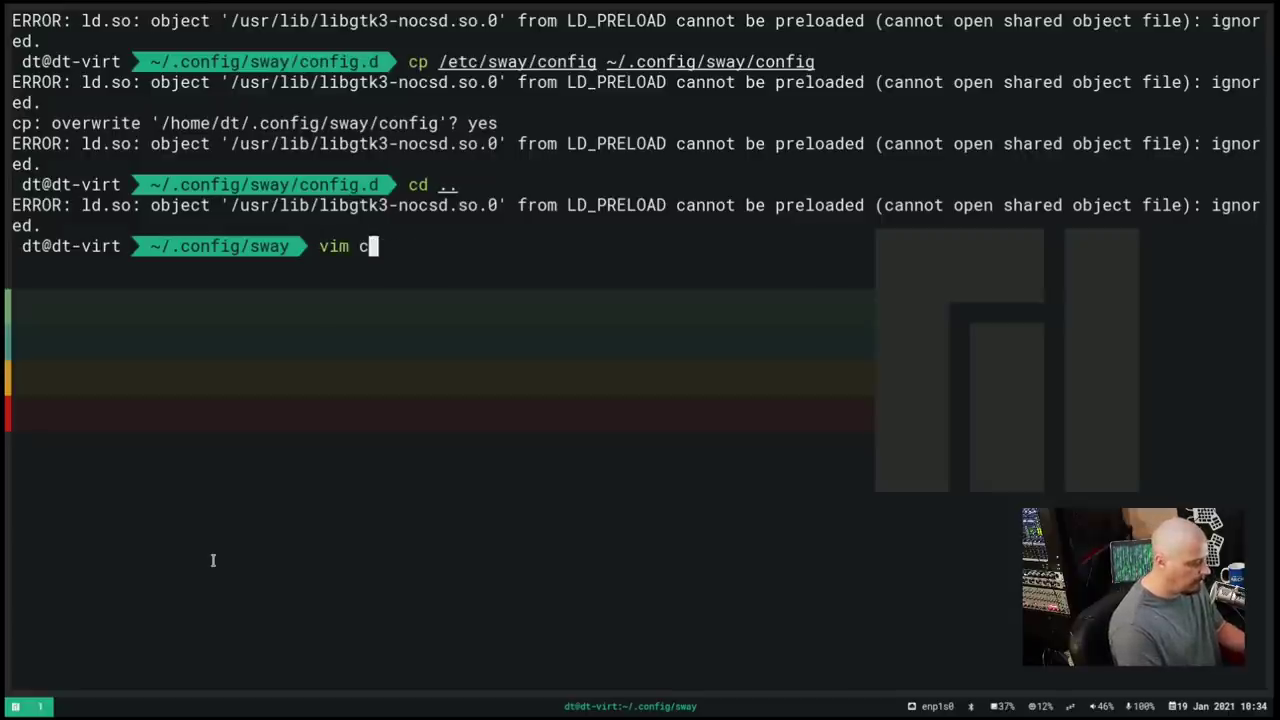
text(onfig)
key(Return)
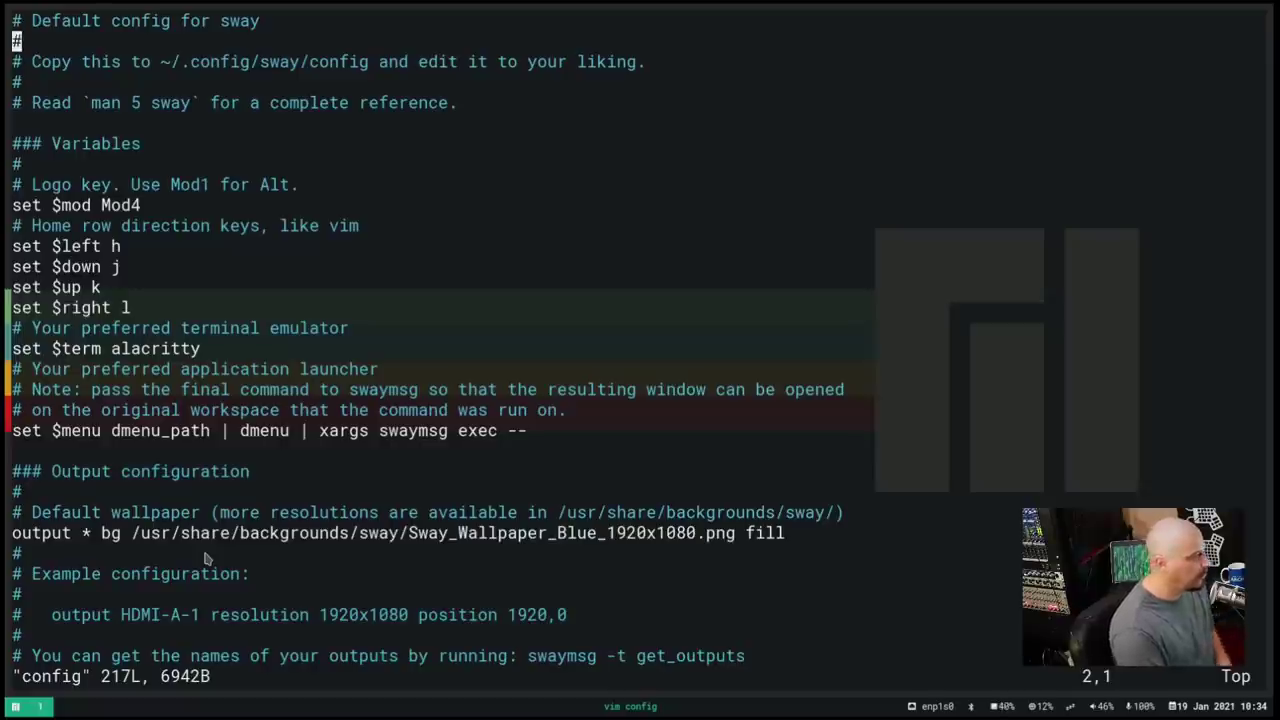
Read through the terminal and output settings, then open the launcher with Mod+d
key(j)
key(j)
key(j)
key(j)
key(j)
key(j)
key(j)
key(j)
key(j)
key(j)
key(j)
key(j)
key(j)
key(j)
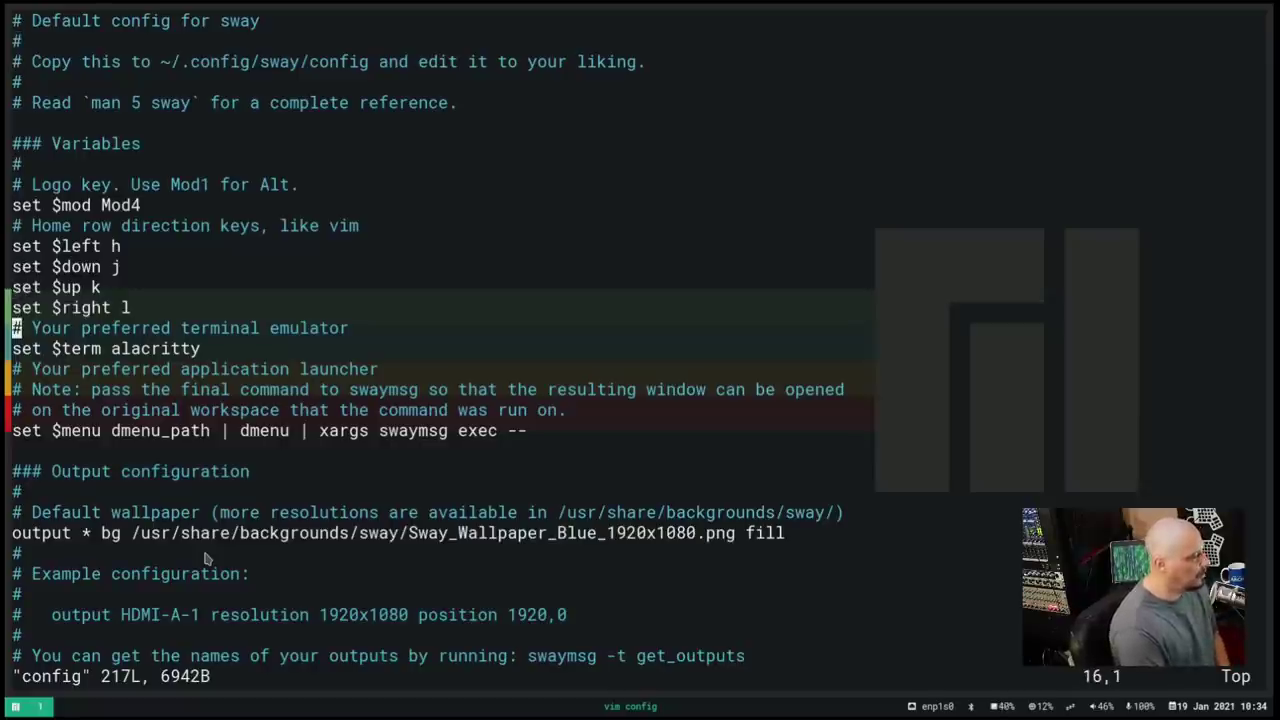
key(l)
key(l)
key(l)
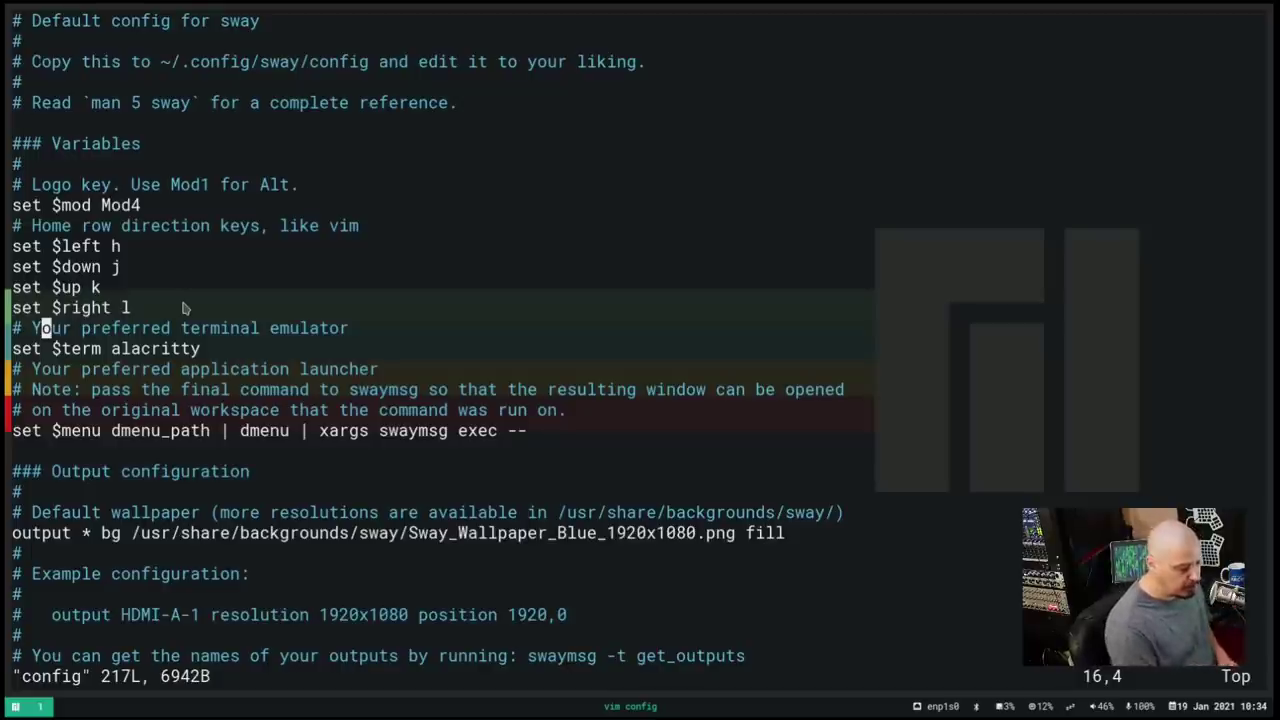
key(j)
key(j)
key(k)
key(k)
key(j)
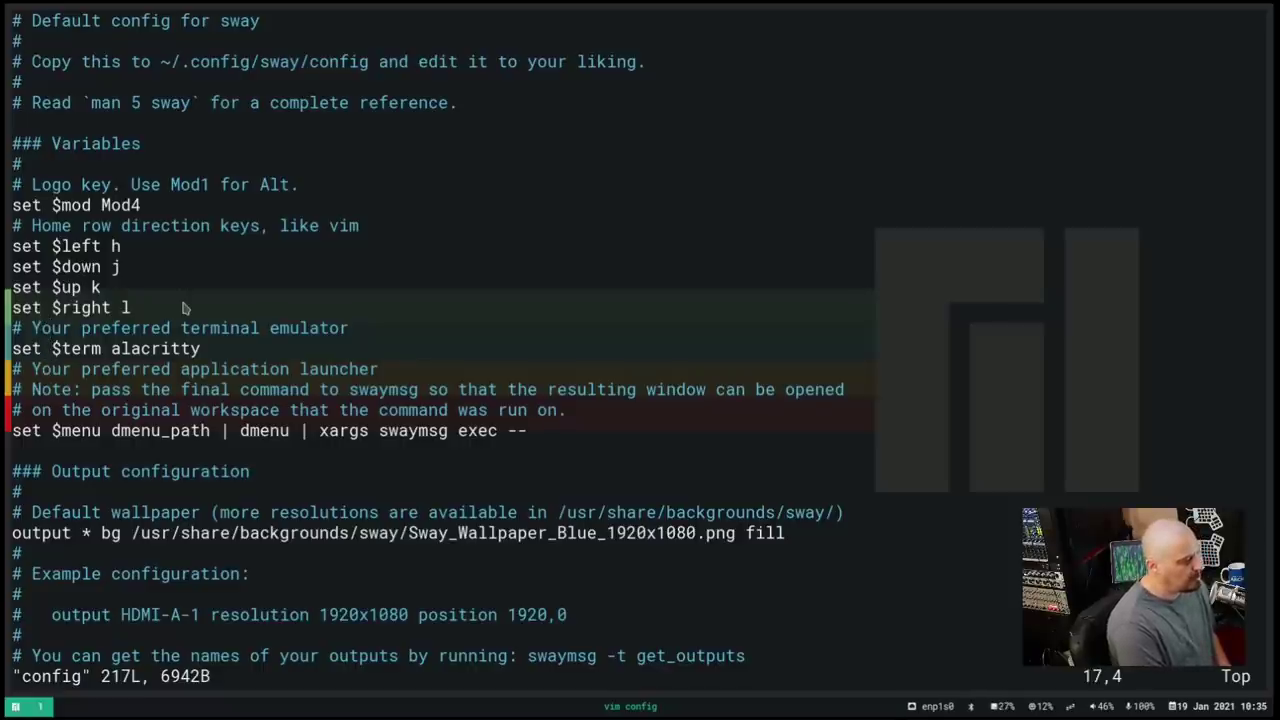
key(j)
key(j)
key(j)
key(j)
key(j)
key(j)
key(j)
key(j)
key(j)
key(j)
key(j)
key(j)
key(j)
key(j)
key(j)
key(j)
key(j)
key(j)
key(j)
key(j)
key(j)
key(j)
key(j)
key(j)
key(j)
key(j)
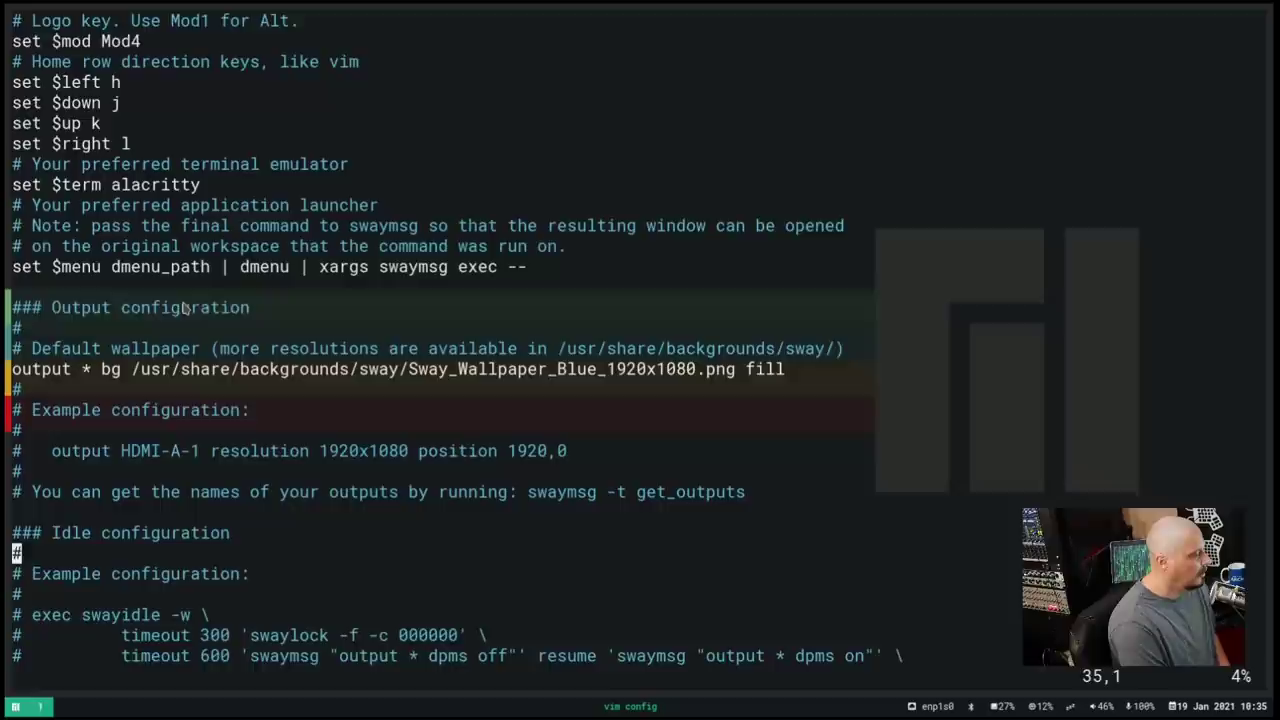
key(j)
key(j)
key(j)
key(j)
key(j)
key(j)
key(j)
key(j)
key(j)
key(j)
key(j)
key(j)
key(j)
key(j)
key(j)
key(j)
key(j)
key(j)
key(j)
key(j)
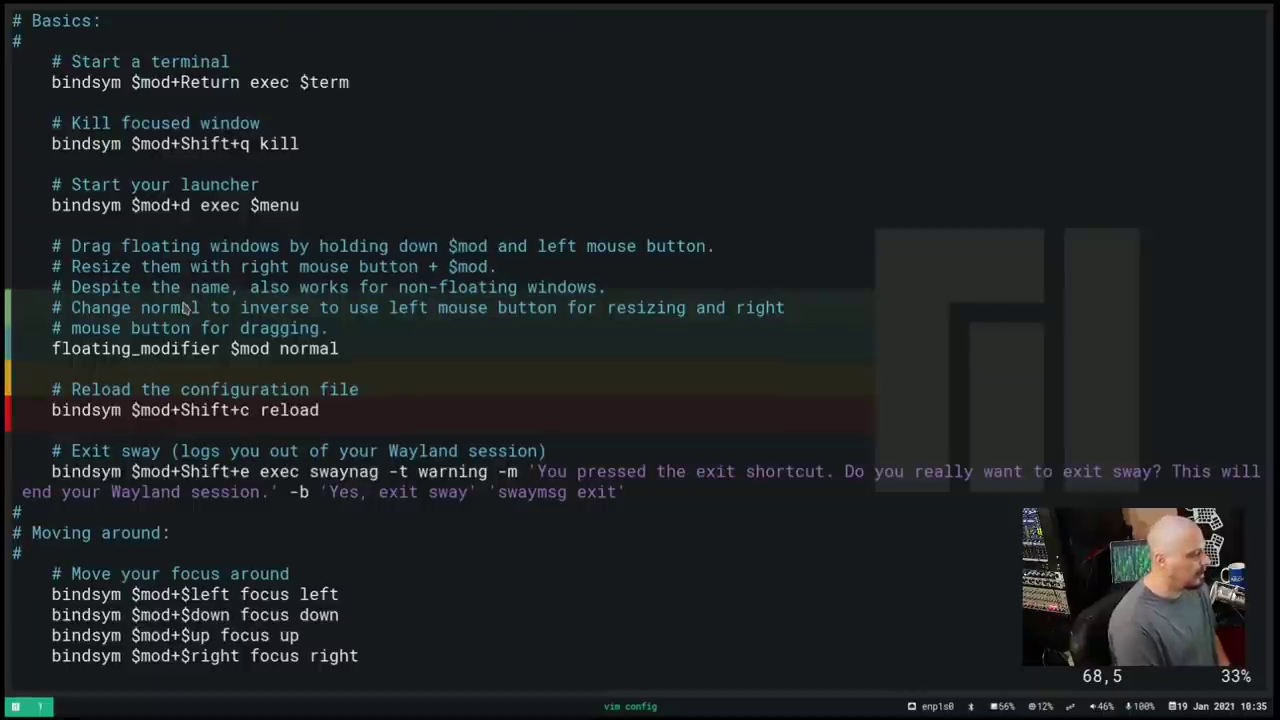
key(j)
key(j)
key(j)
key(j)
key(j)
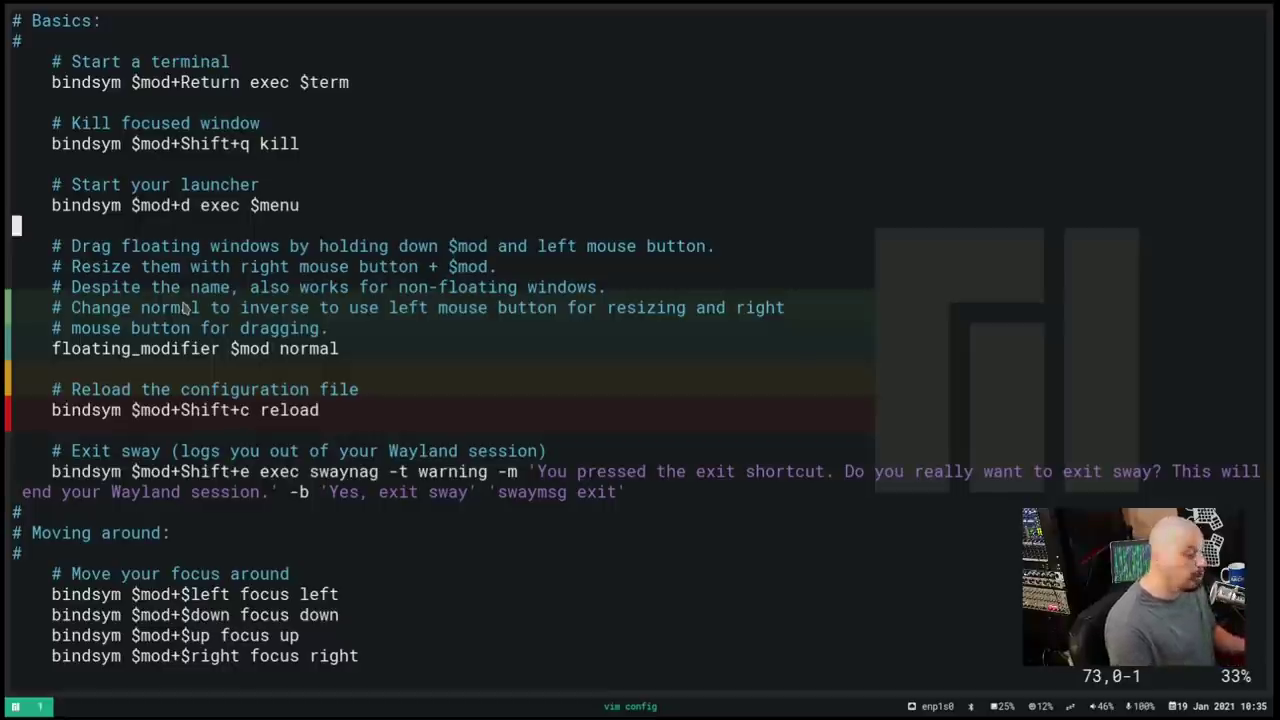
key(super+d)
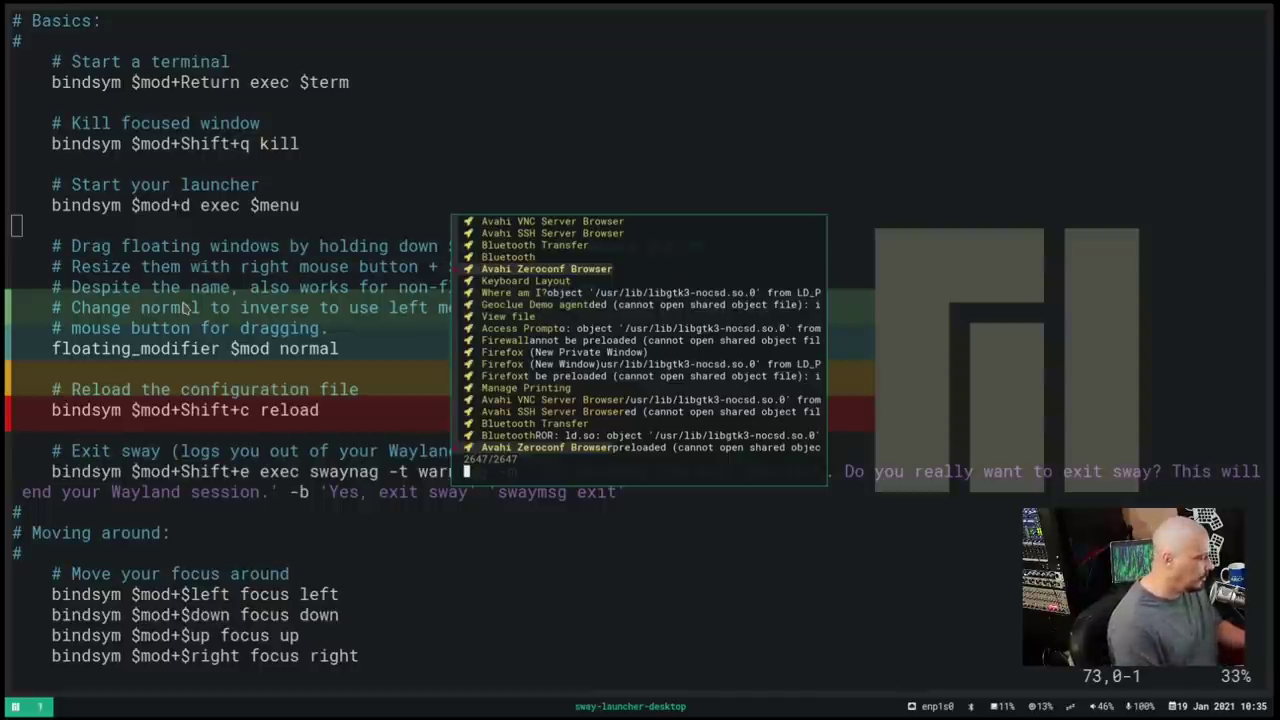
Close the sway-launcher-desktop popup with Escape
key(Escape)
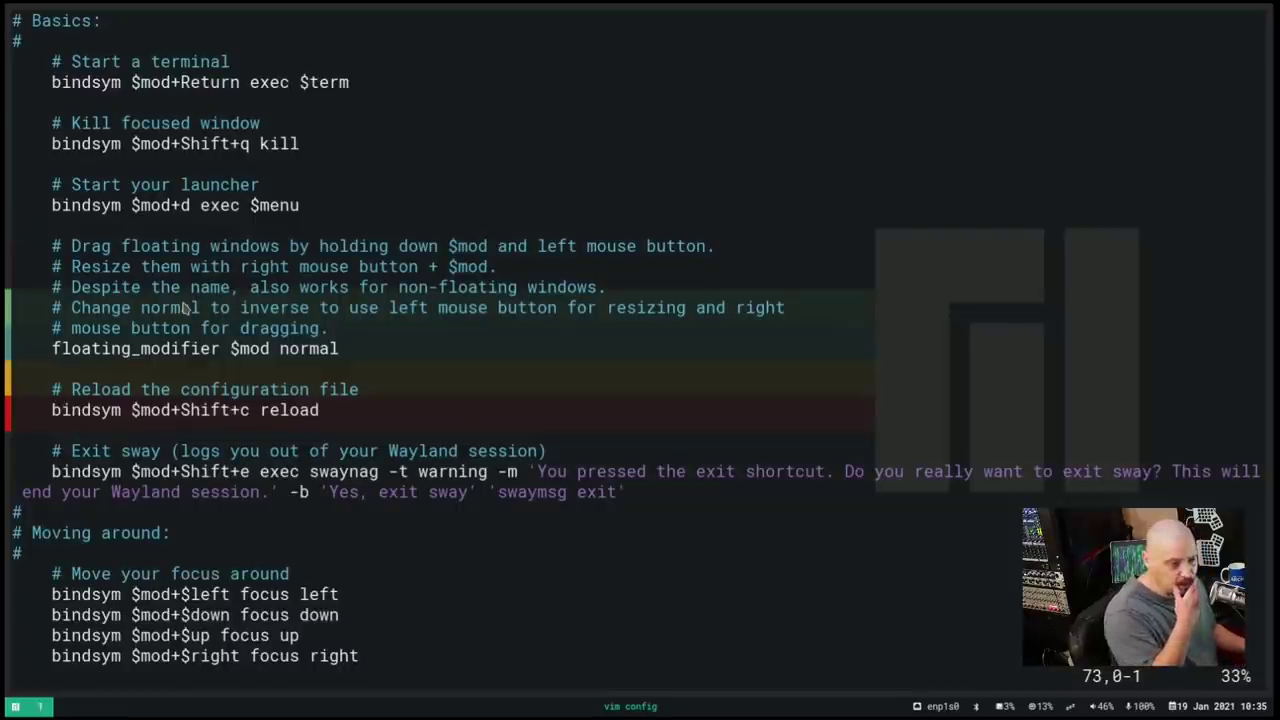
Open a second terminal, enlarge its font with Ctrl+=, and clear it
key(super+Return)
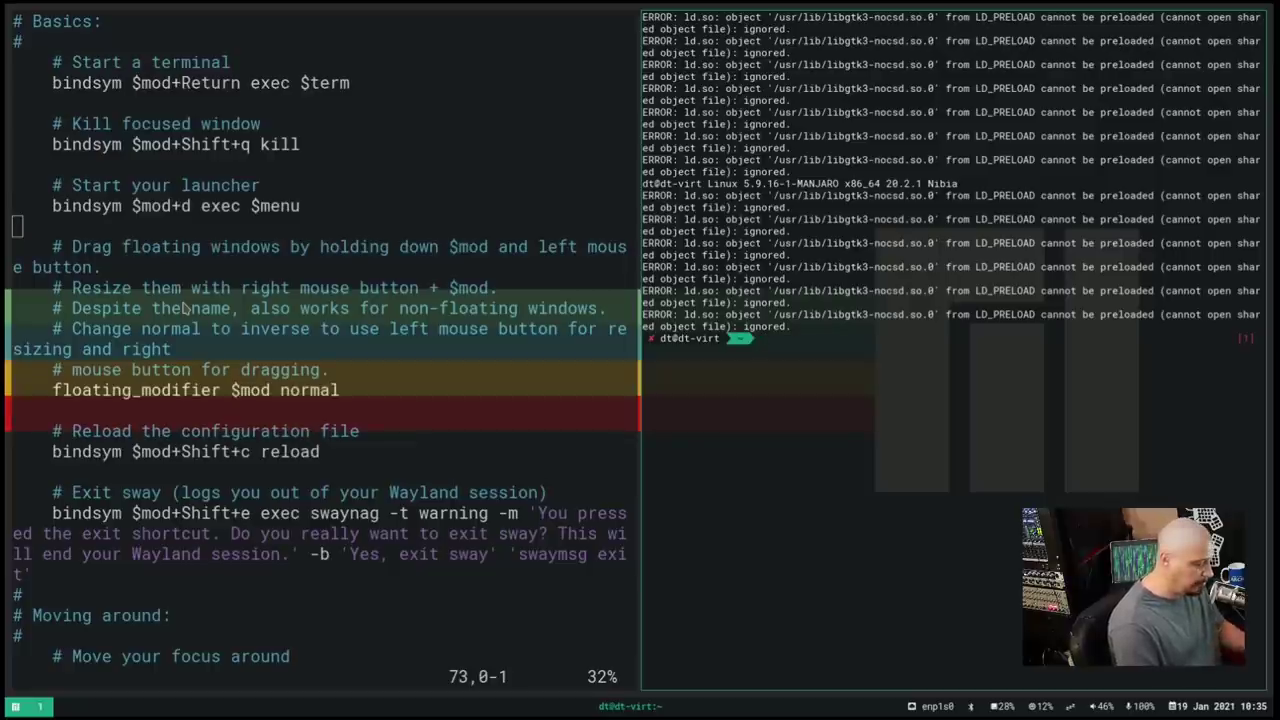
key(ctrl+equal)
key(ctrl+equal)
key(ctrl+equal)
key(ctrl+equal)
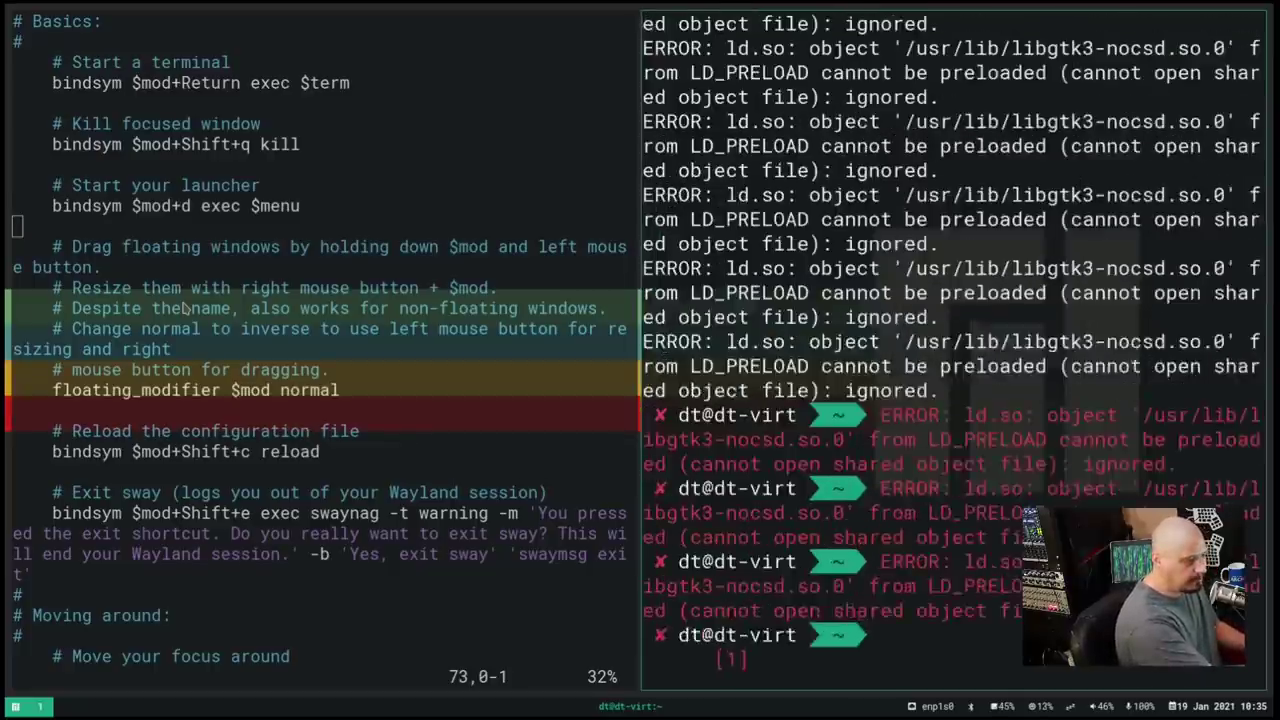
text(clear)
key(Return)
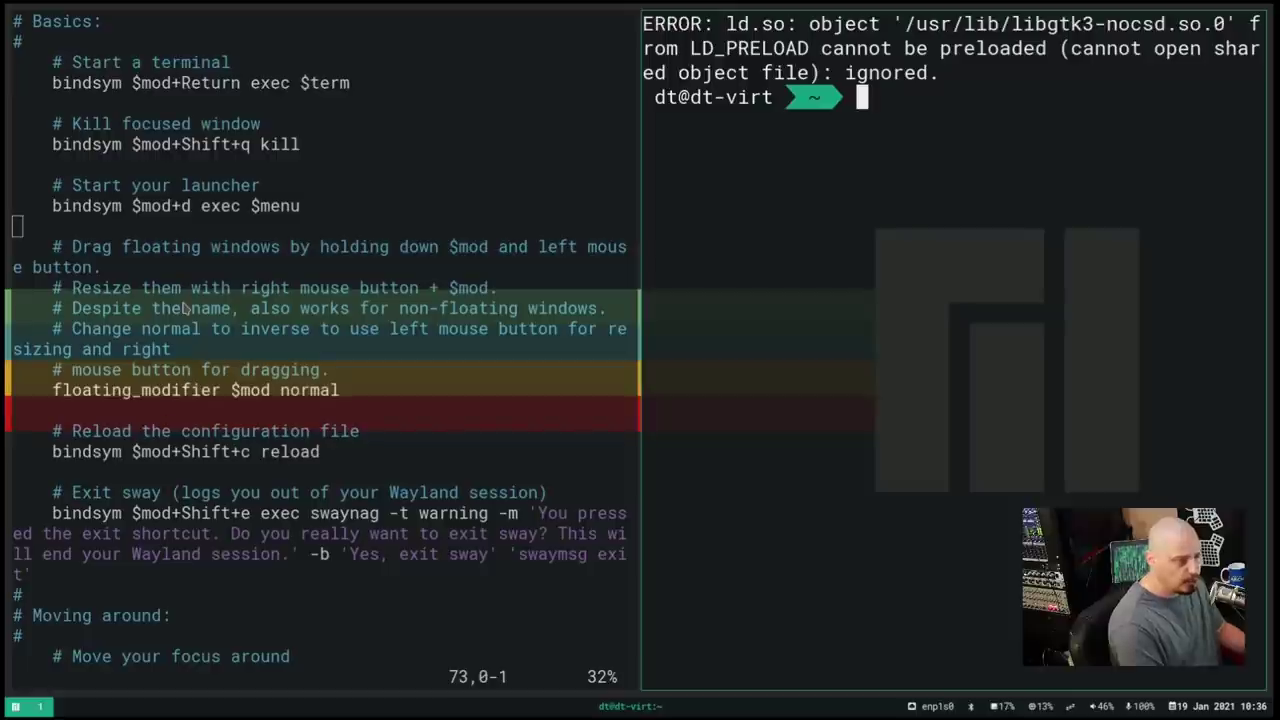
Run 'yay -S dmenu-distrotube-git', skipping diffs, entering the sudo password and confirming
text(yay -)
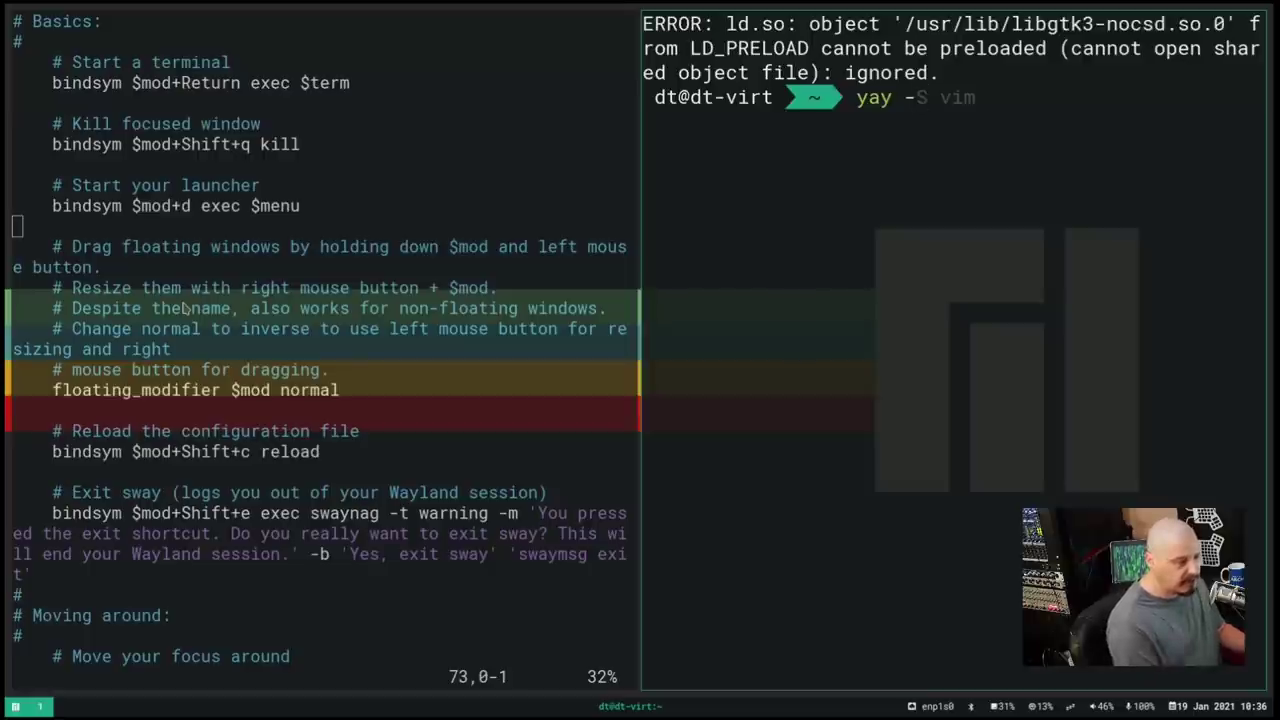
text(S )
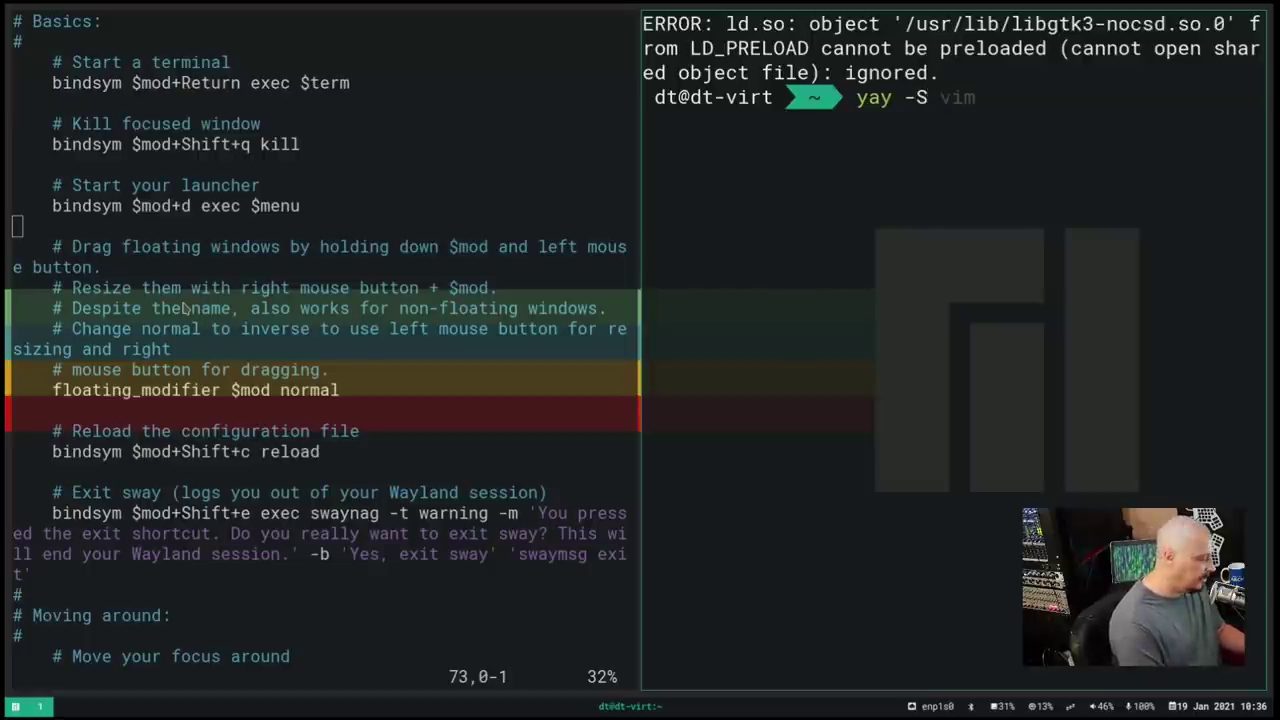
text(dmenu-dist)
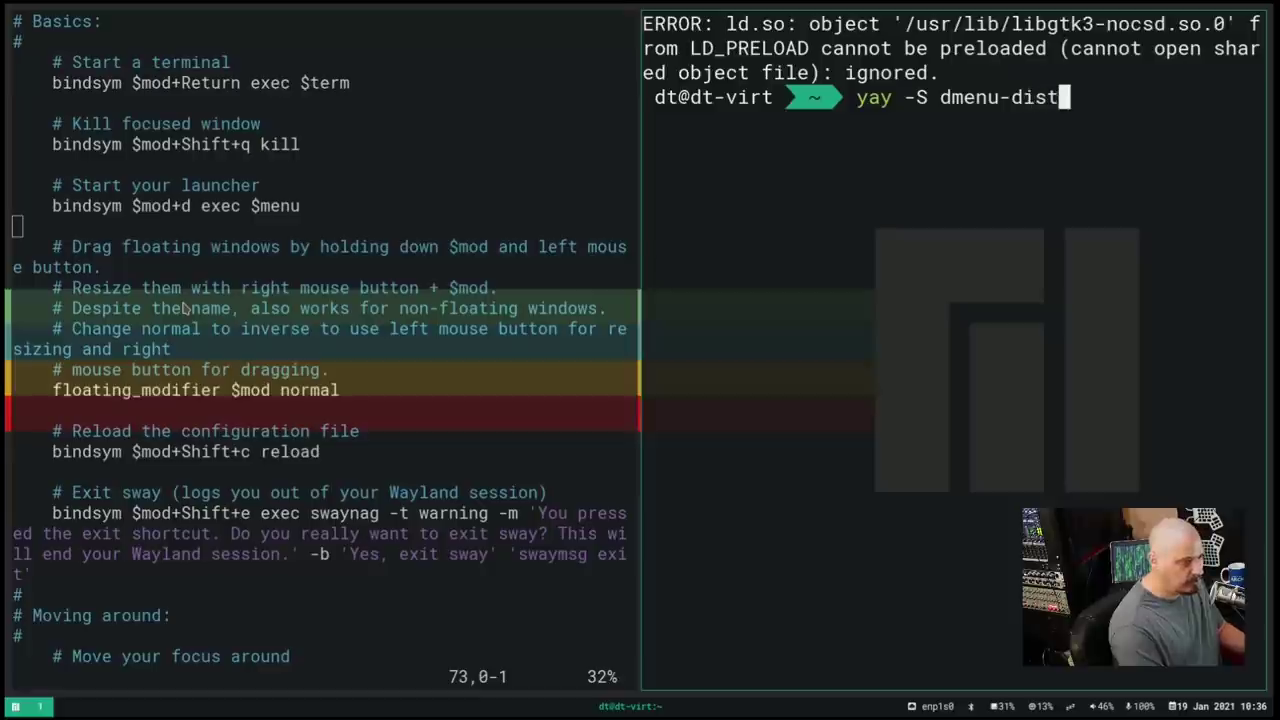
text(rotuub)
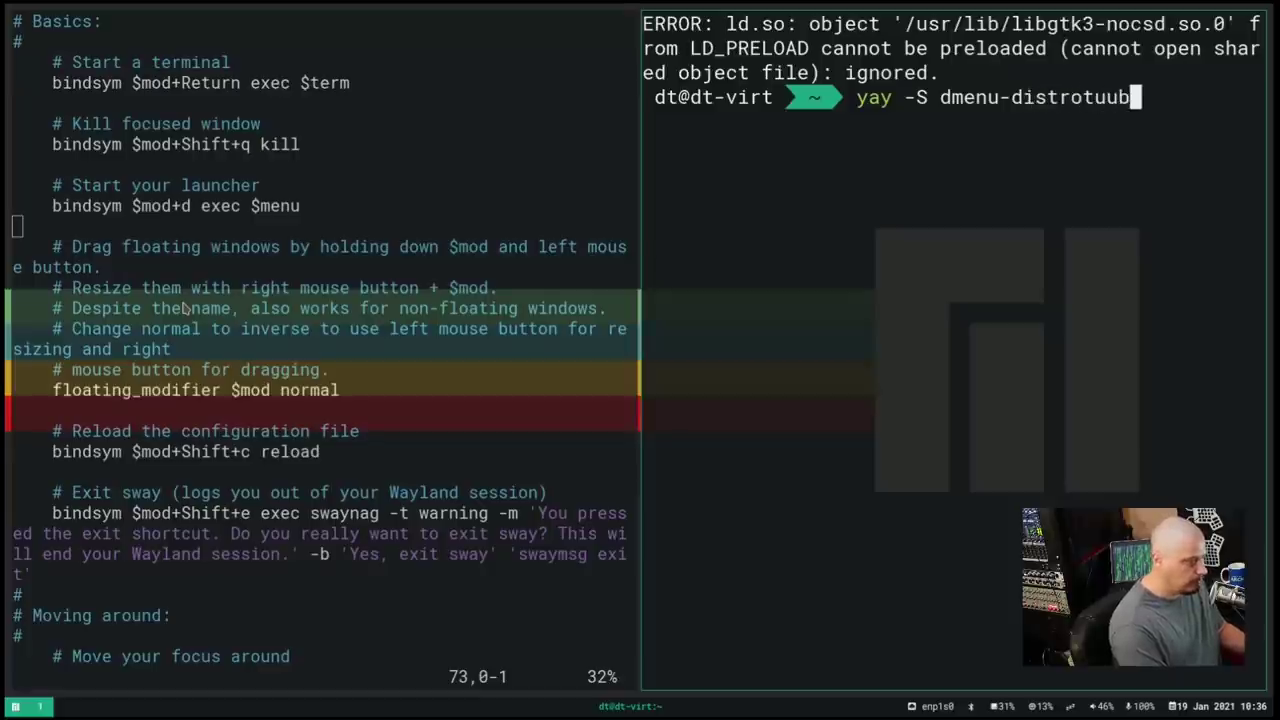
key(BackSpace)
key(BackSpace)
text(be-gi)
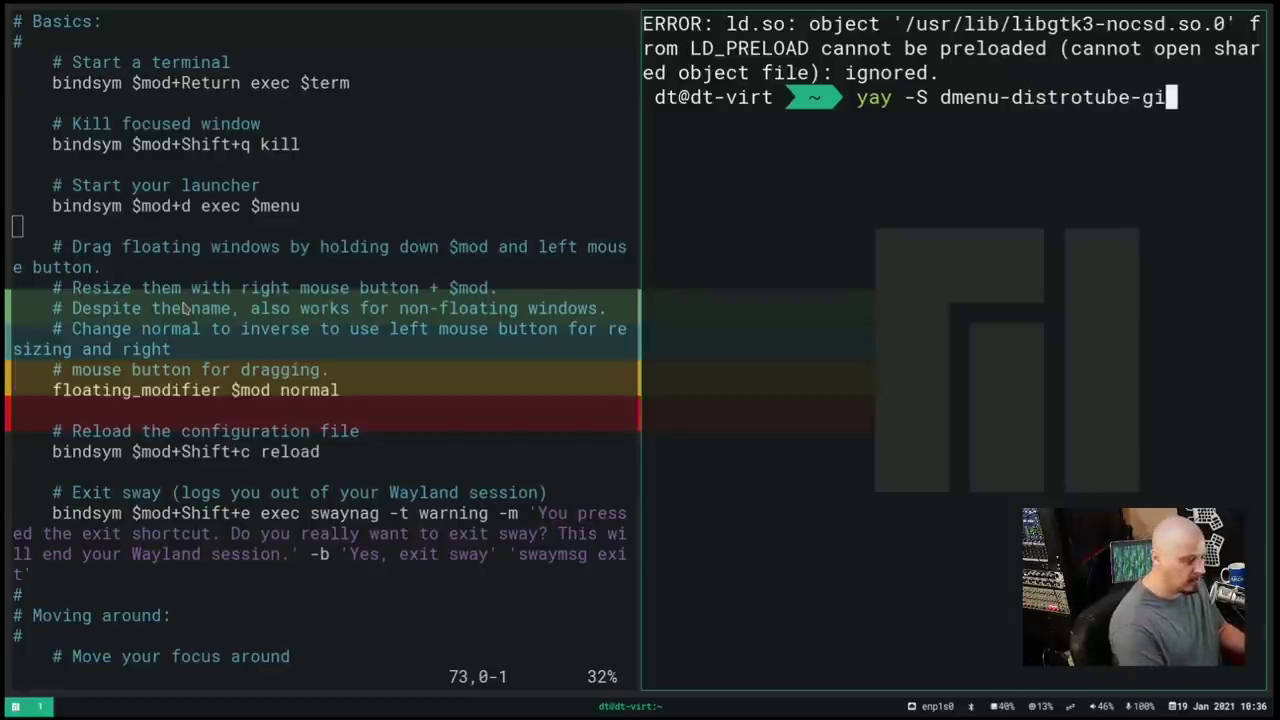
text(t)
key(Return)
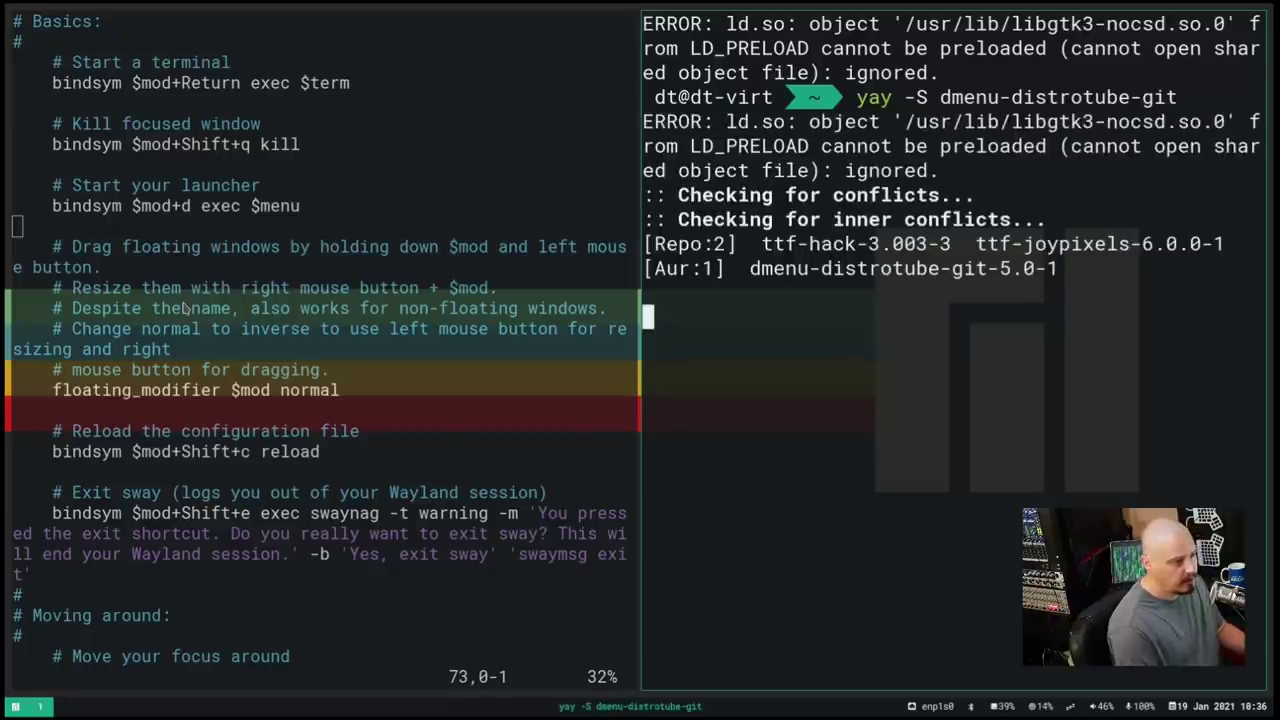
key(Return)
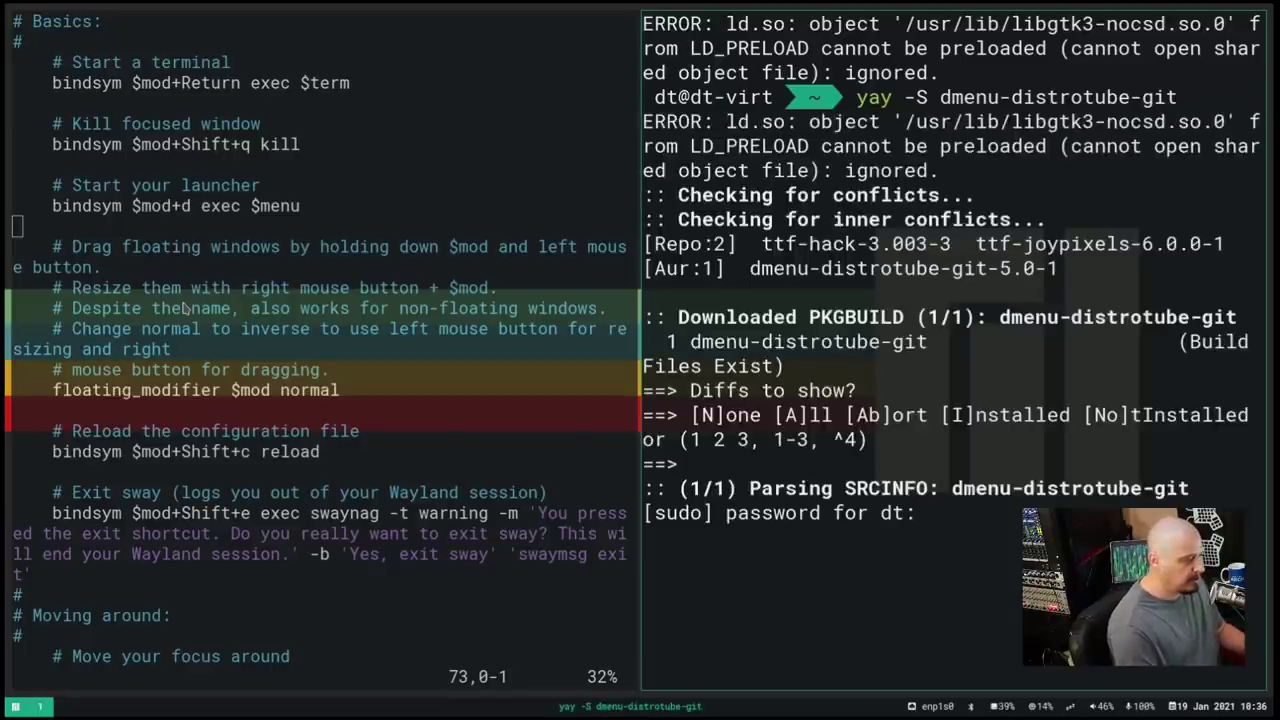
key(Return)
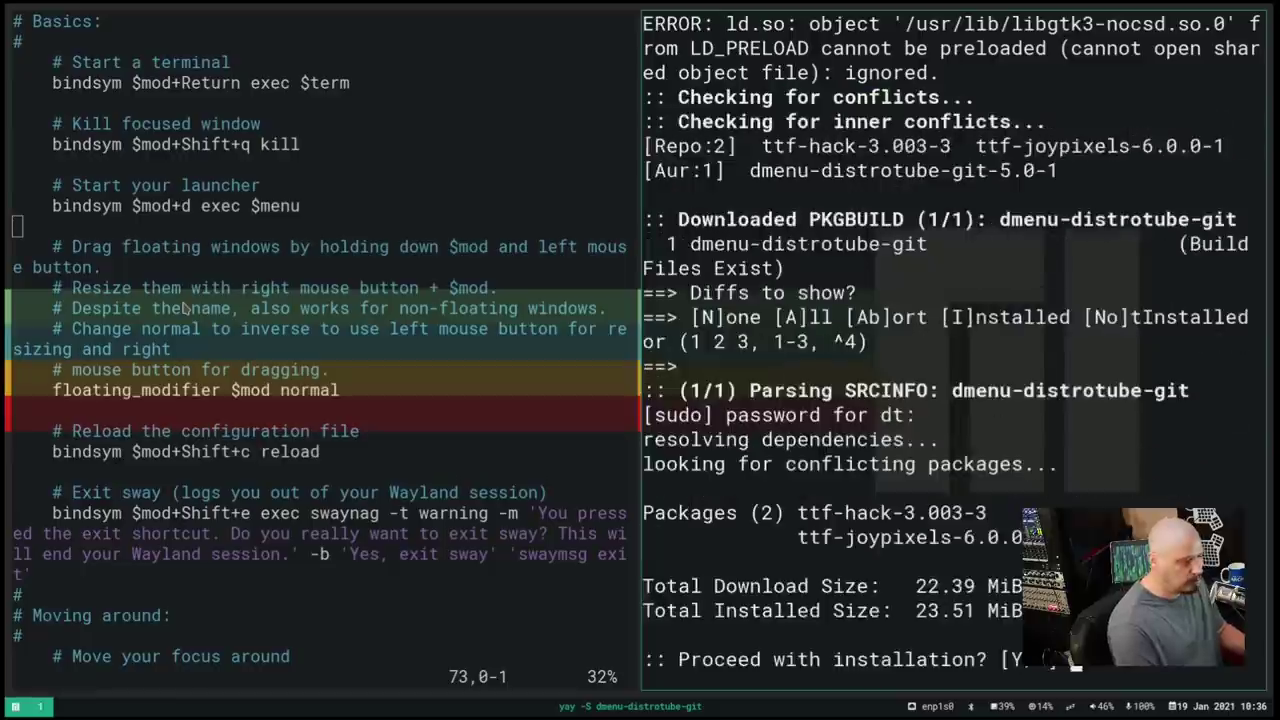
key(Return)
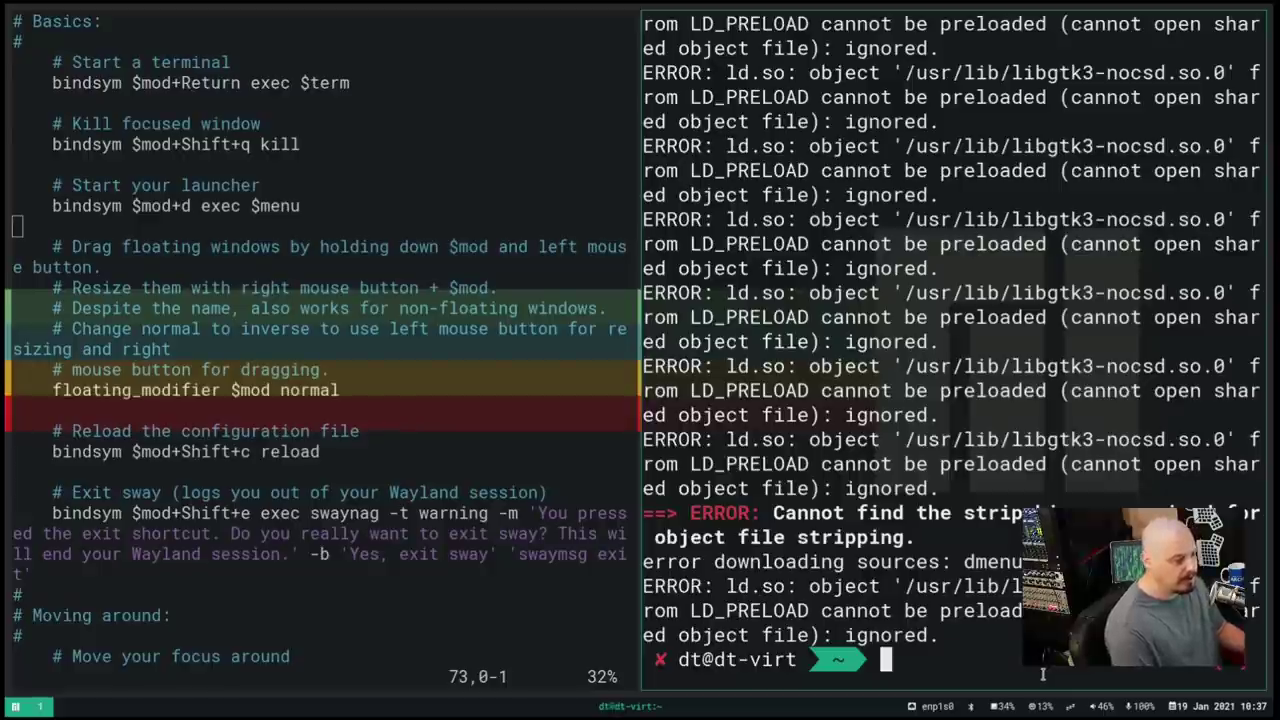
Clear the terminal, run bare git to check it's installed, then clear again
text(clear)
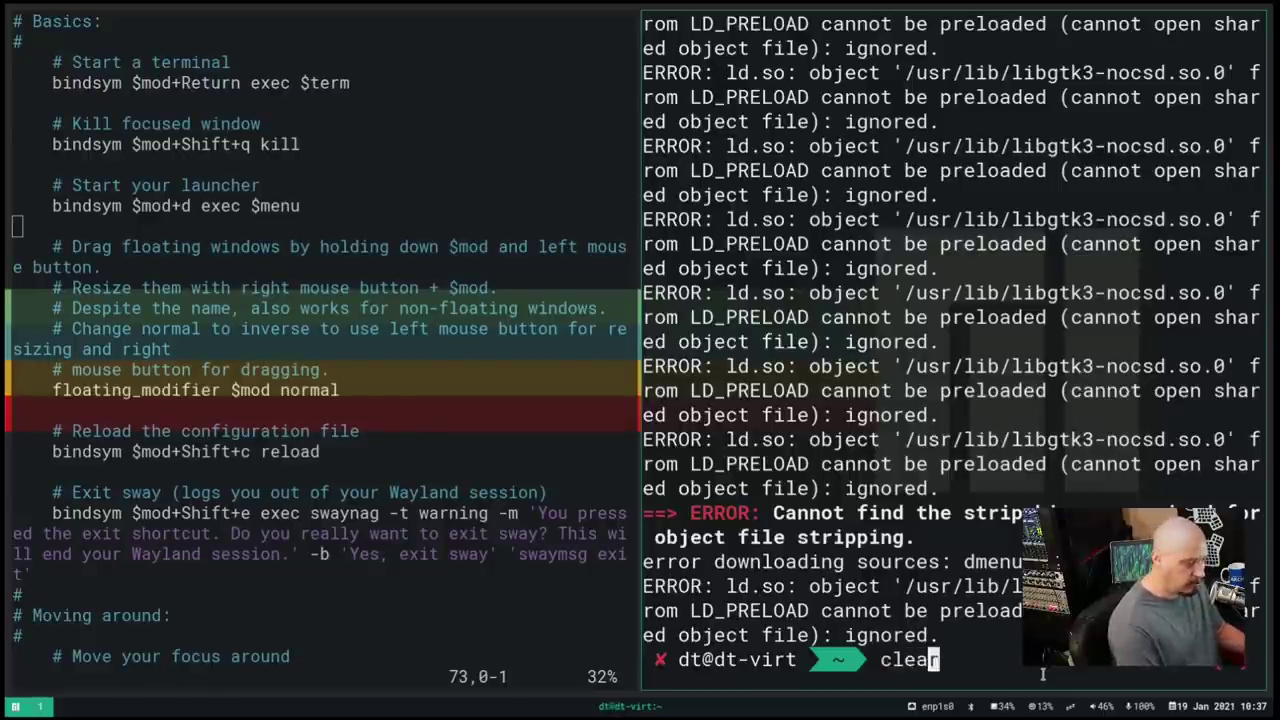
key(Return)
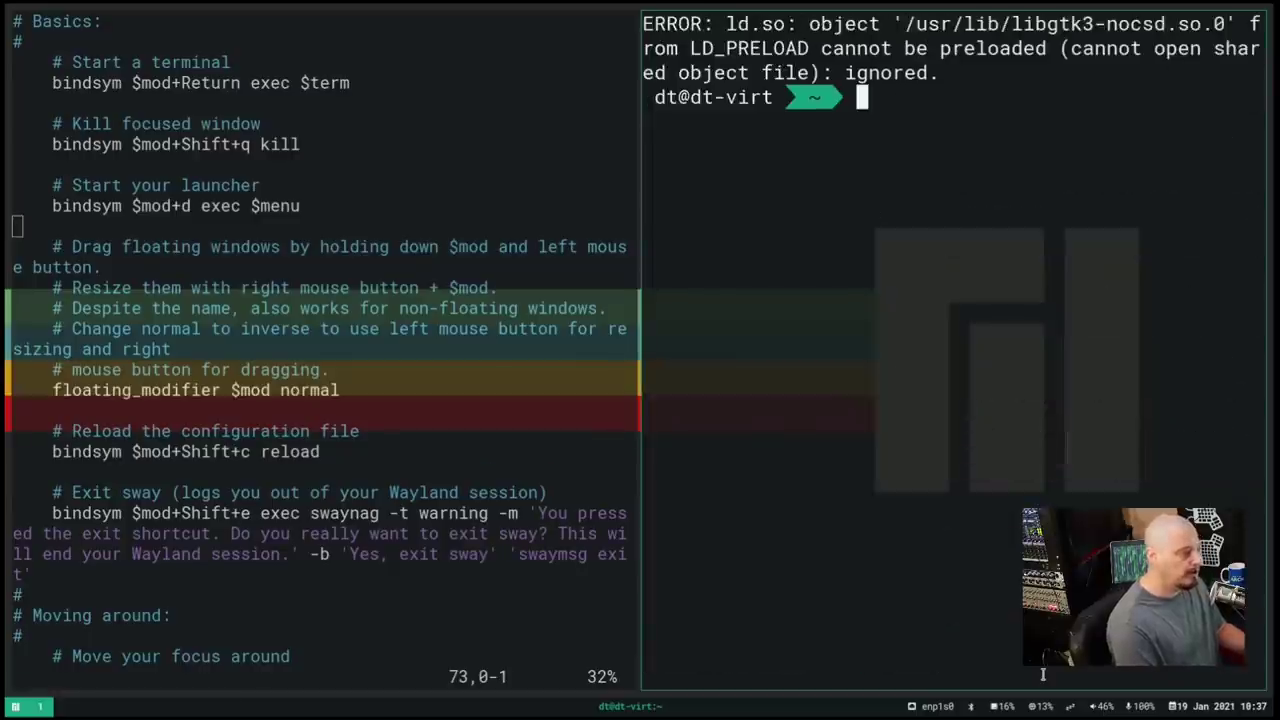
text(git)
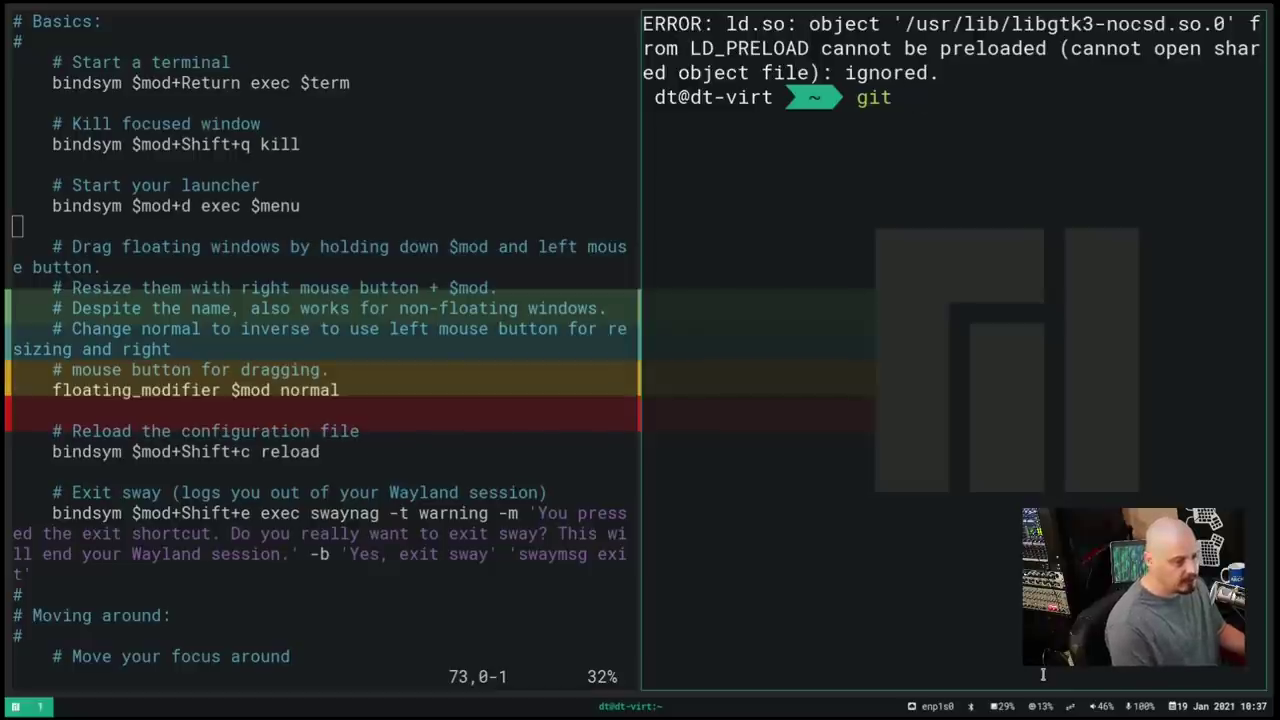
key(Return)
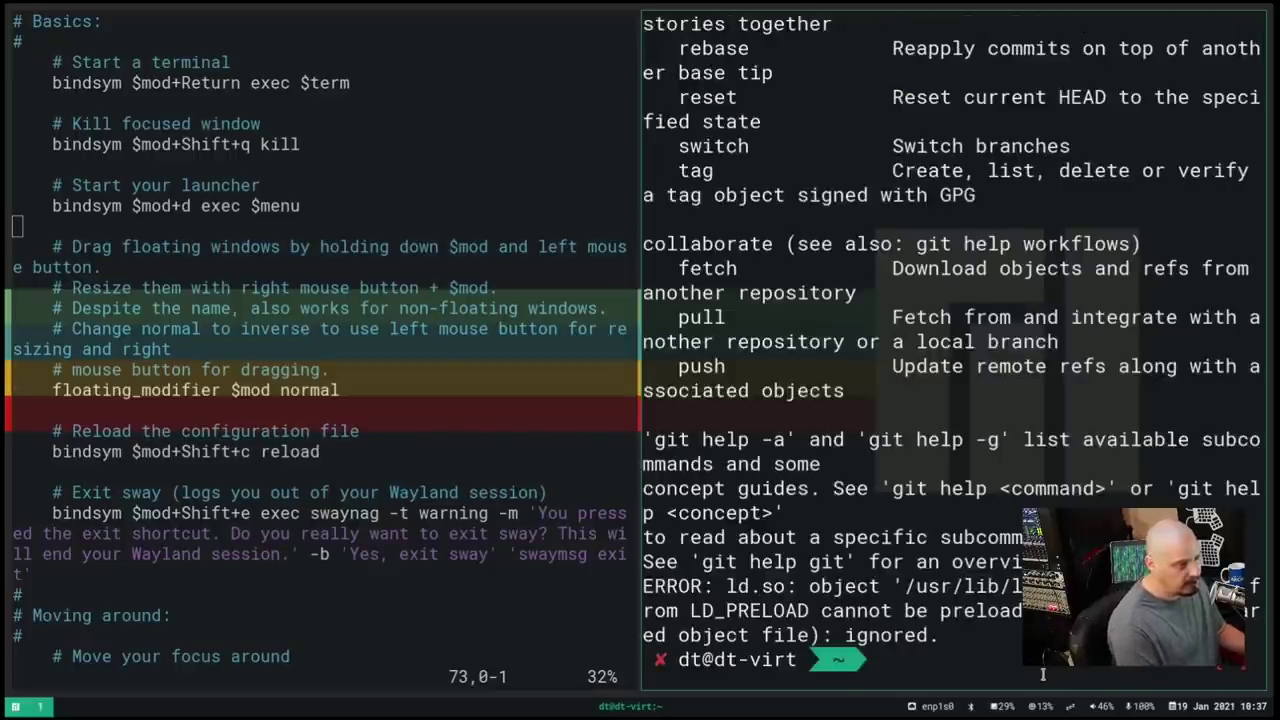
text(cle)
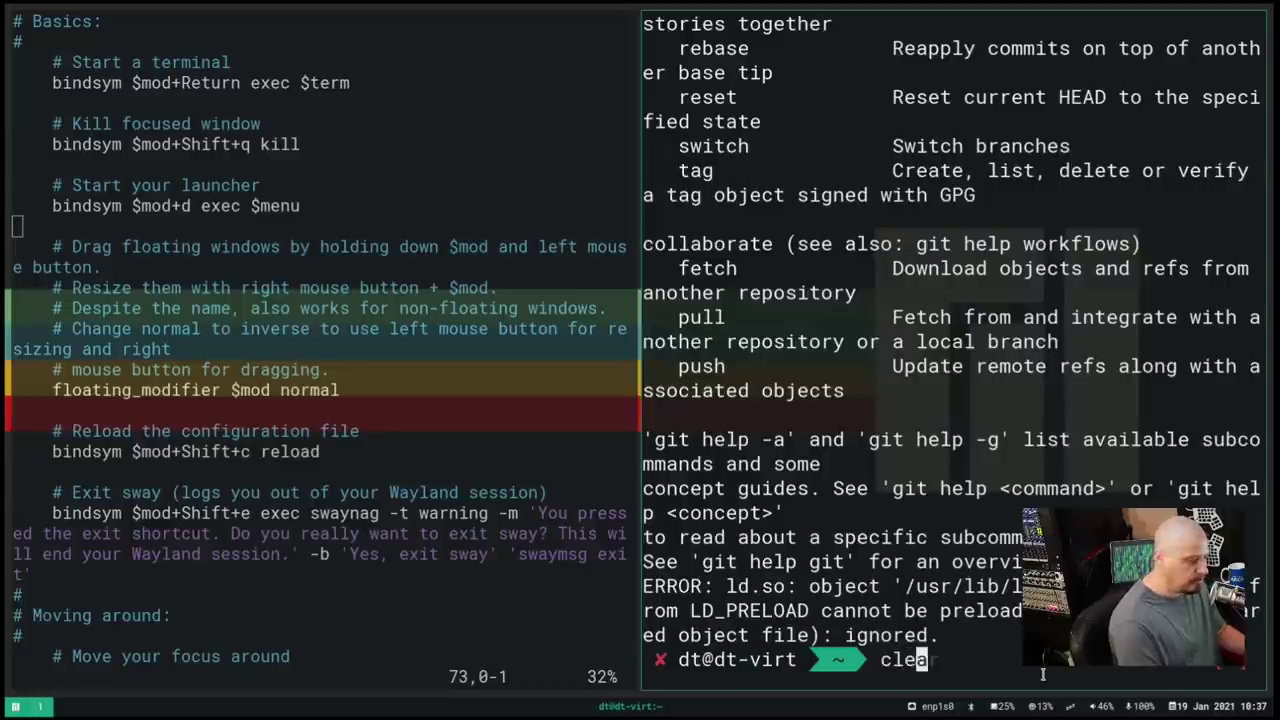
text(ar)
key(Return)
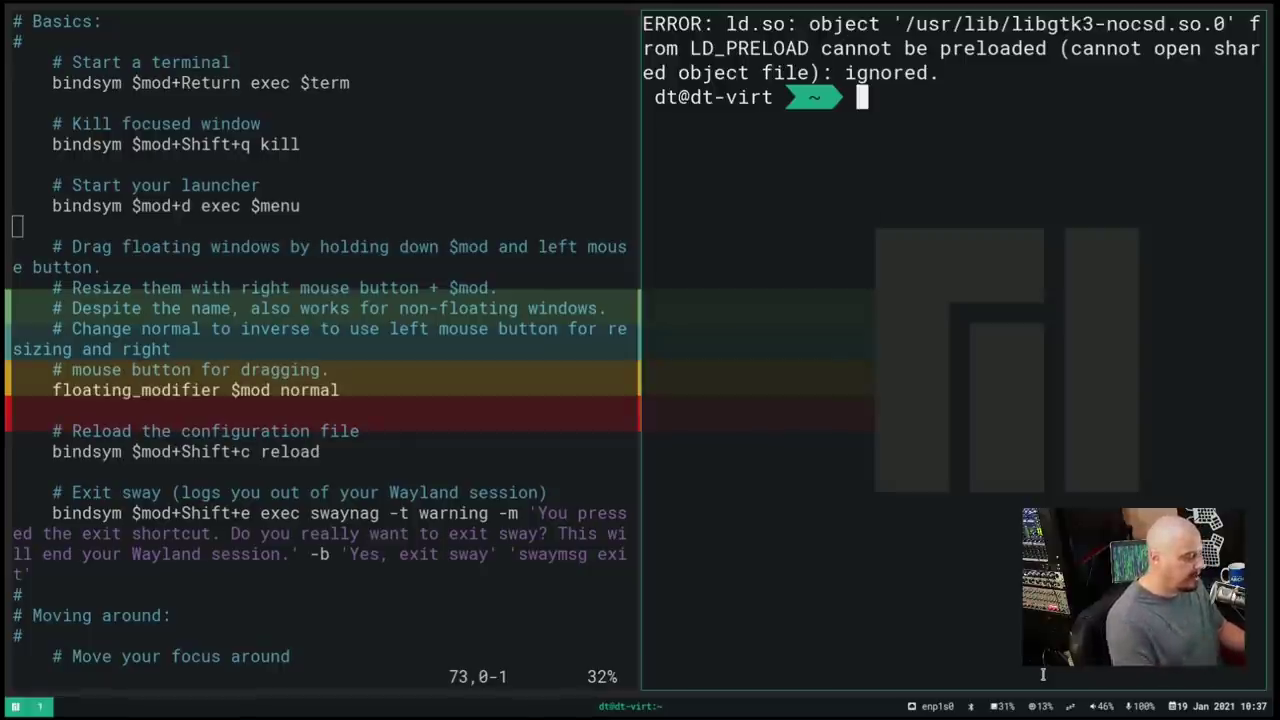
Install dmenu with sudo pacman -S dmenu, then run dmenu_run to show its launcher bar
text(sudo)
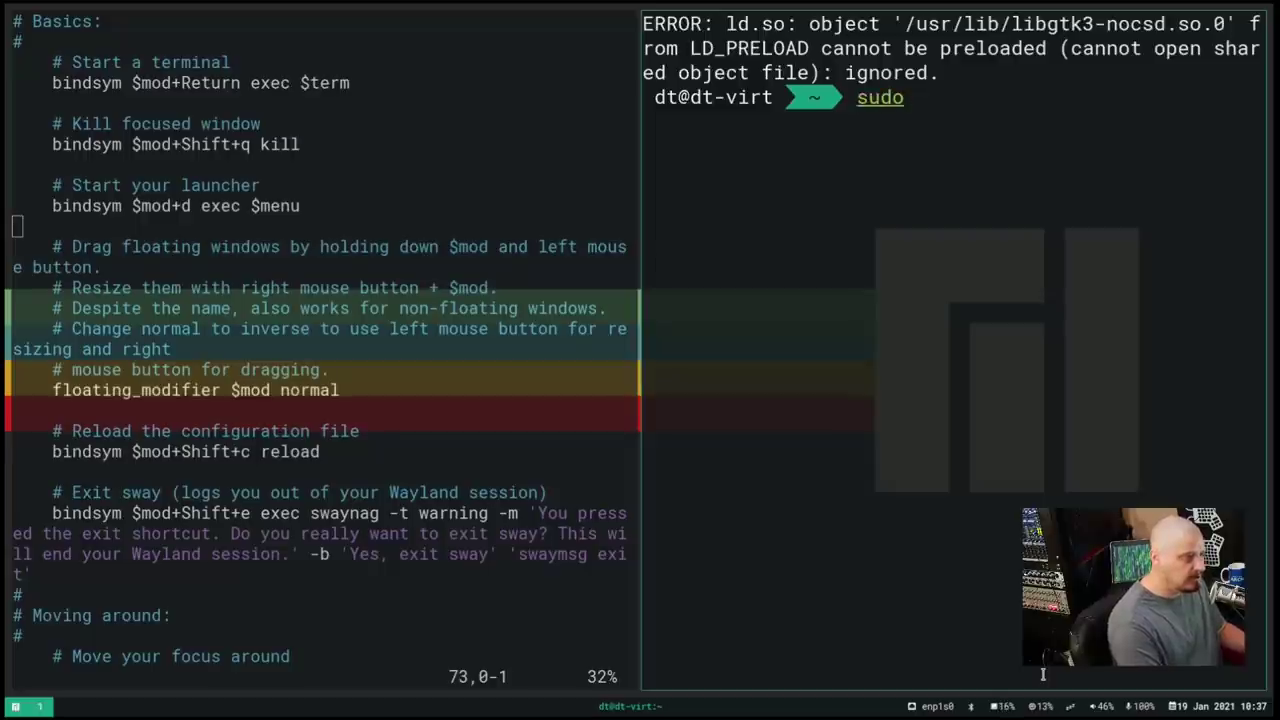
text( pacman)
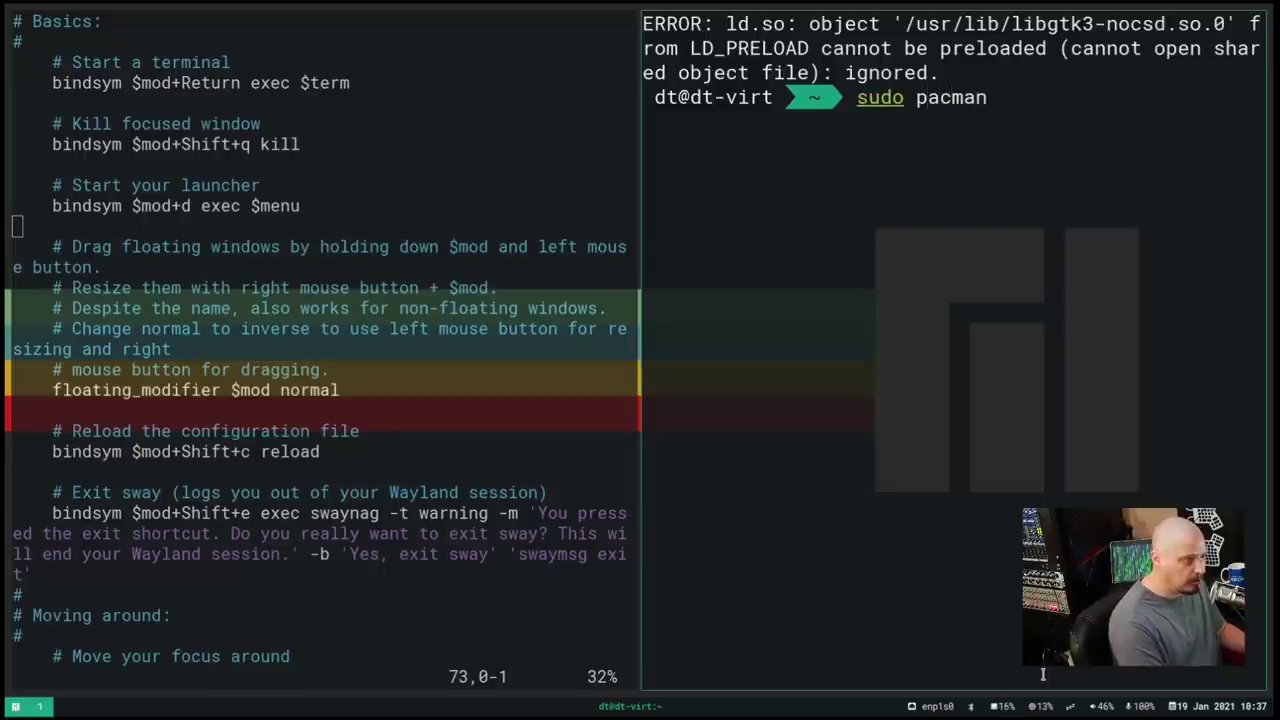
text( -S dmenu)
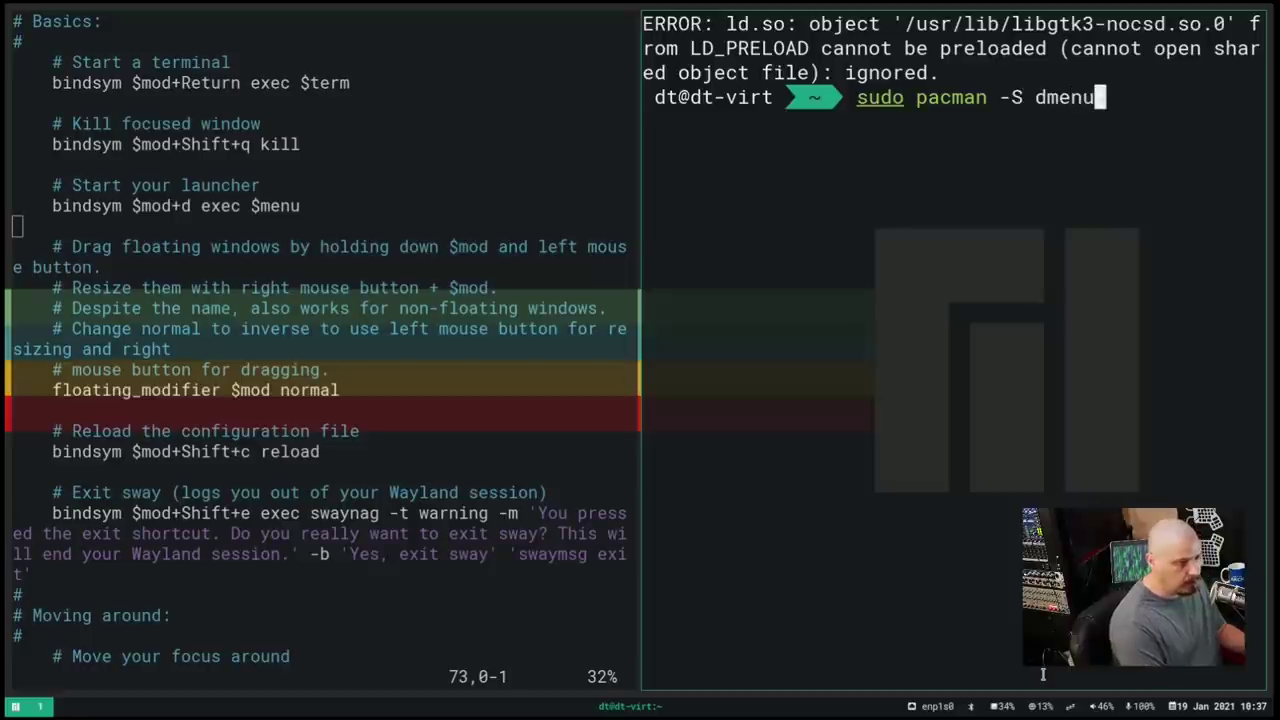
key(Return)
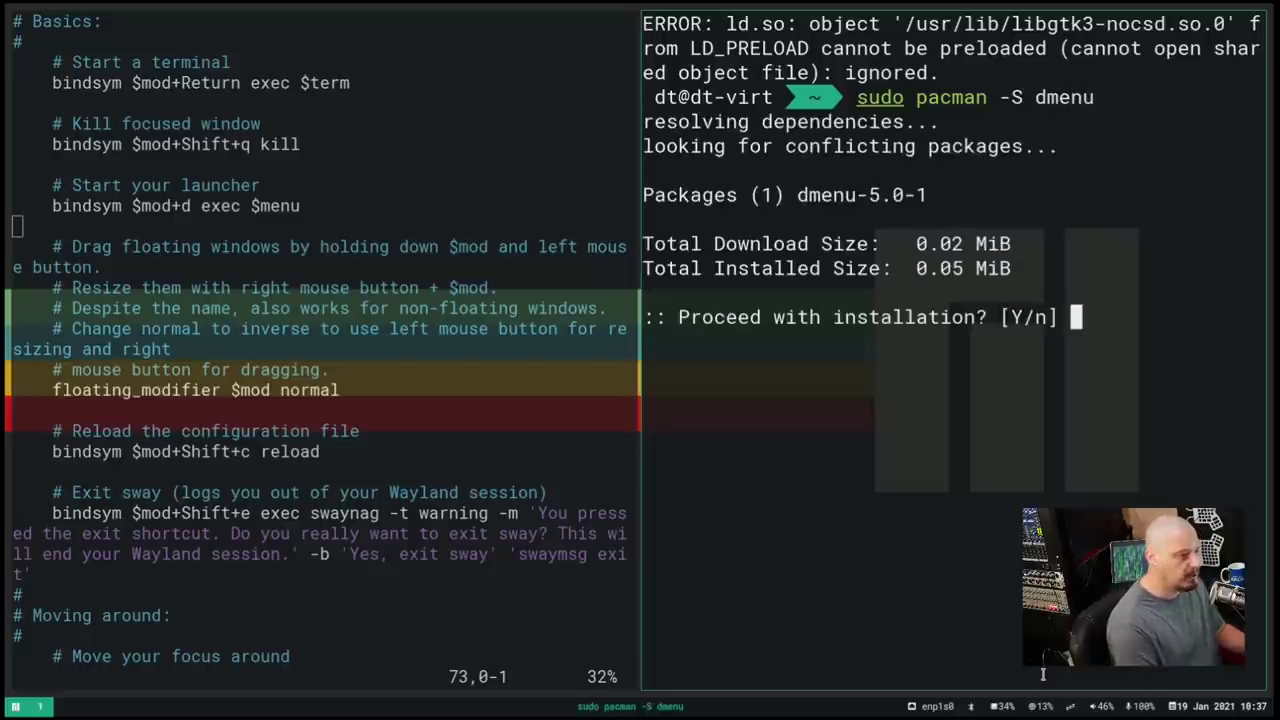
key(Return)
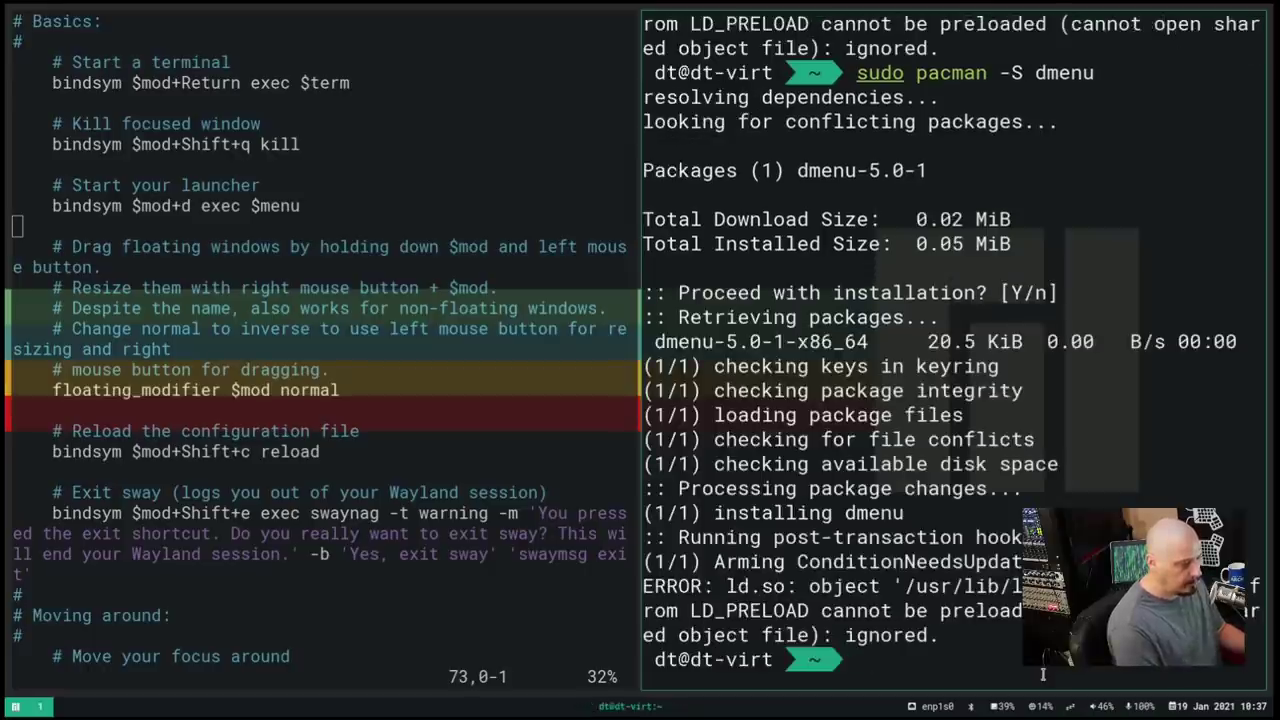
text(dmenu_)
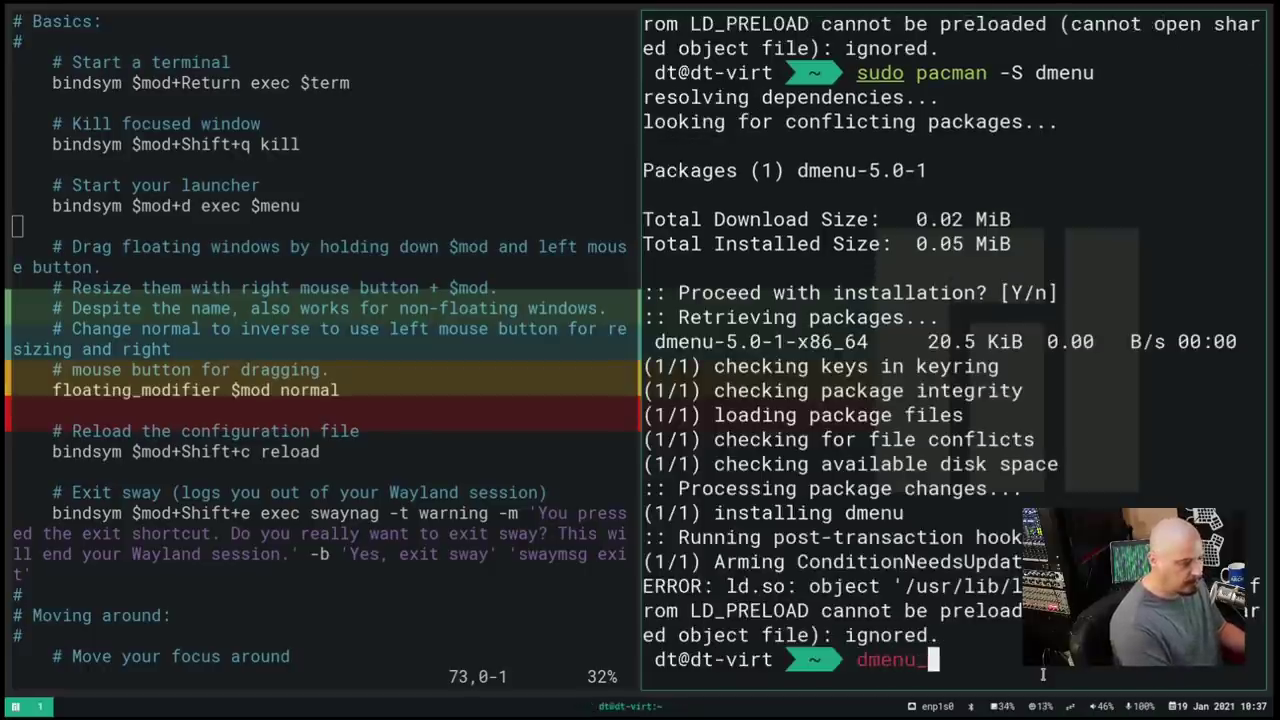
text(rin)
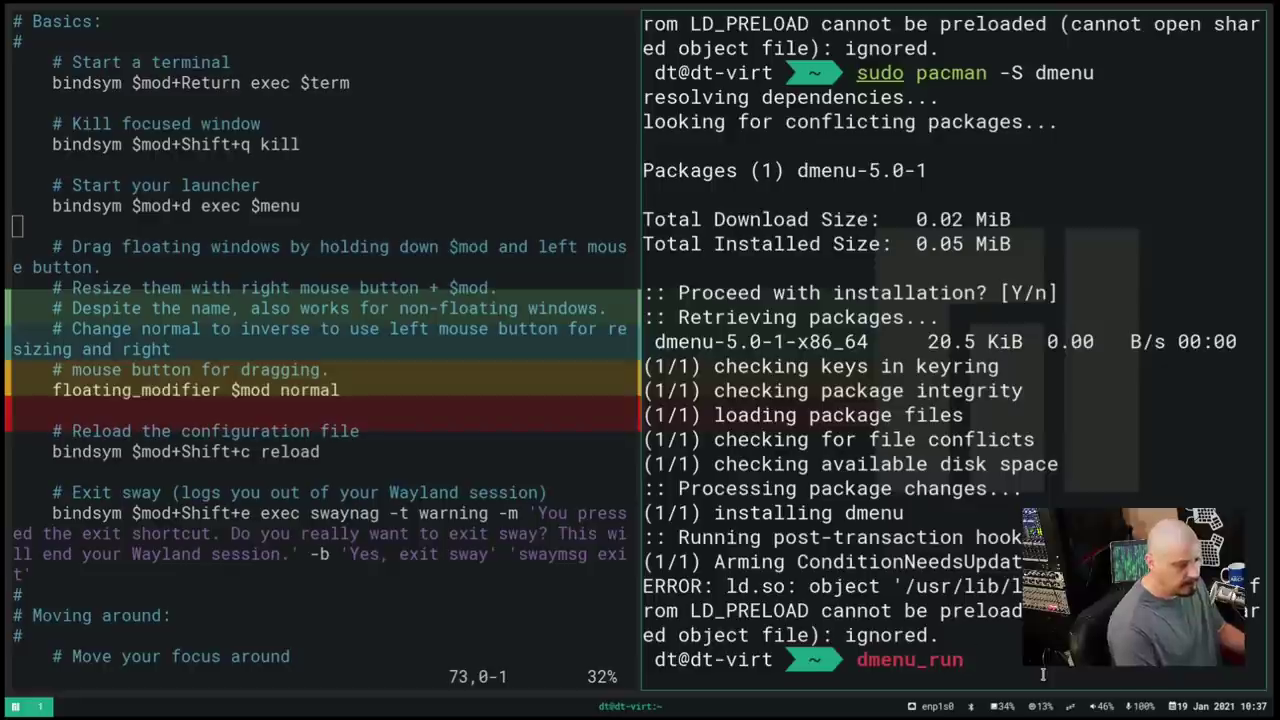
key(Return)
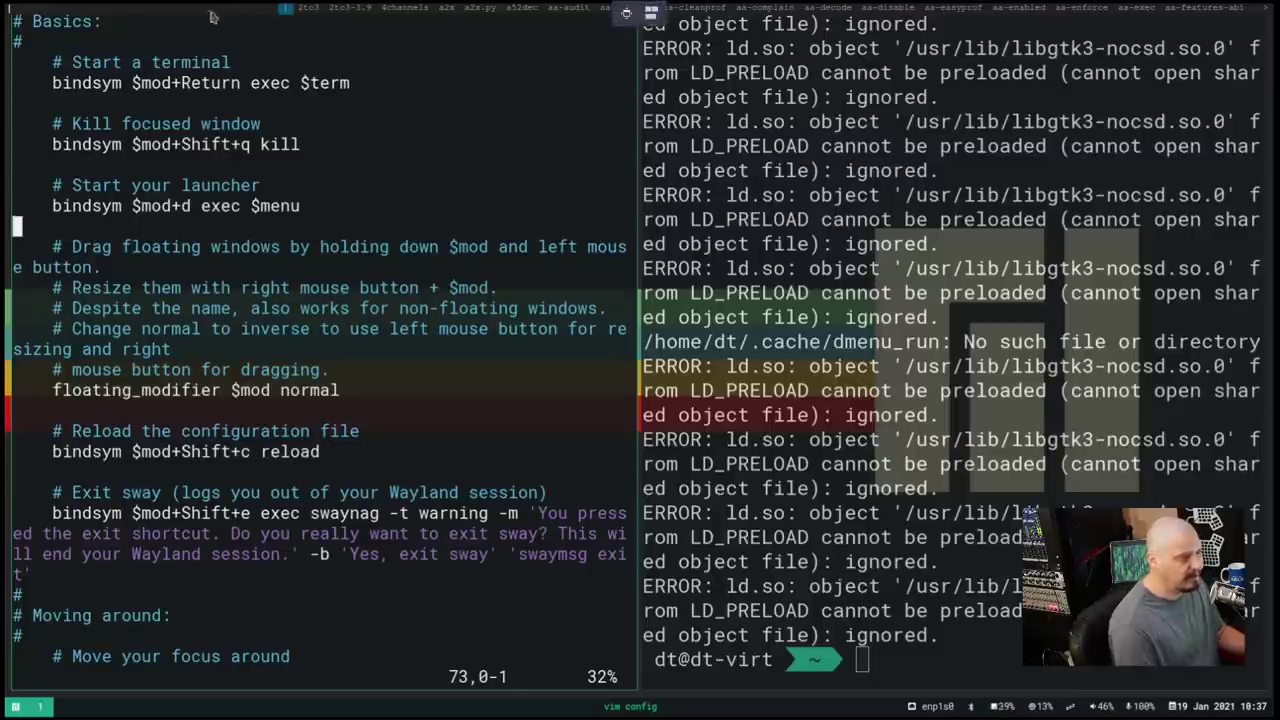
Make stray edits to the launcher line in the vim config, then undo them
key(i)
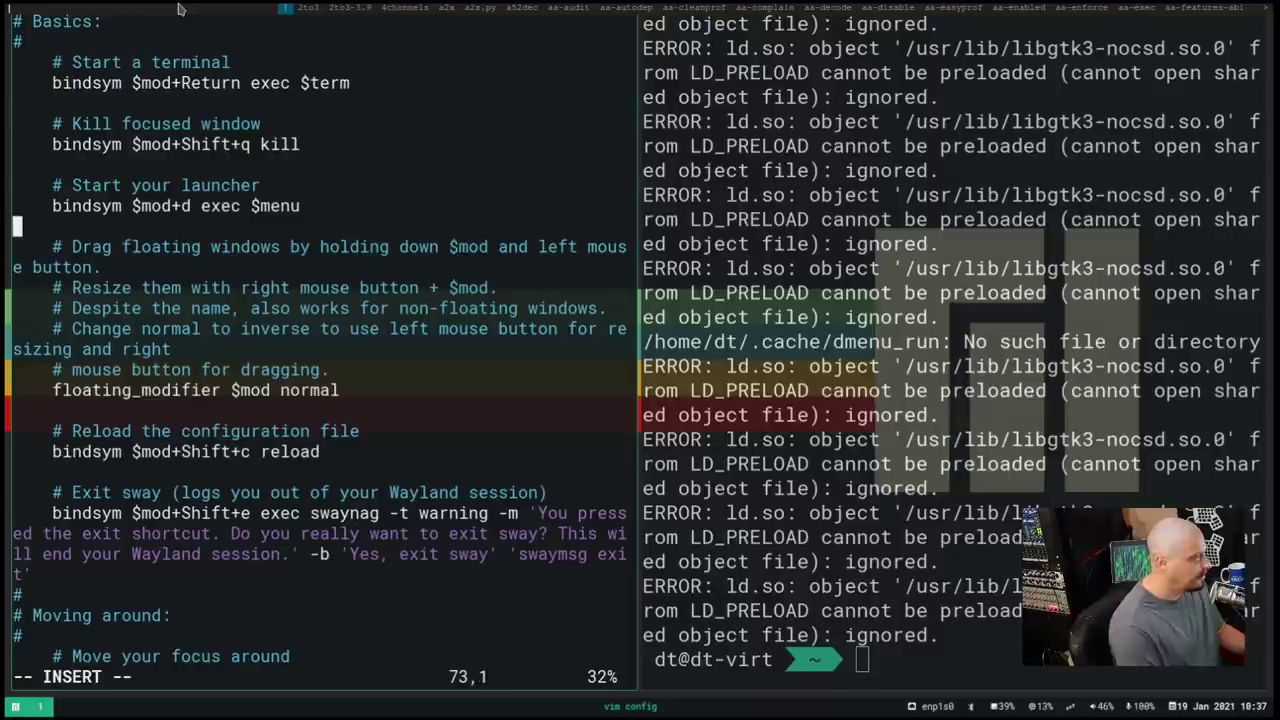
key(BackSpace)
key(BackSpace)
text(ls)
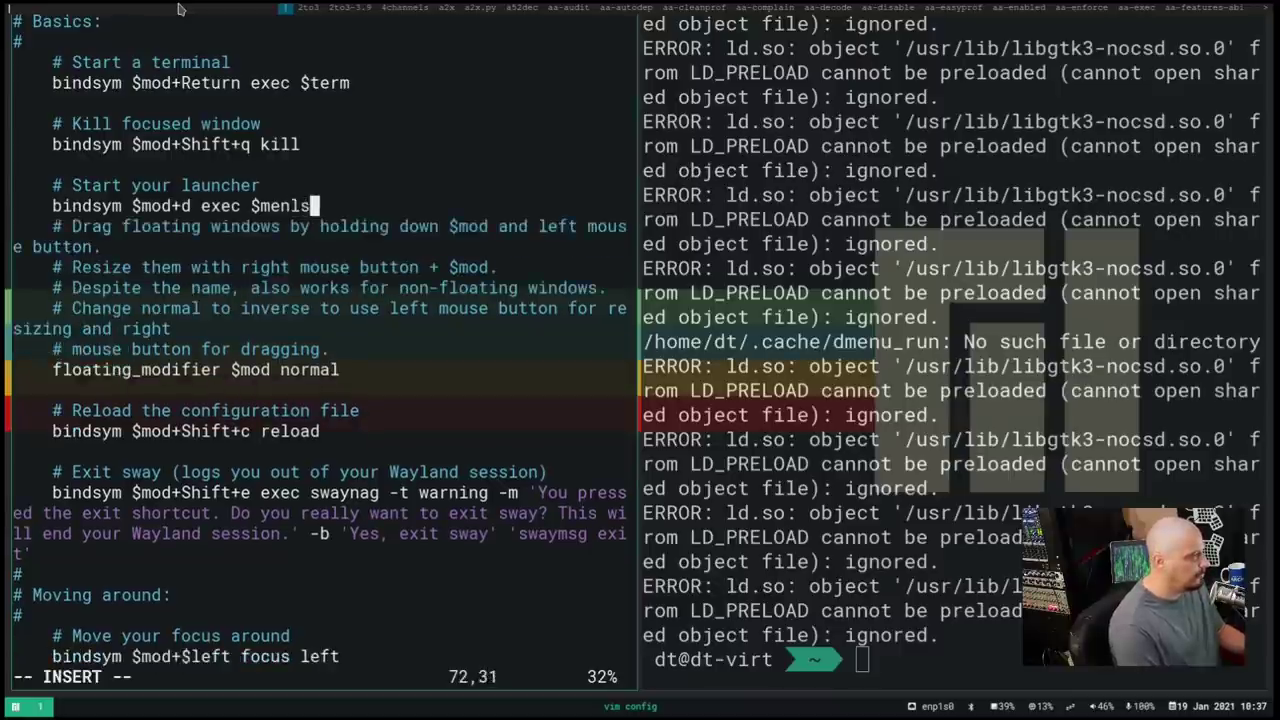
text(llss)
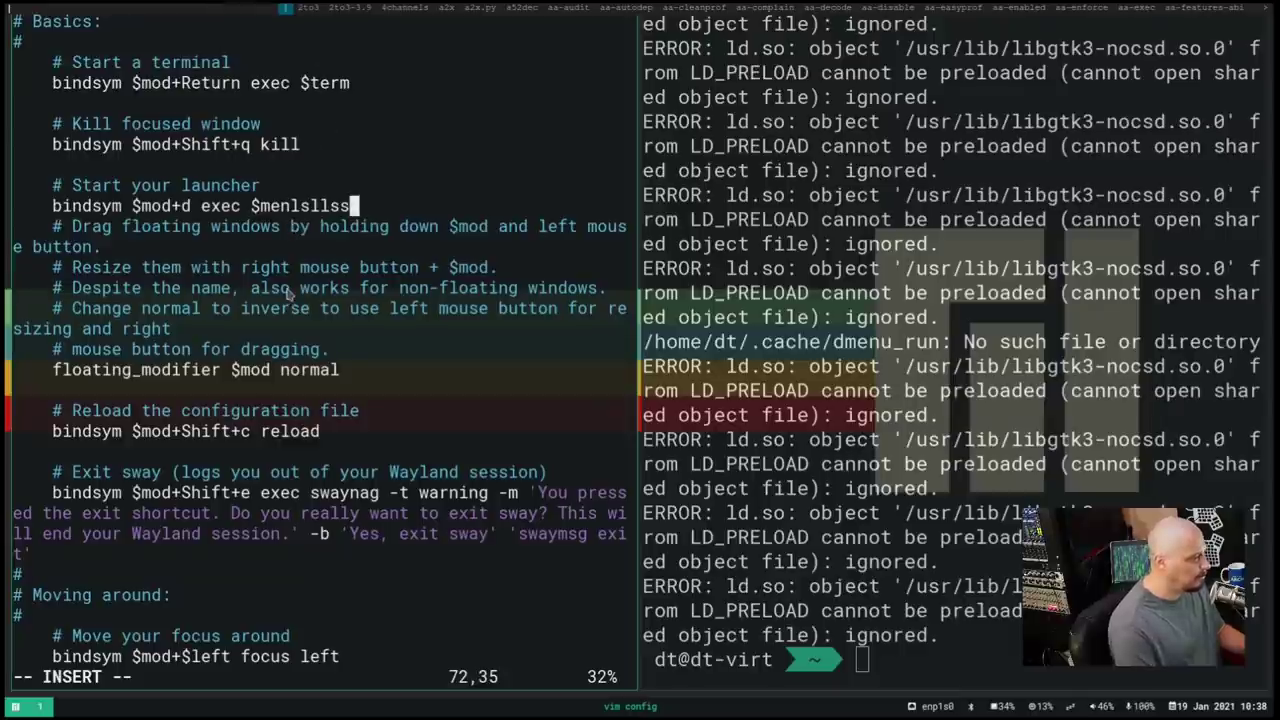
key(Escape)
key(u)
key(u)
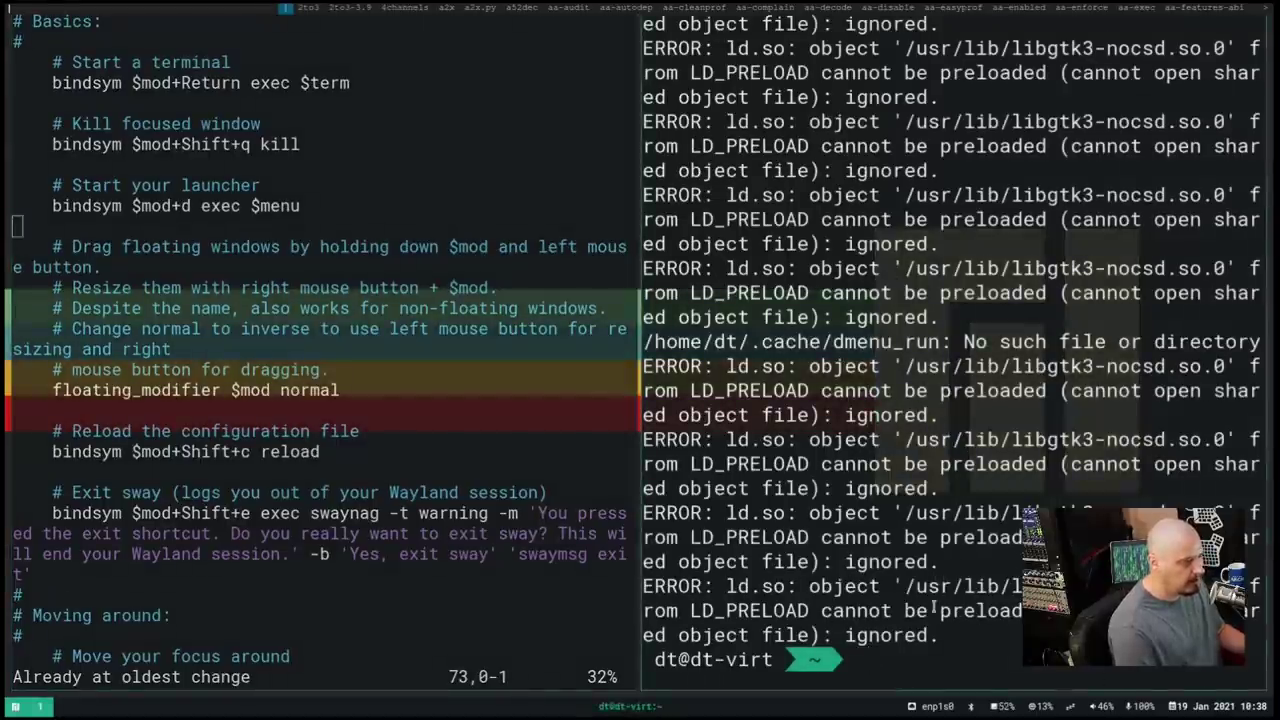
Rerun dmenu_run in the terminal, which fails with 'cannot grab keyboard', and clear the prompt
text(dmenu_run)
key(Return)
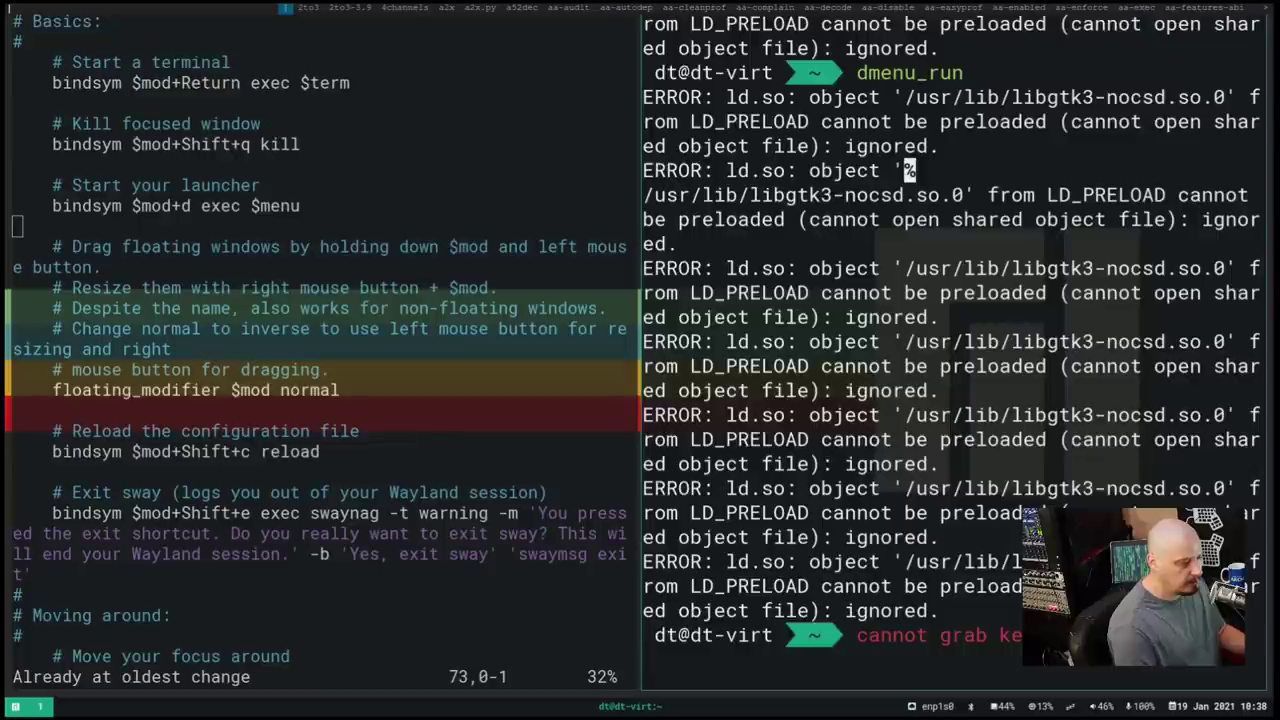
key(super+Left)
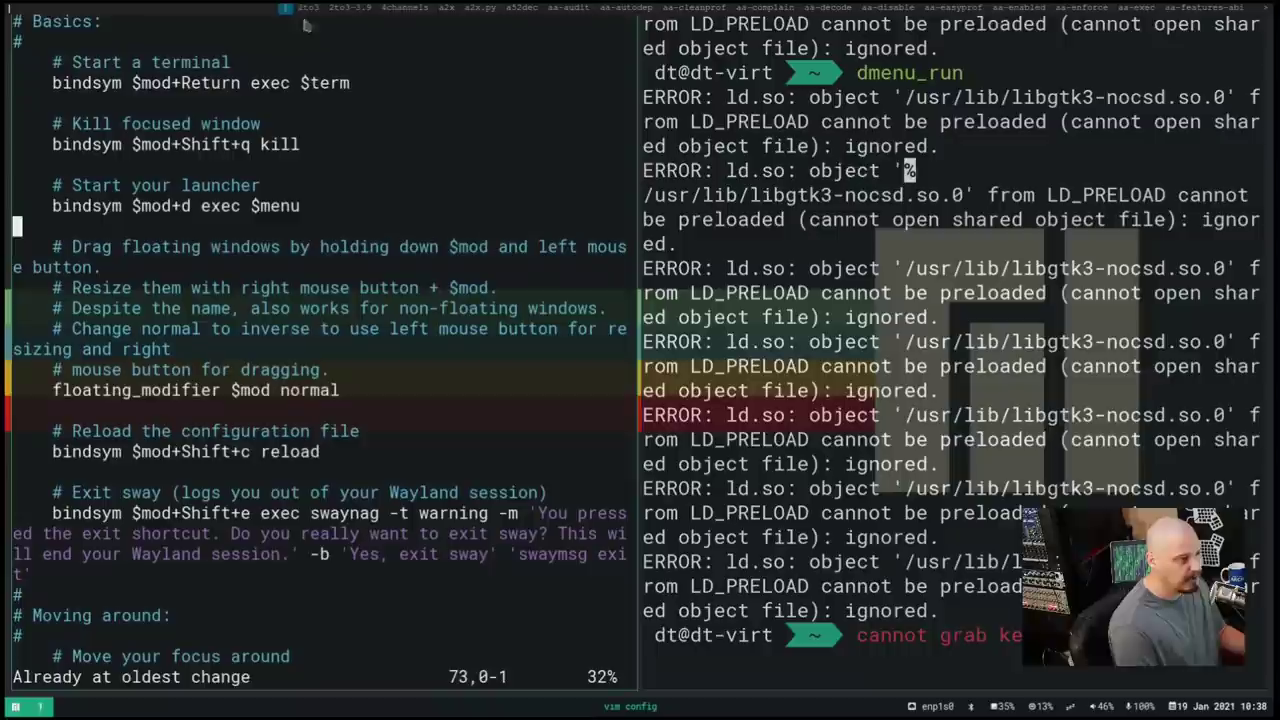
key(super+Right)
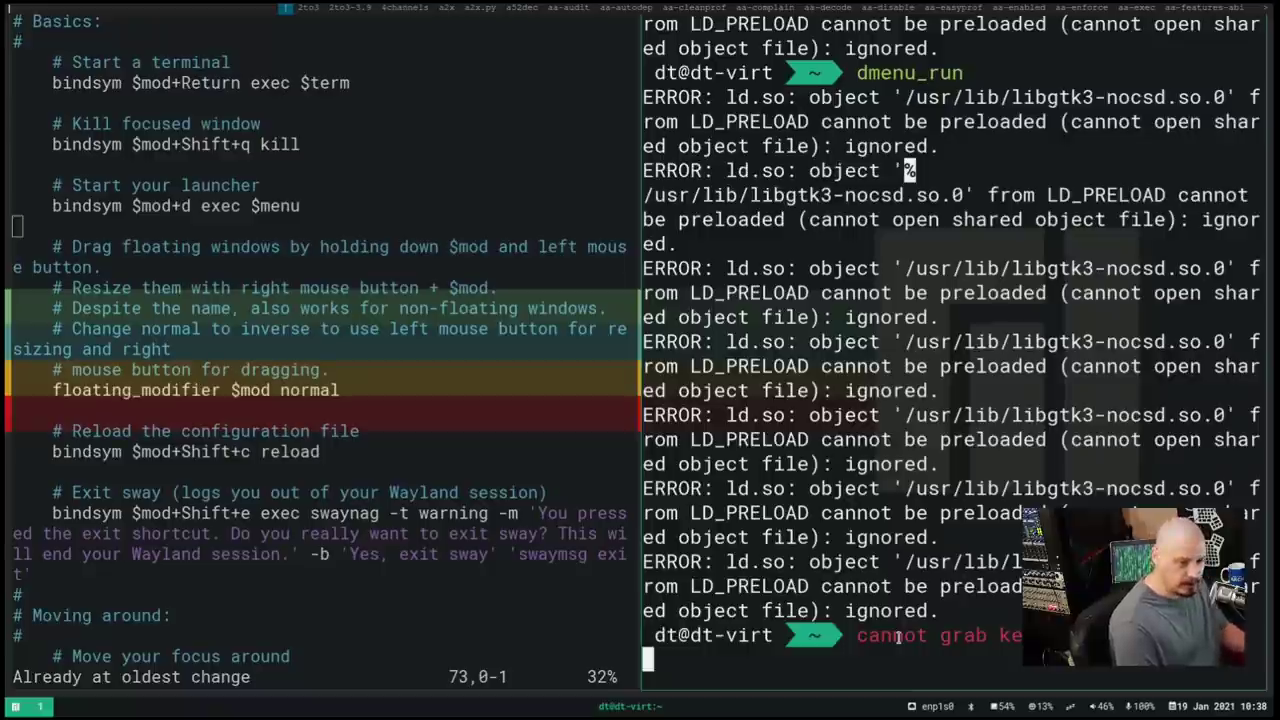
text(j)
key(BackSpace)
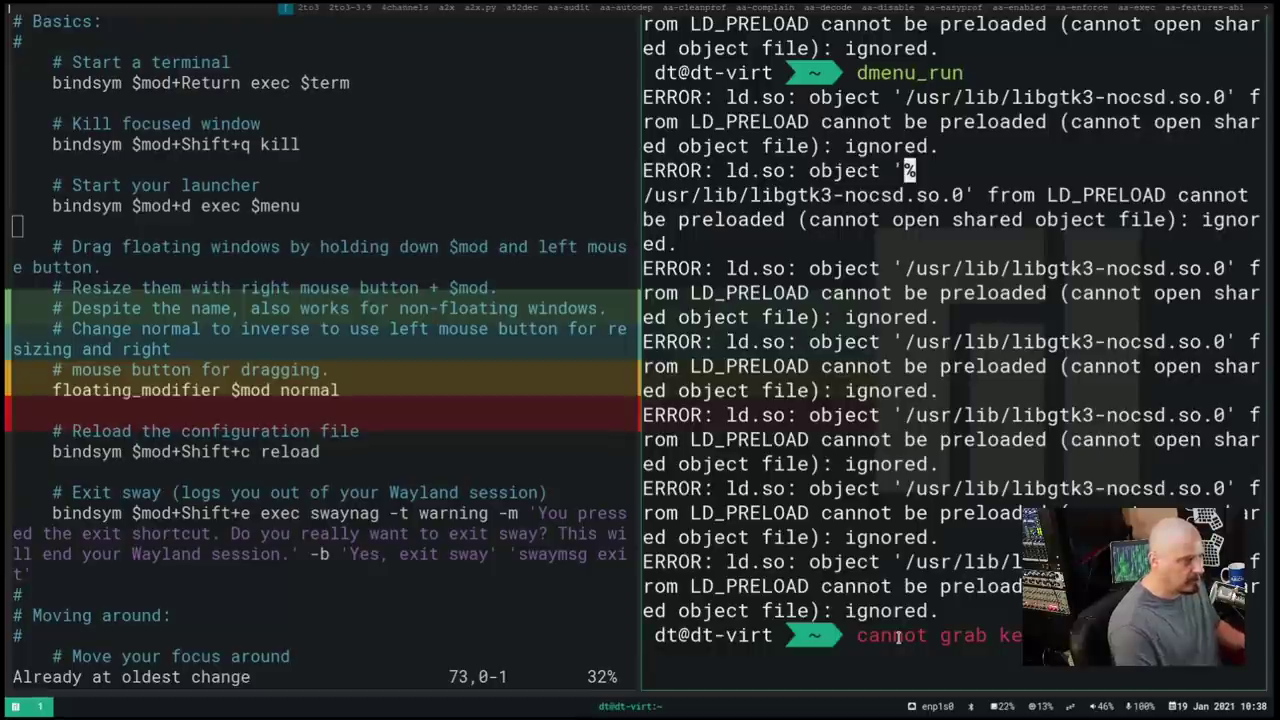
scroll(320, 350, down, 6)
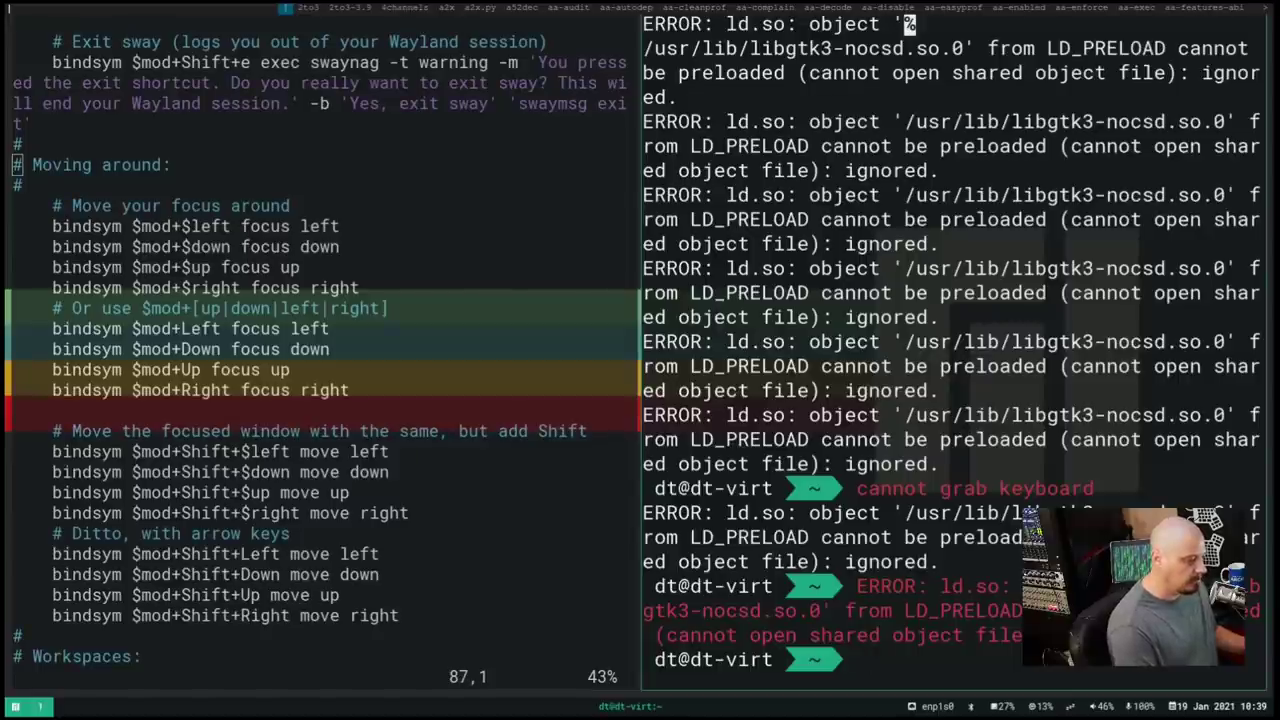
Swap the terminal and vim config windows, then focus the config and scroll up
key(super+e)
key(super+e)
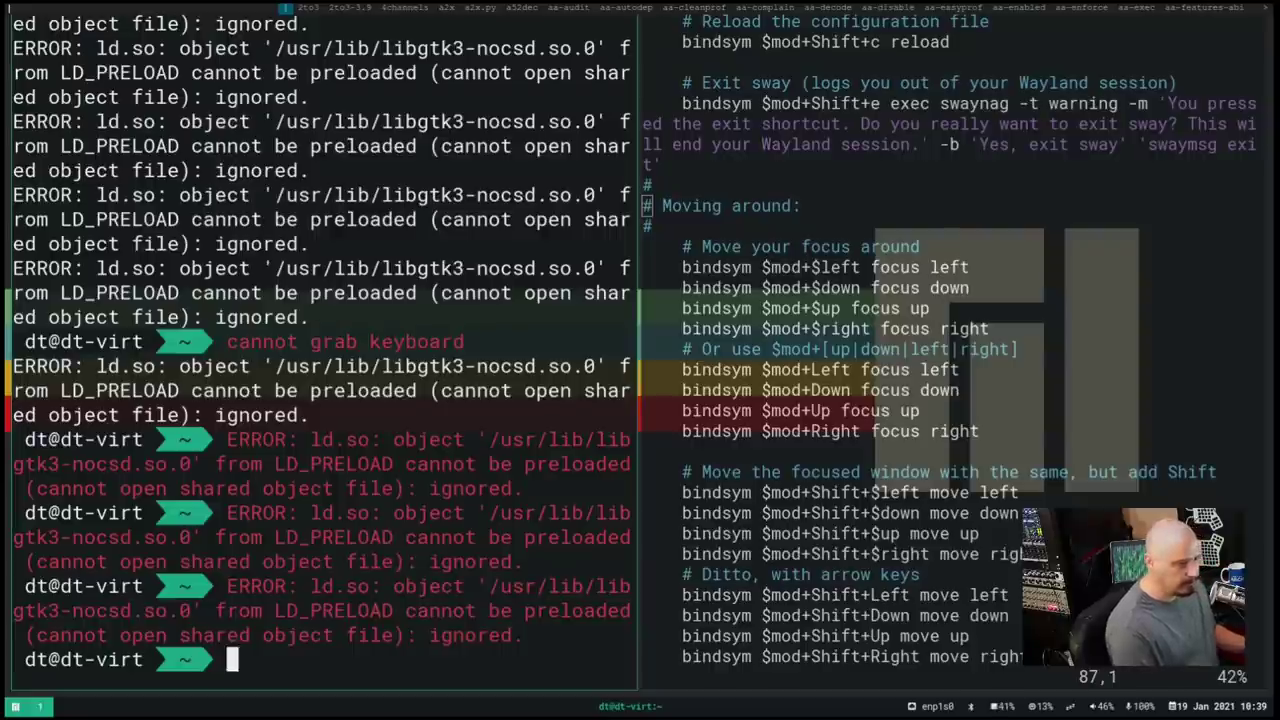
key(super+Right)
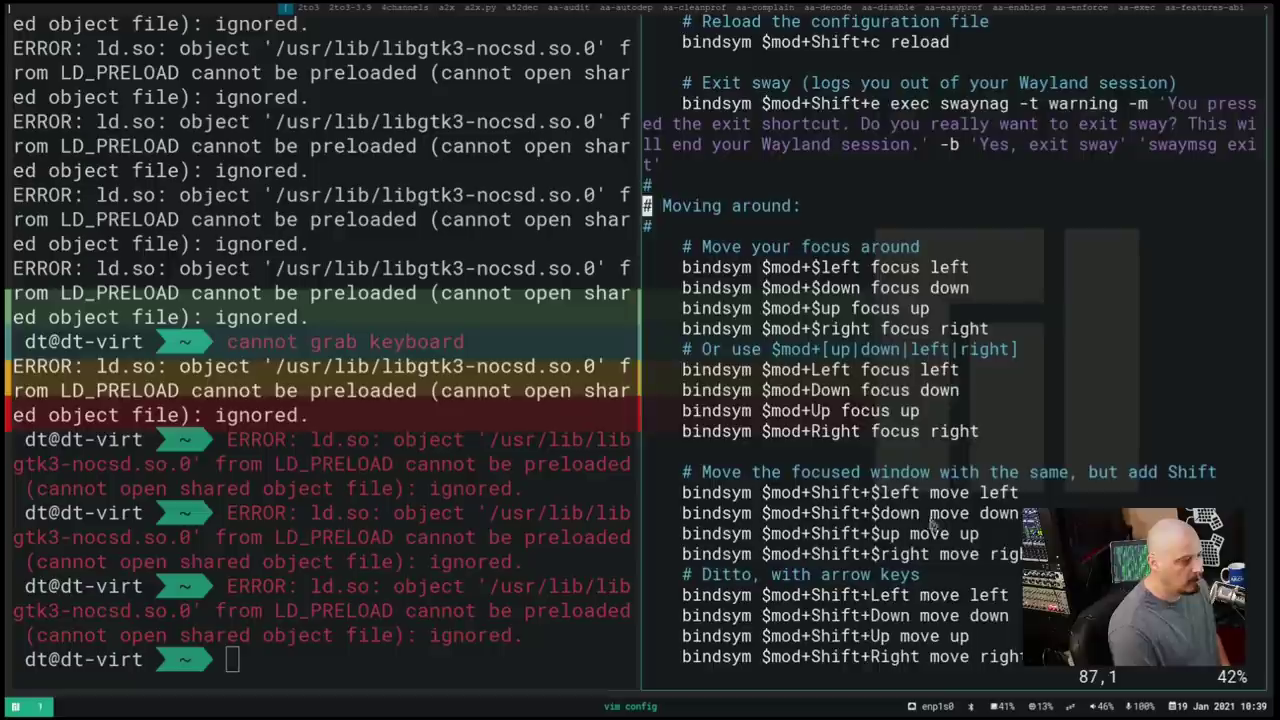
scroll(940, 527, up, 12)
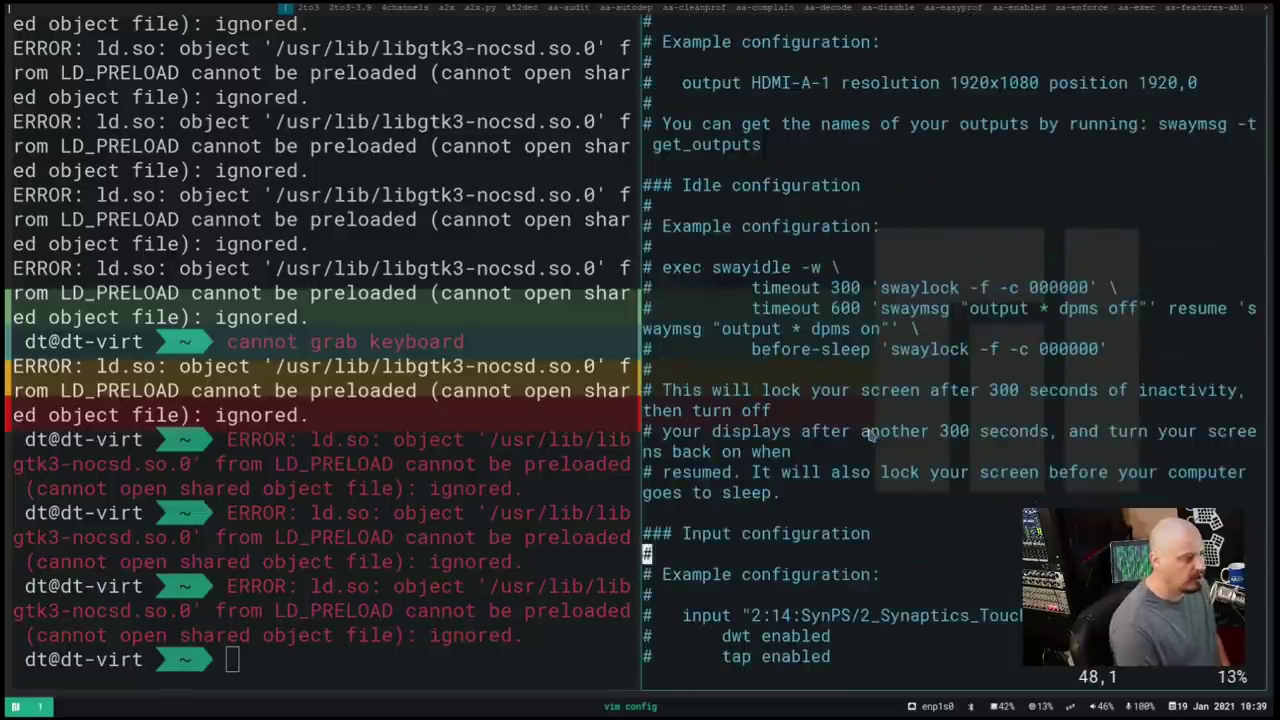
Run killall alacritty, which finds no process, and type killall termite at the prompt
scroll(869, 436, down, 18)
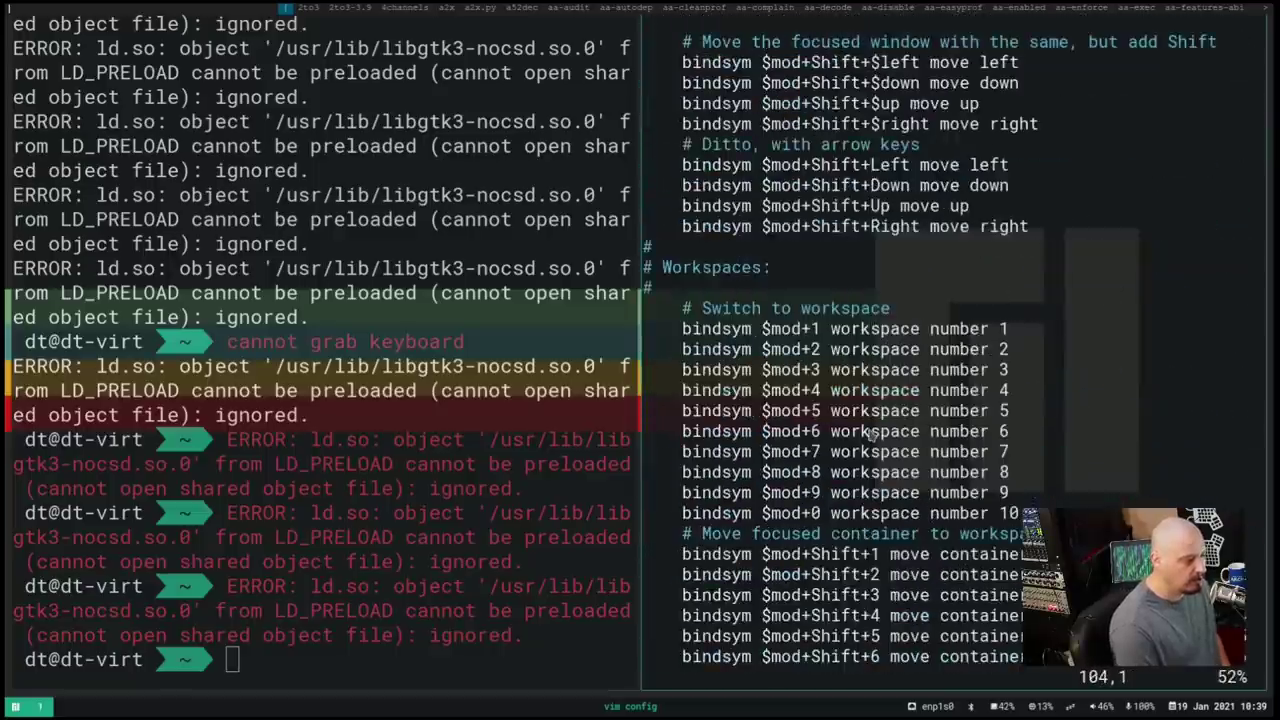
scroll(869, 436, up, 3)
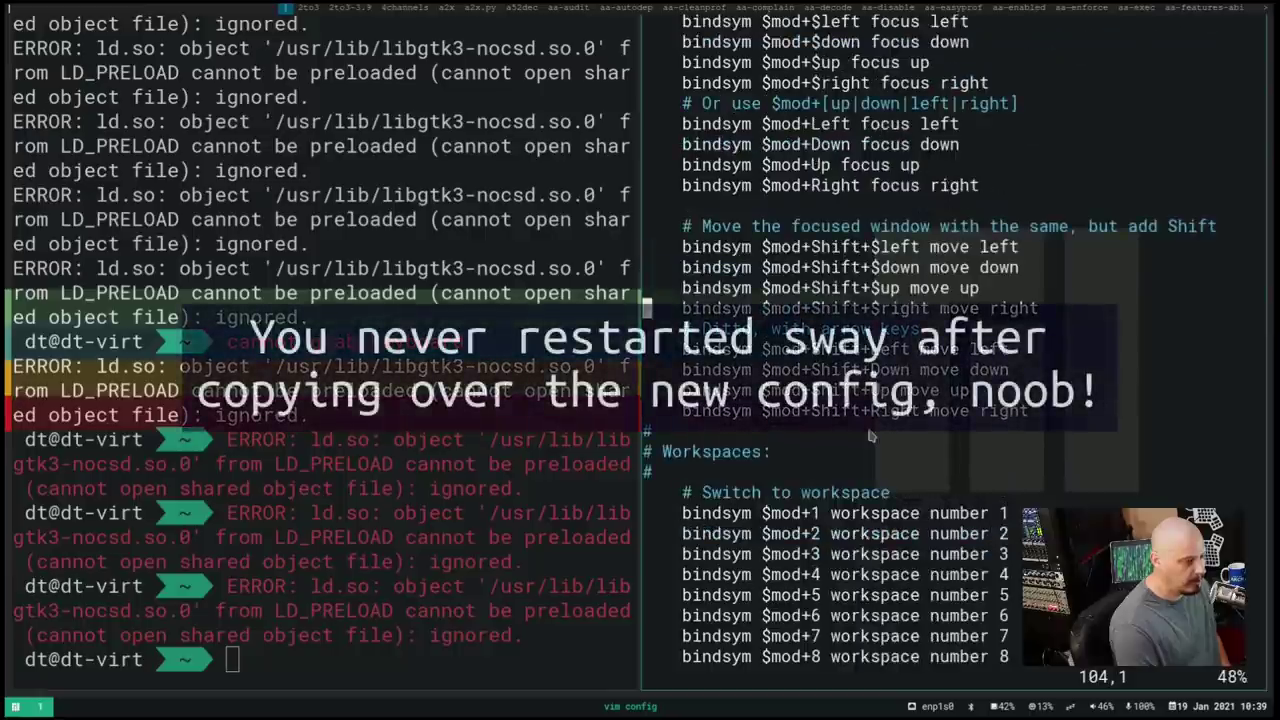
scroll(869, 436, up, 5)
scroll(968, 452, down, 5)
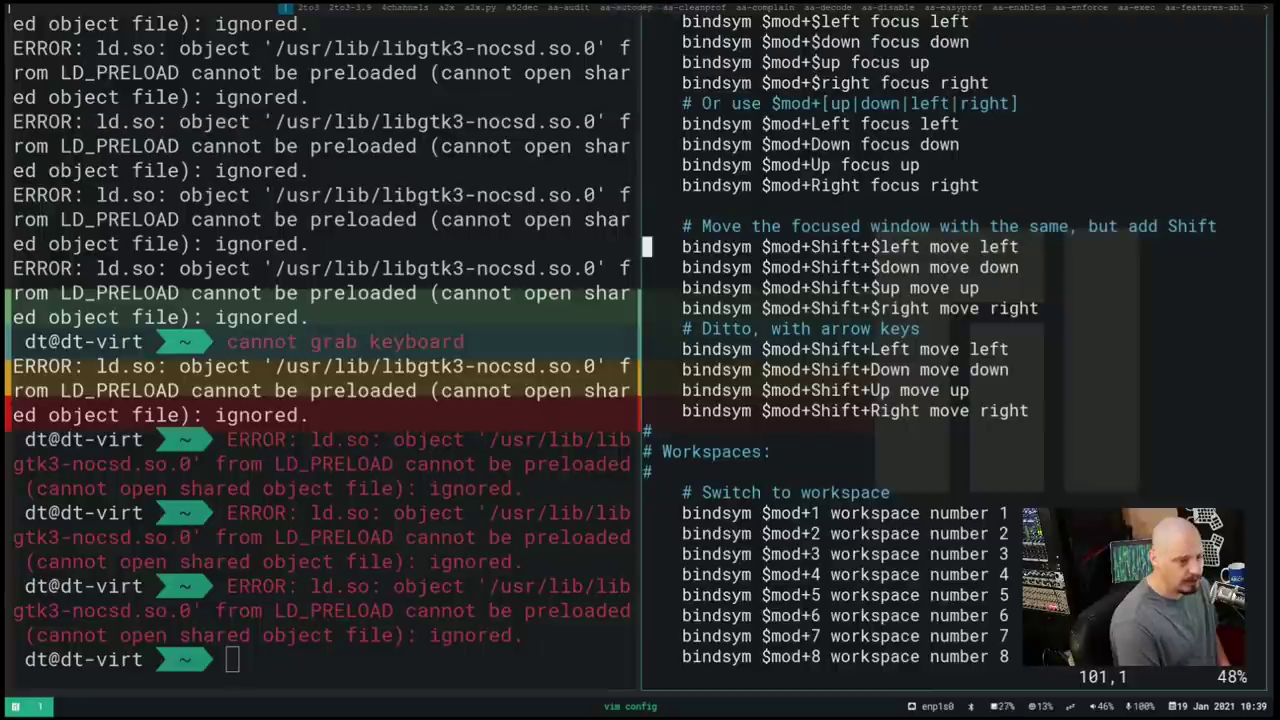
click(467, 630)
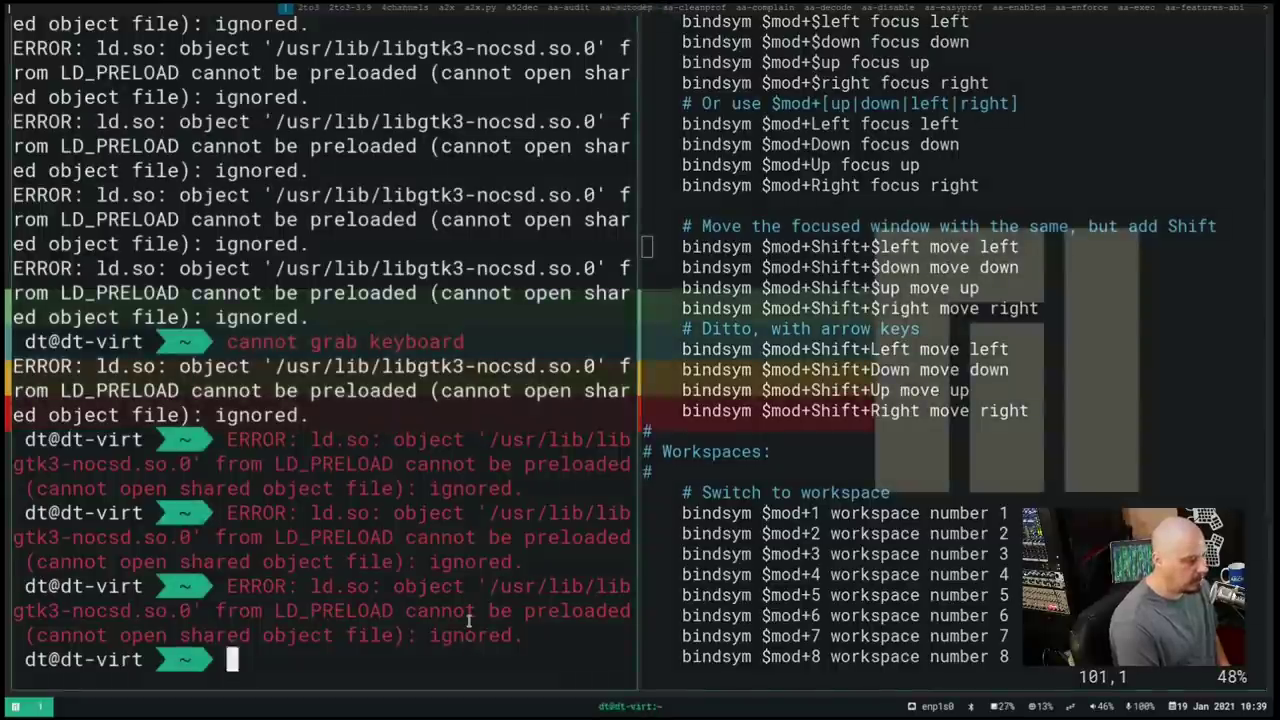
text(kill)
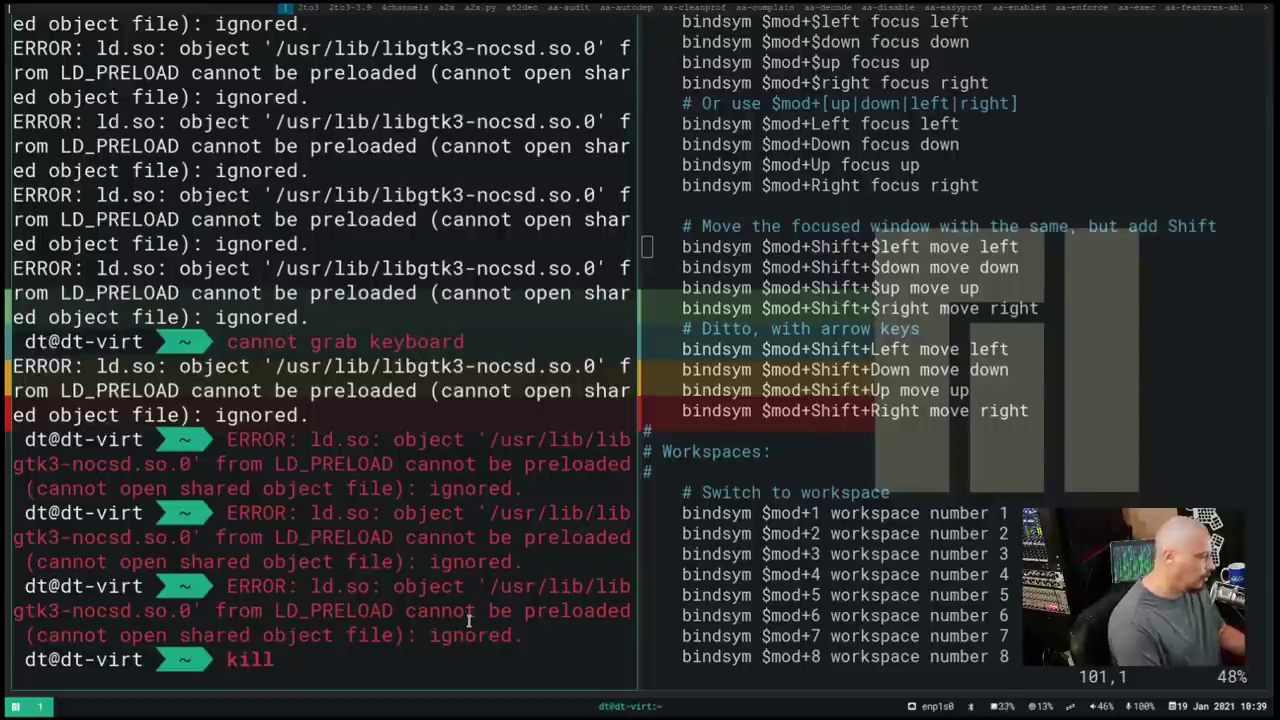
text(all)
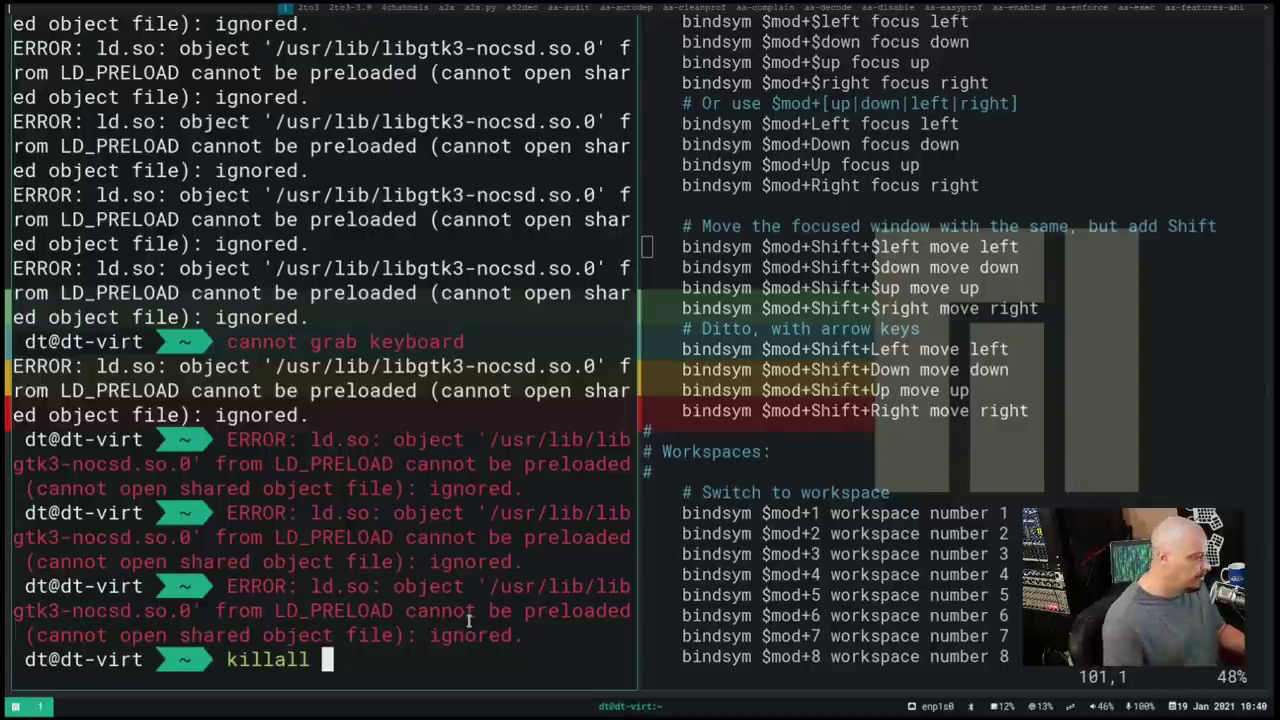
text(alacri)
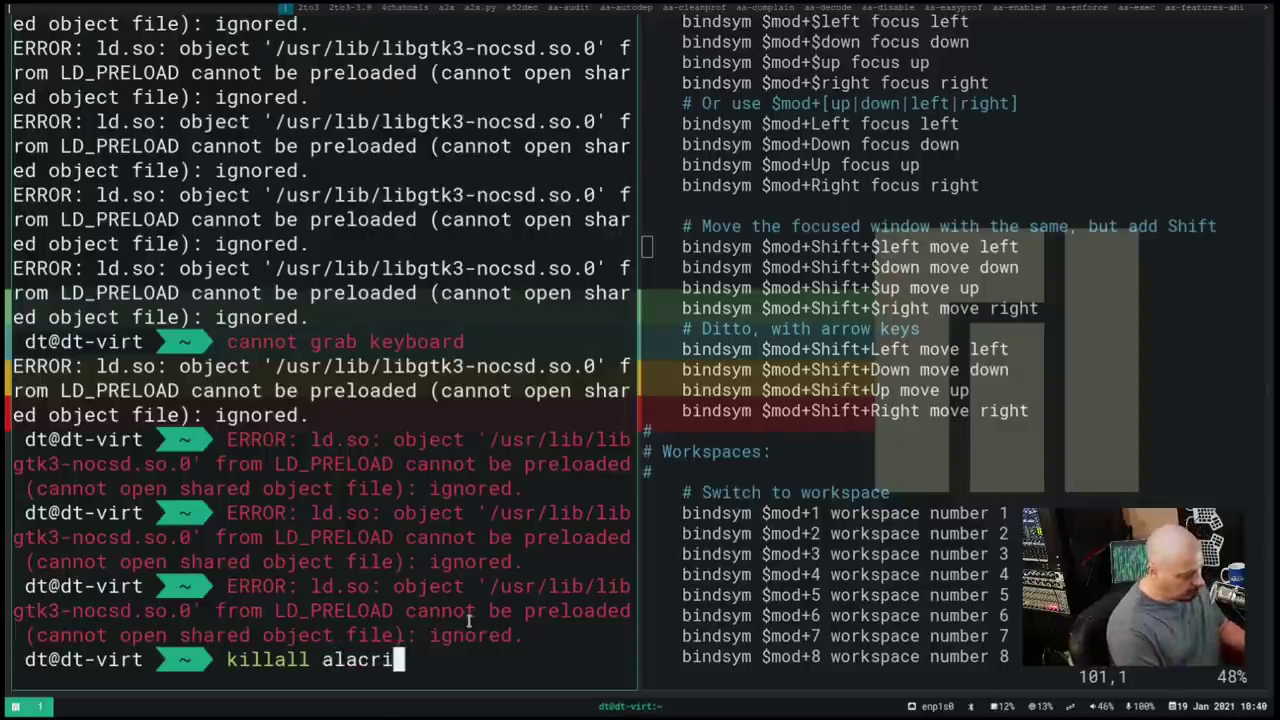
text(tty)
key(Return)
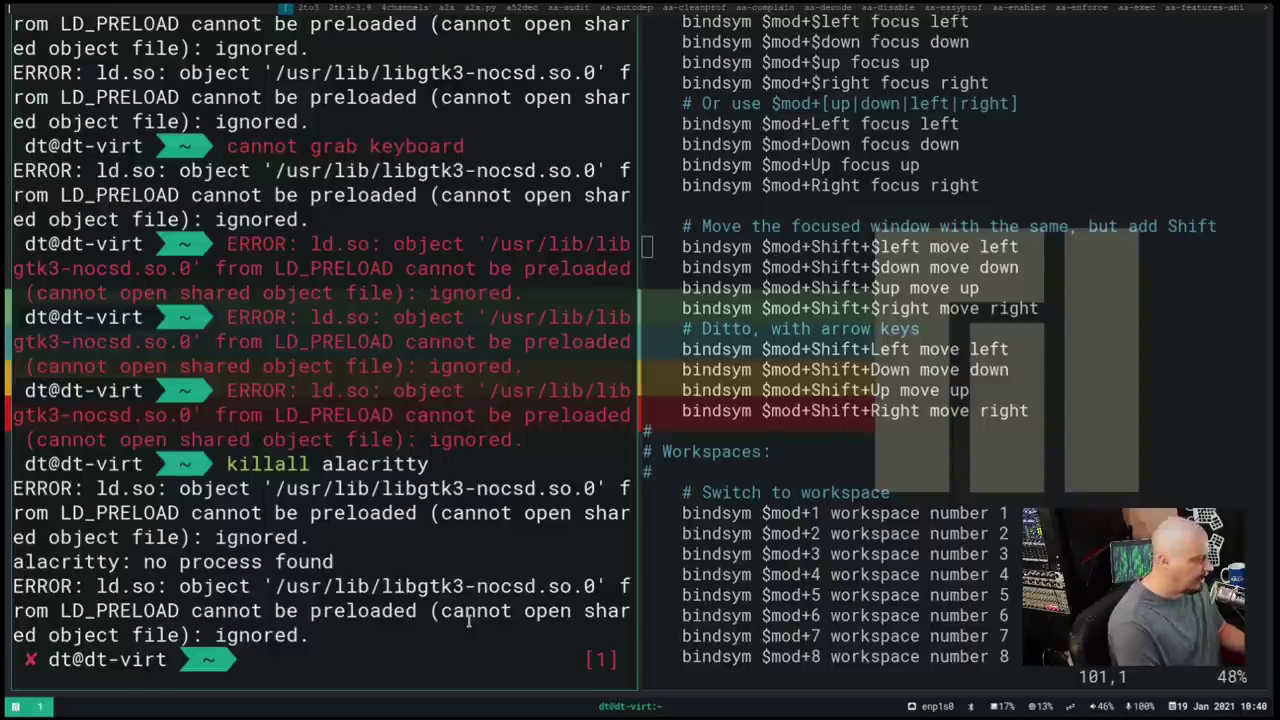
text(killall)
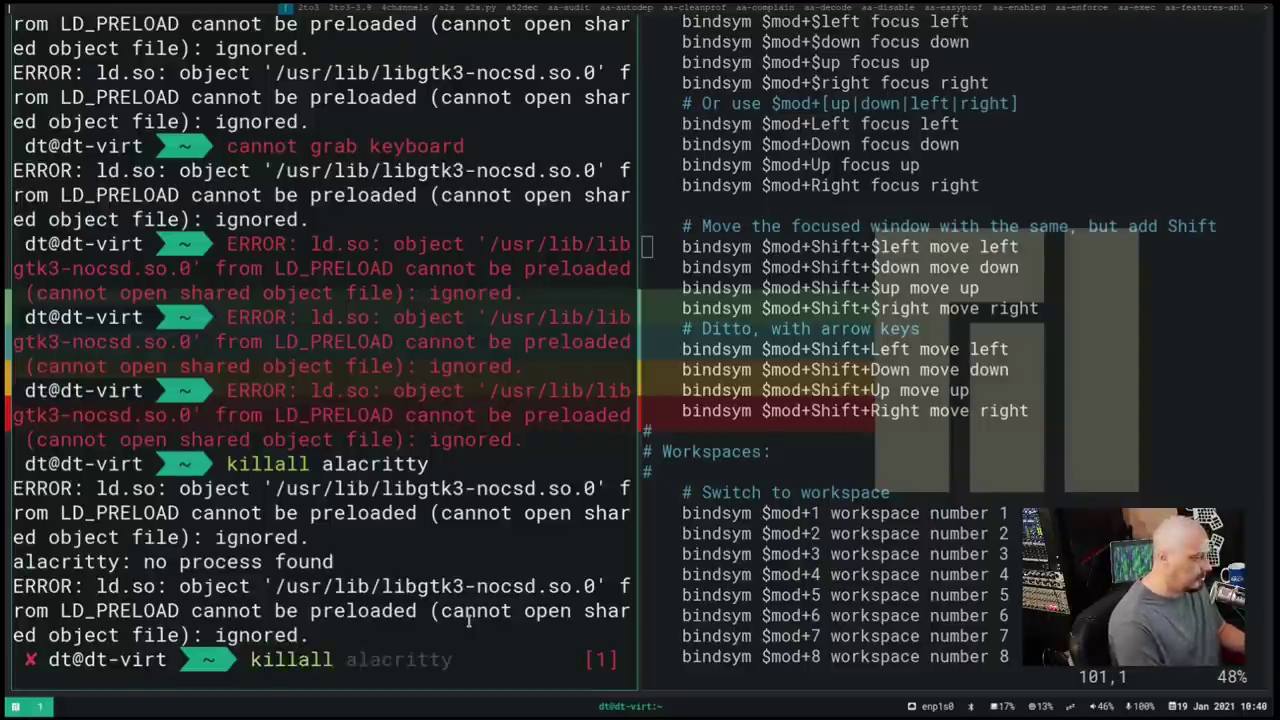
text(termite)
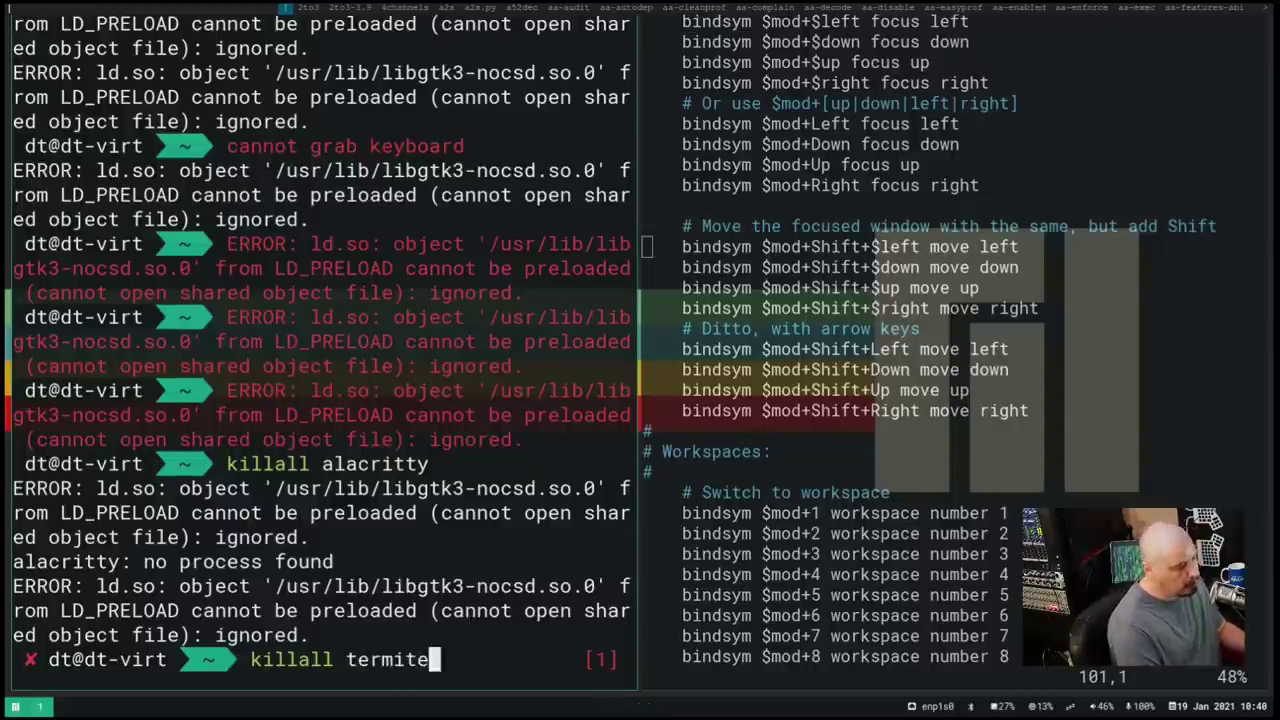
Run killall termite, open a new terminal, and type killall xinit
key(Return)
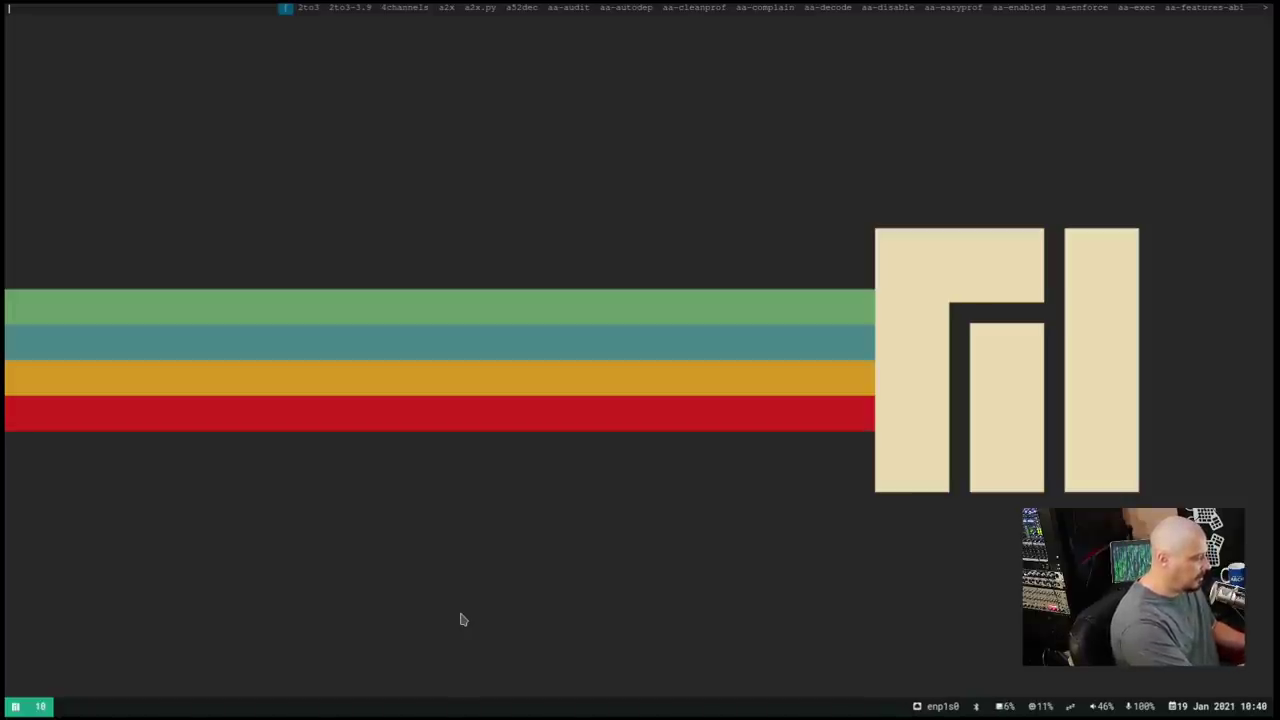
key(super+Return)
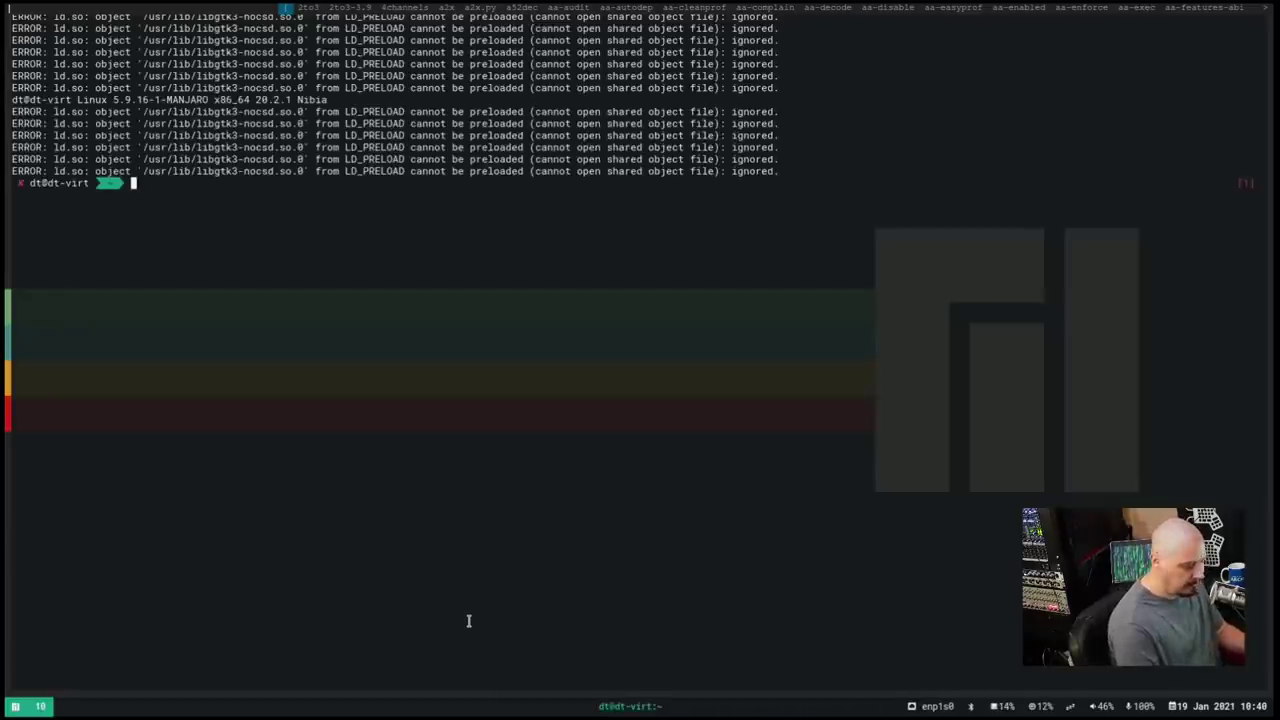
text(killall)
text( xinit)
End the session with killall xinit, log back in at tuigreet, and open dmenu with Super+D
key(Return)
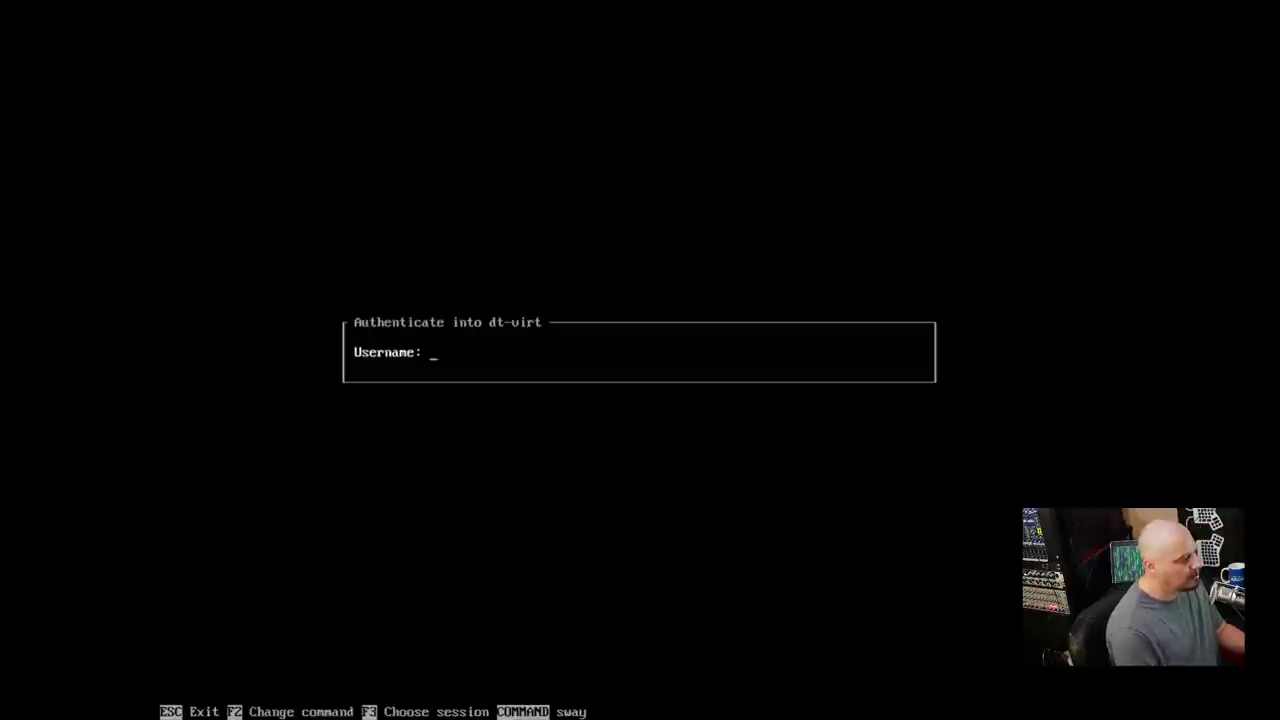
text(dt)
key(Return)
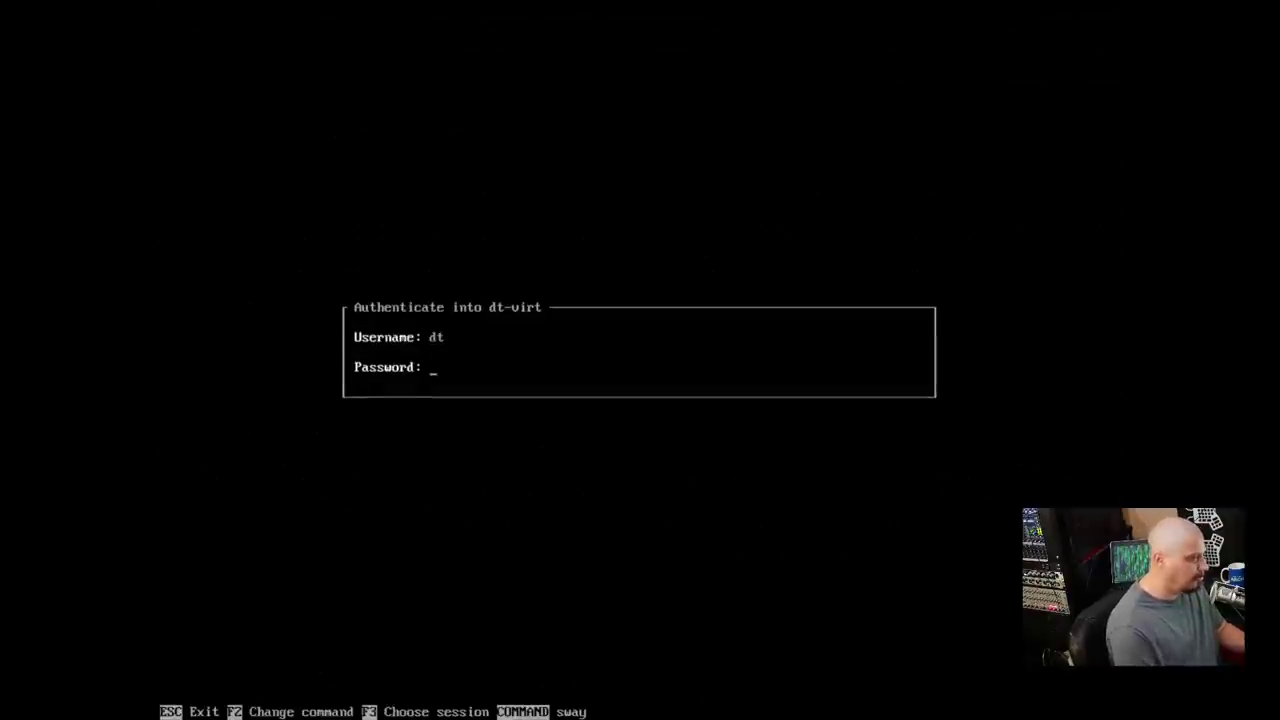
key(Return)
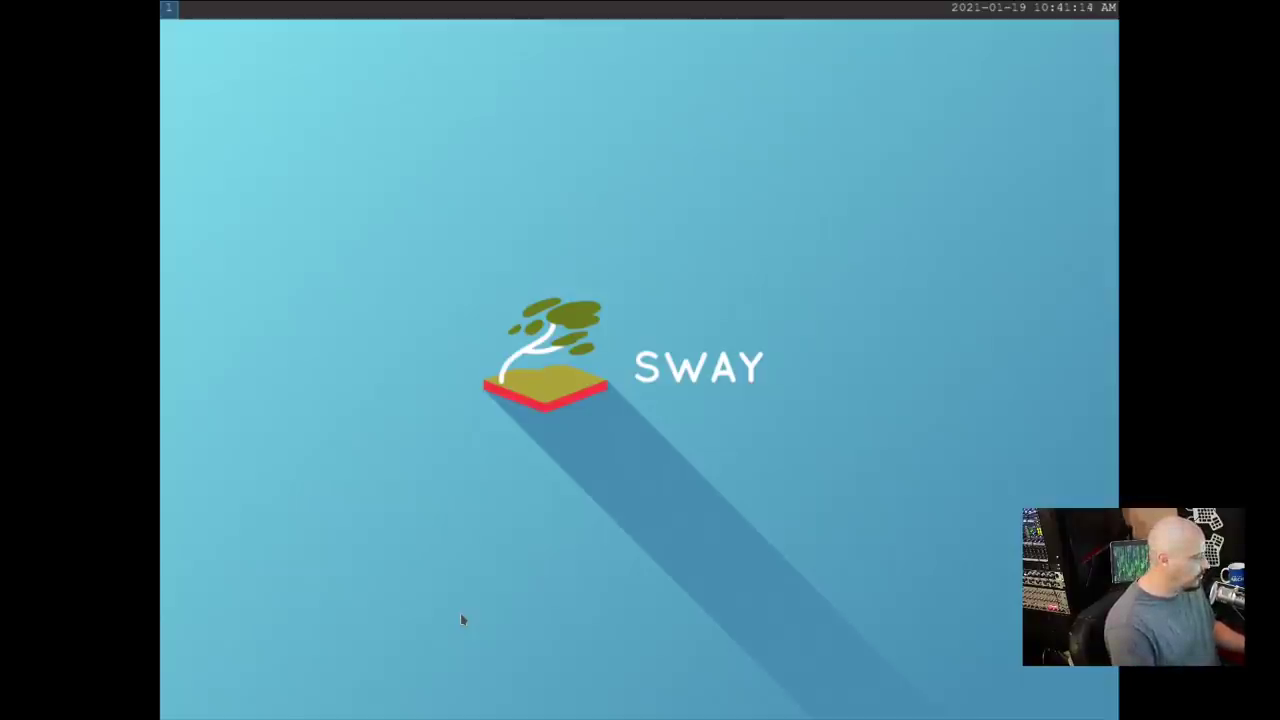
key(super+d)
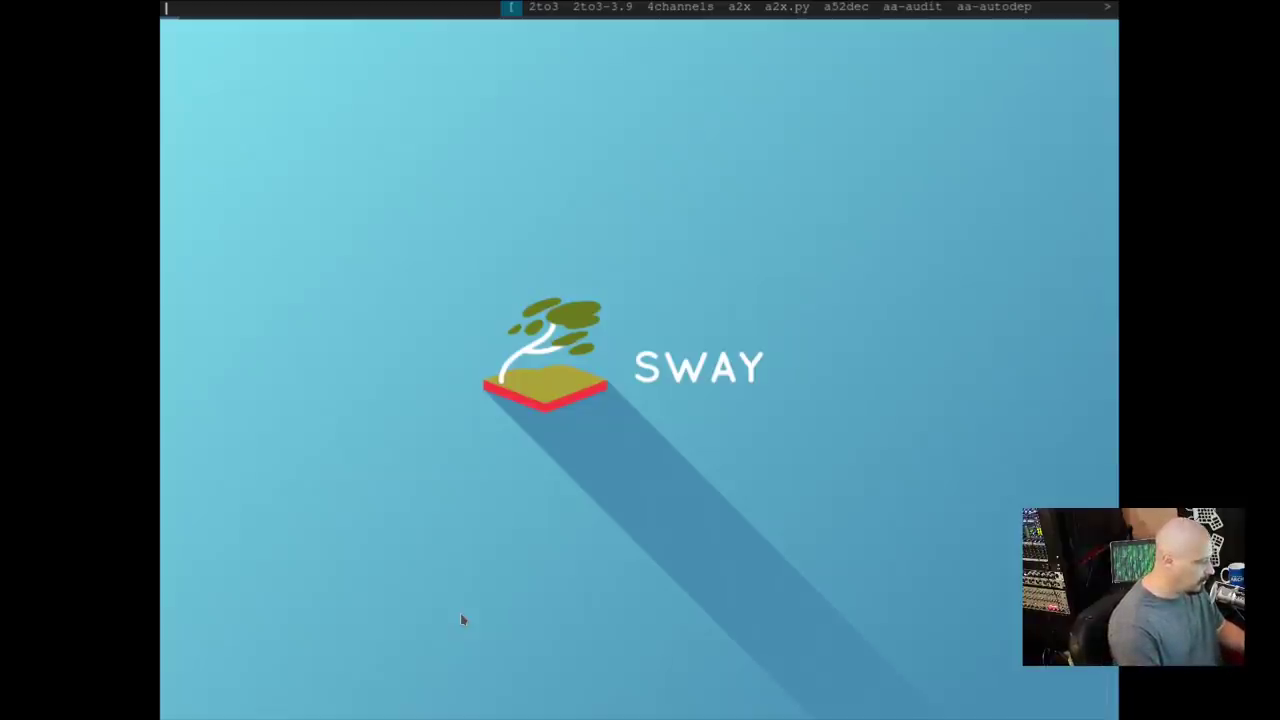
Launch a terminal from dmenu, install alacritty with yay -S alacritty, then start wdisplays
text(alacritty)
key(Return)
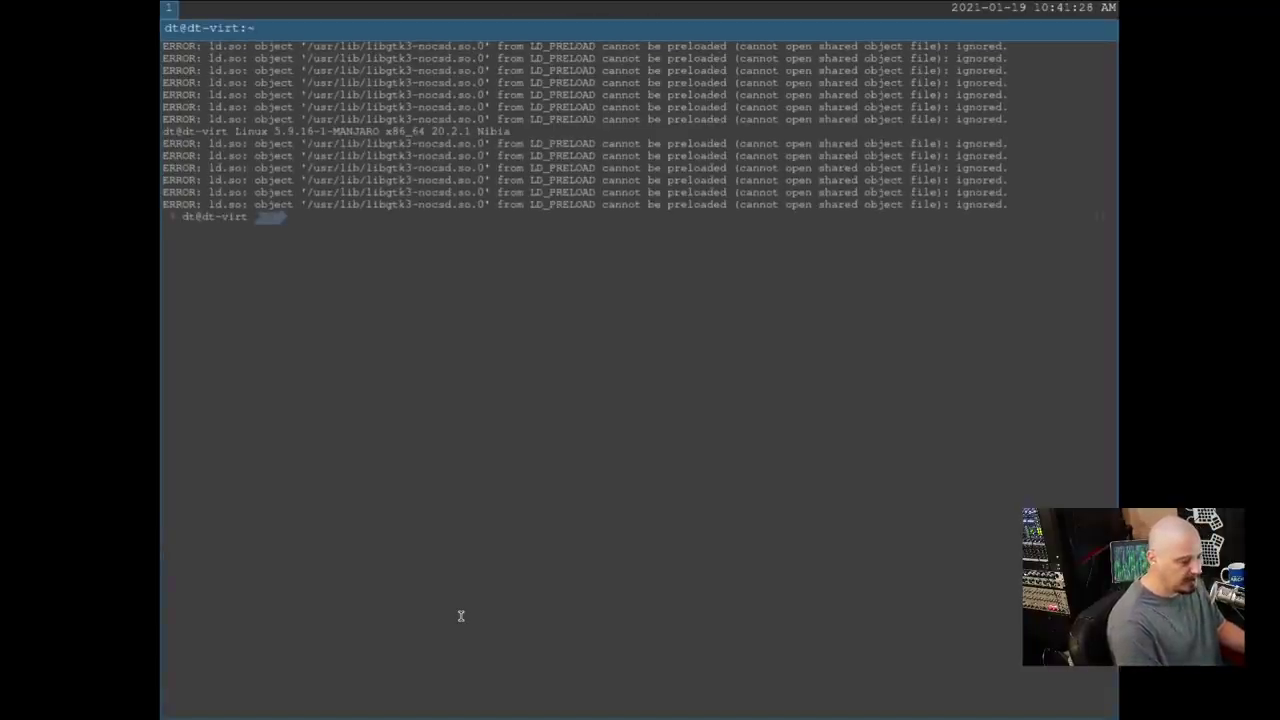
text(yay -S )
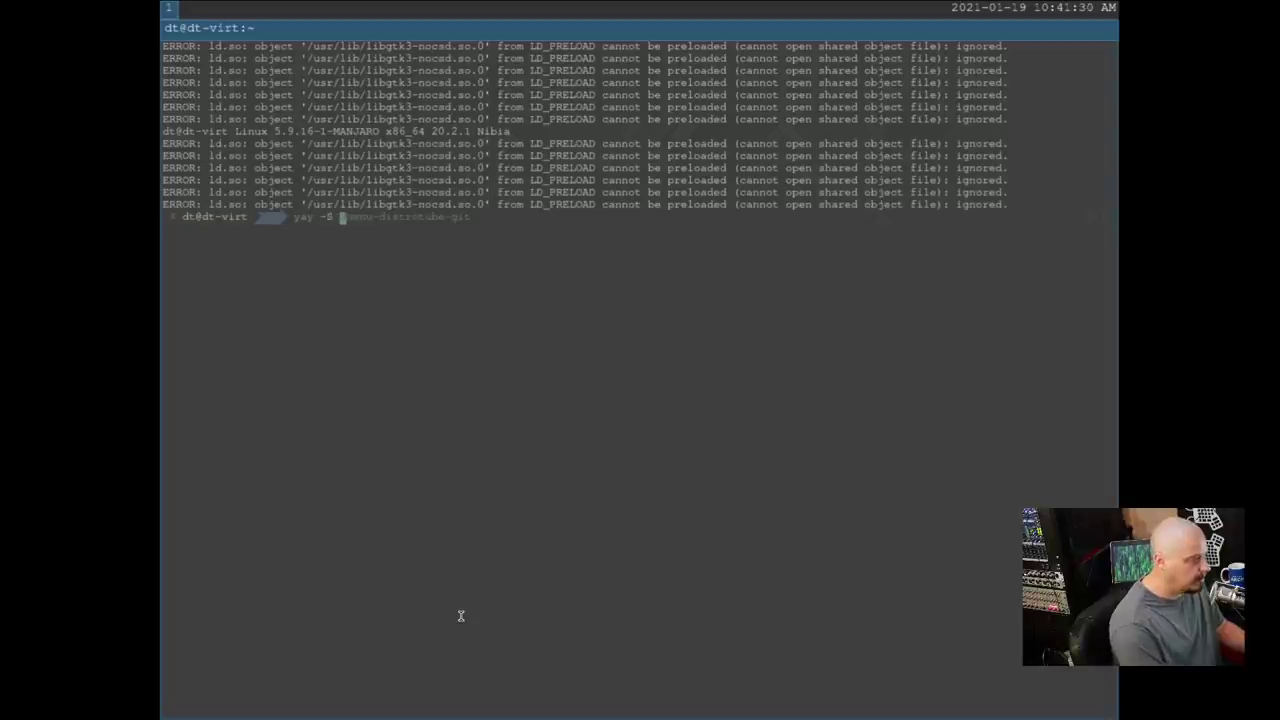
text(alacritty)
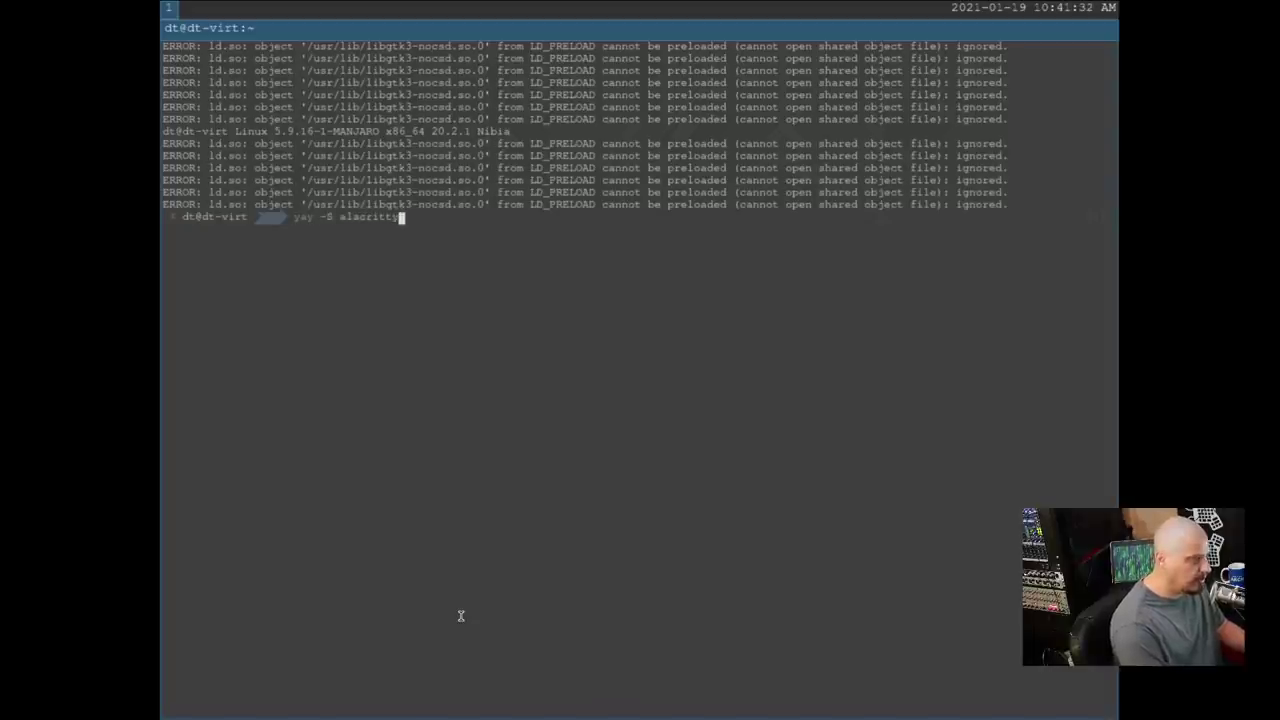
key(Return)
key(Return)
key(Return)
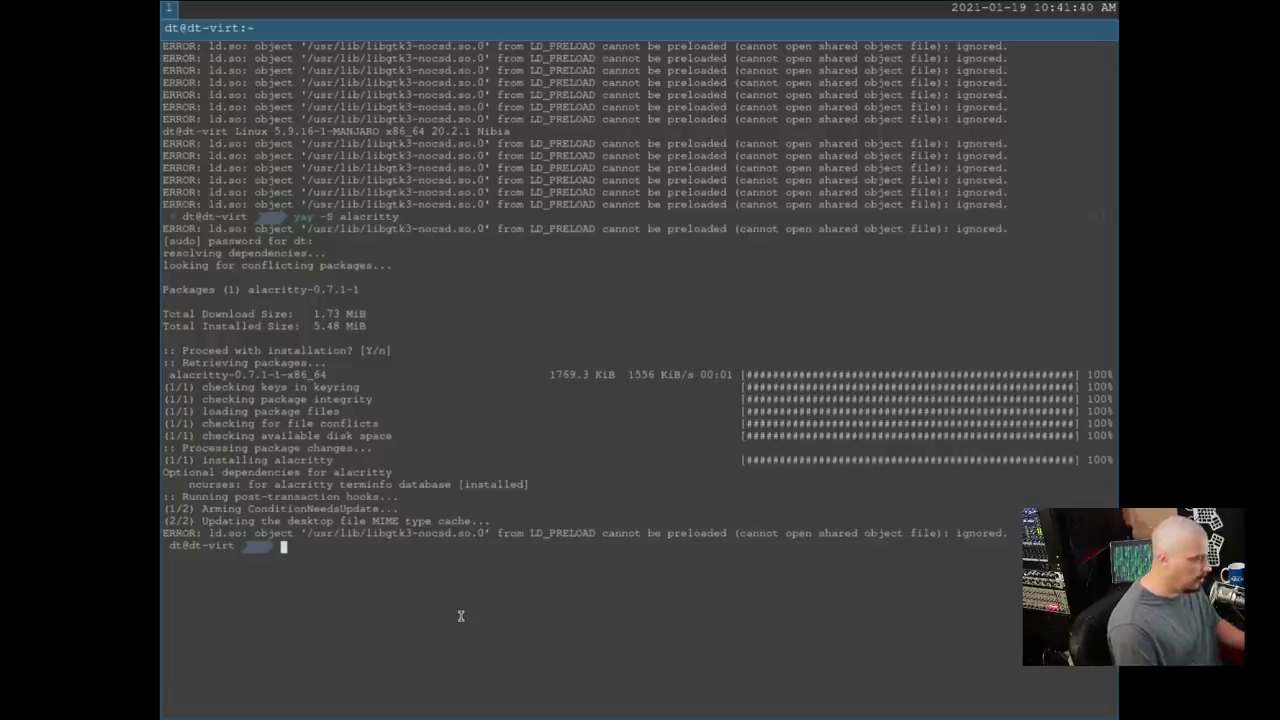
text(alacritty)
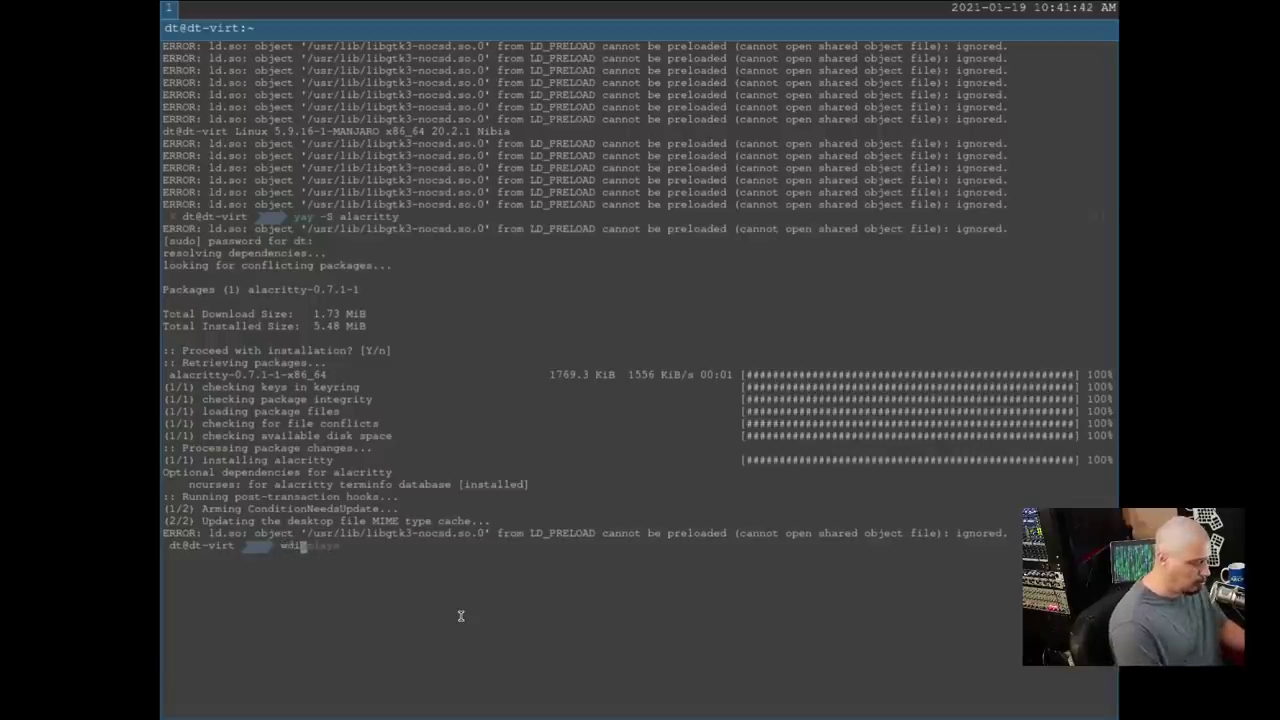
key(Return)
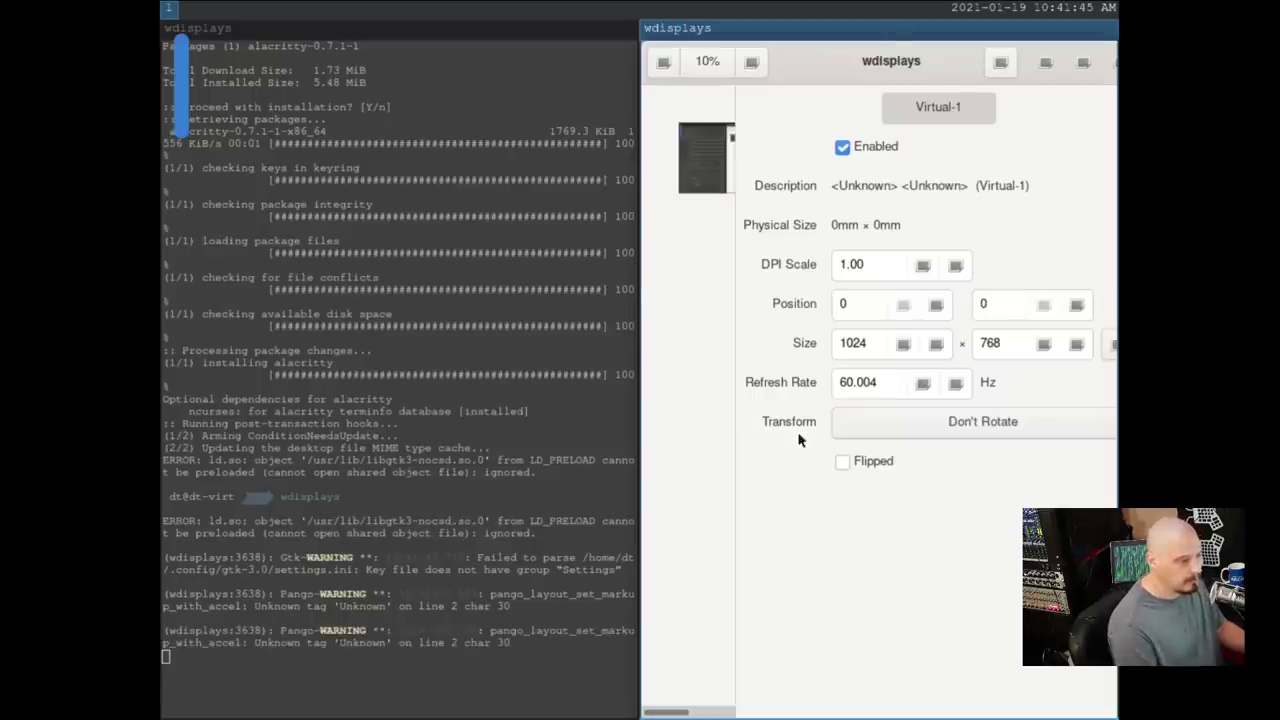
Enter 1920 × 1080 as Virtual-1's size and apply it, then re-enter and apply it again
double_click(853, 344)
text(1920)
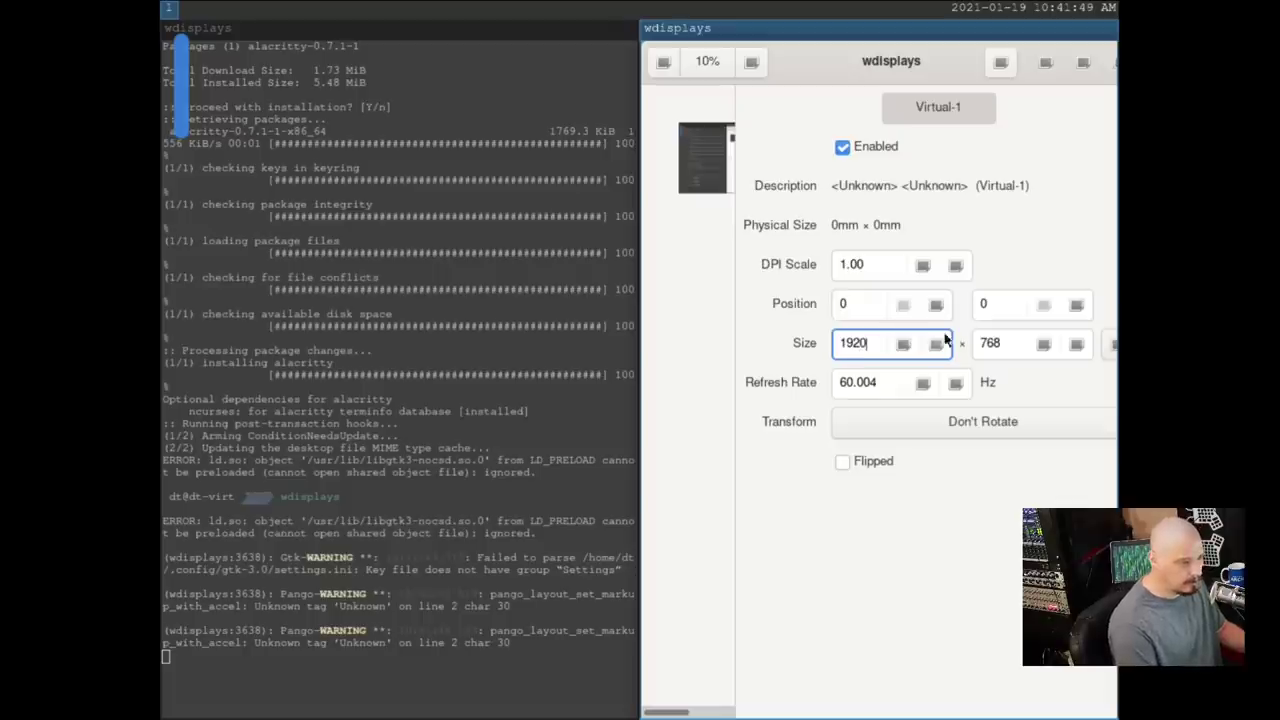
double_click(1016, 345)
text(1080)
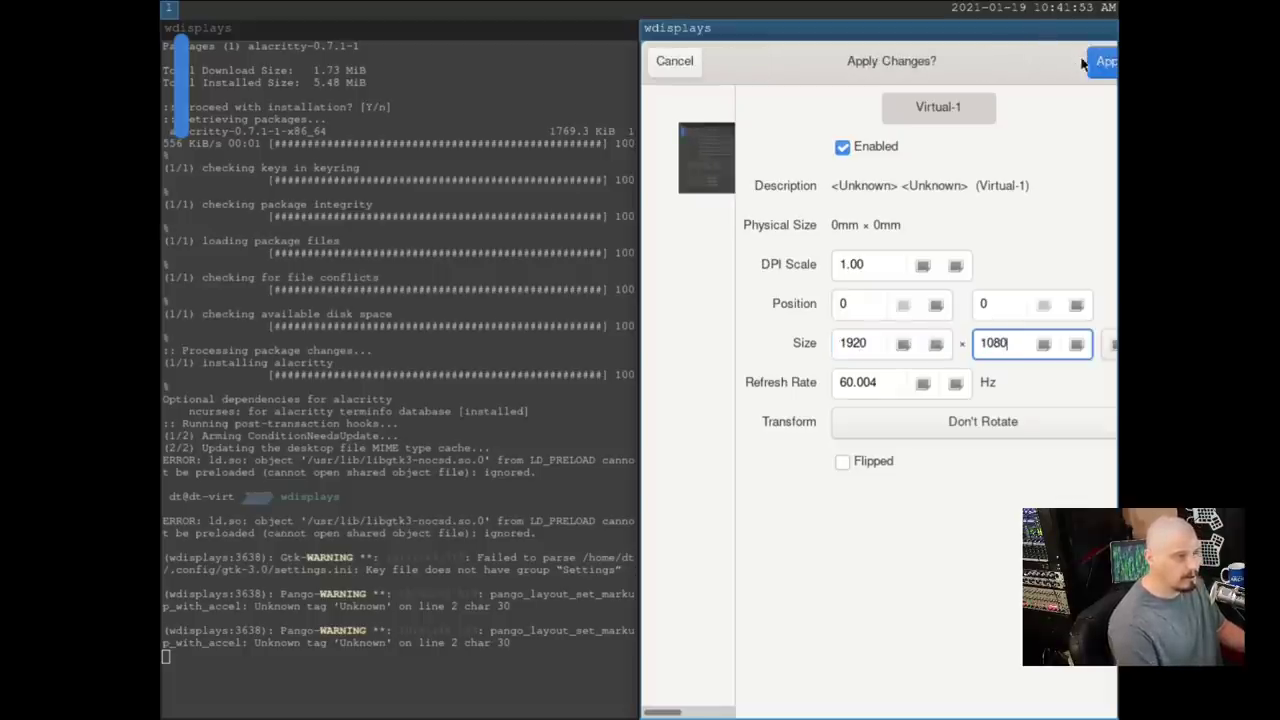
click(1100, 62)
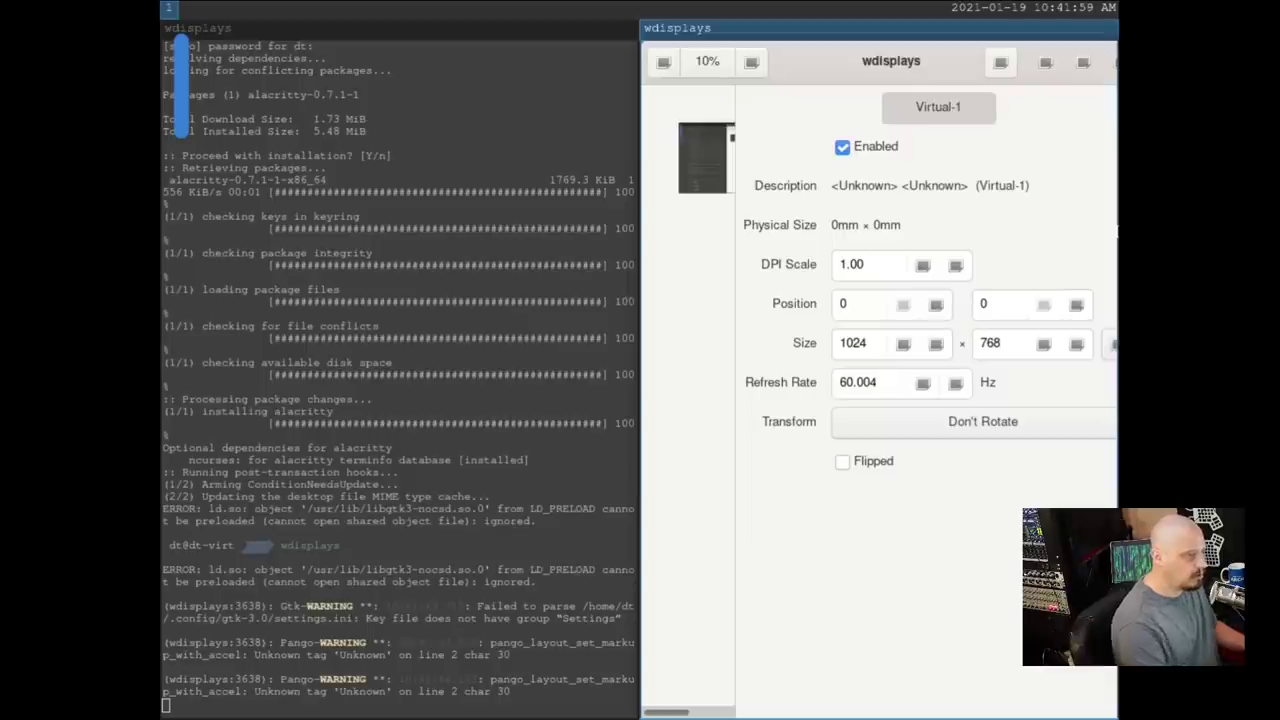
double_click(858, 344)
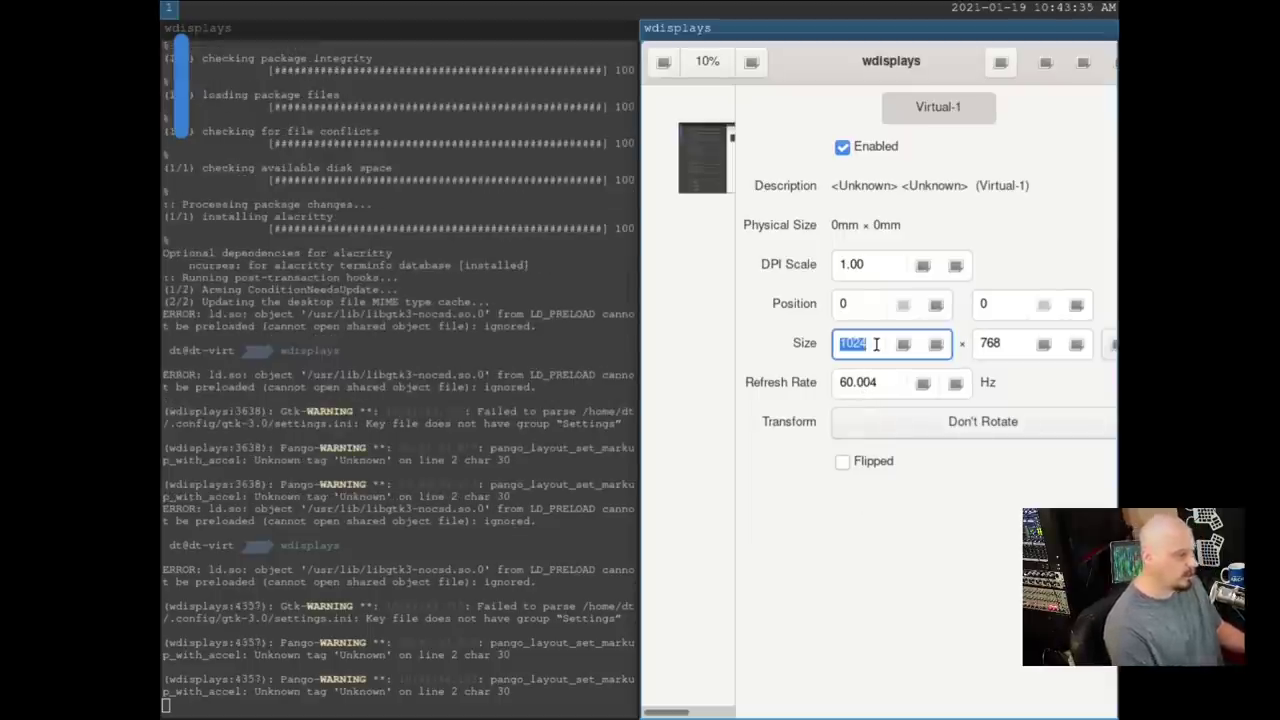
text(1920)
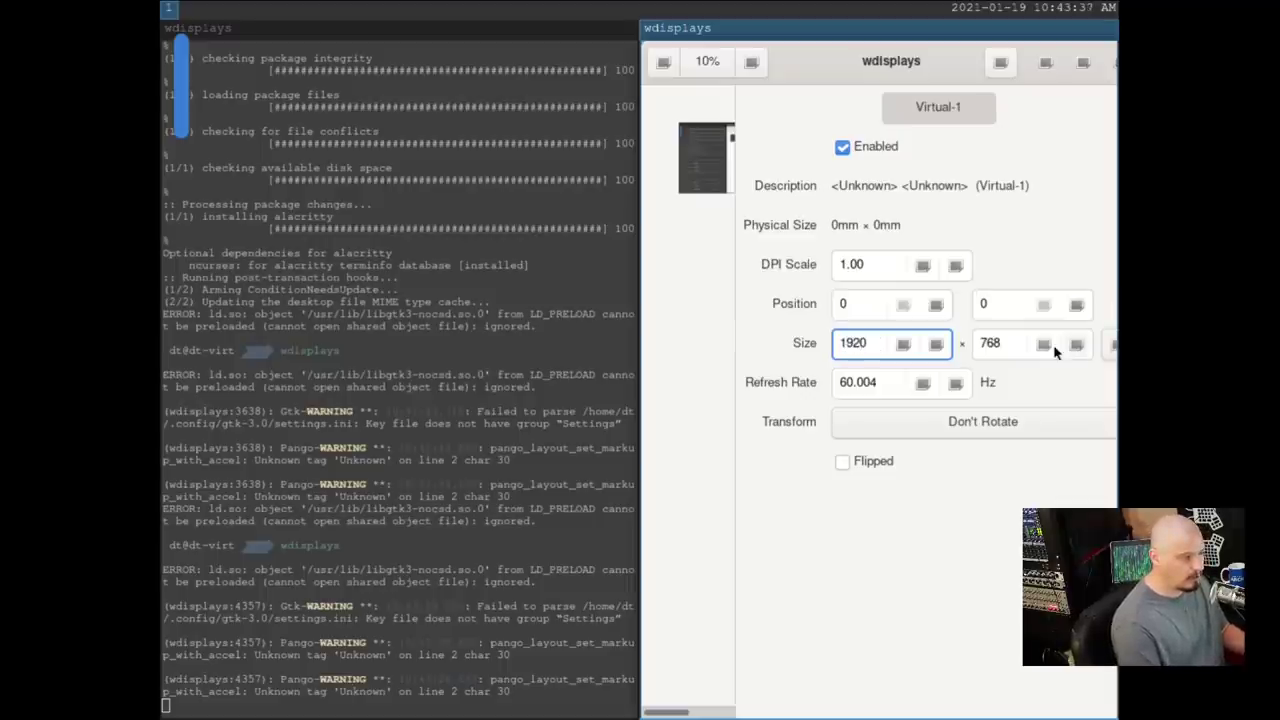
double_click(1003, 344)
text(1080)
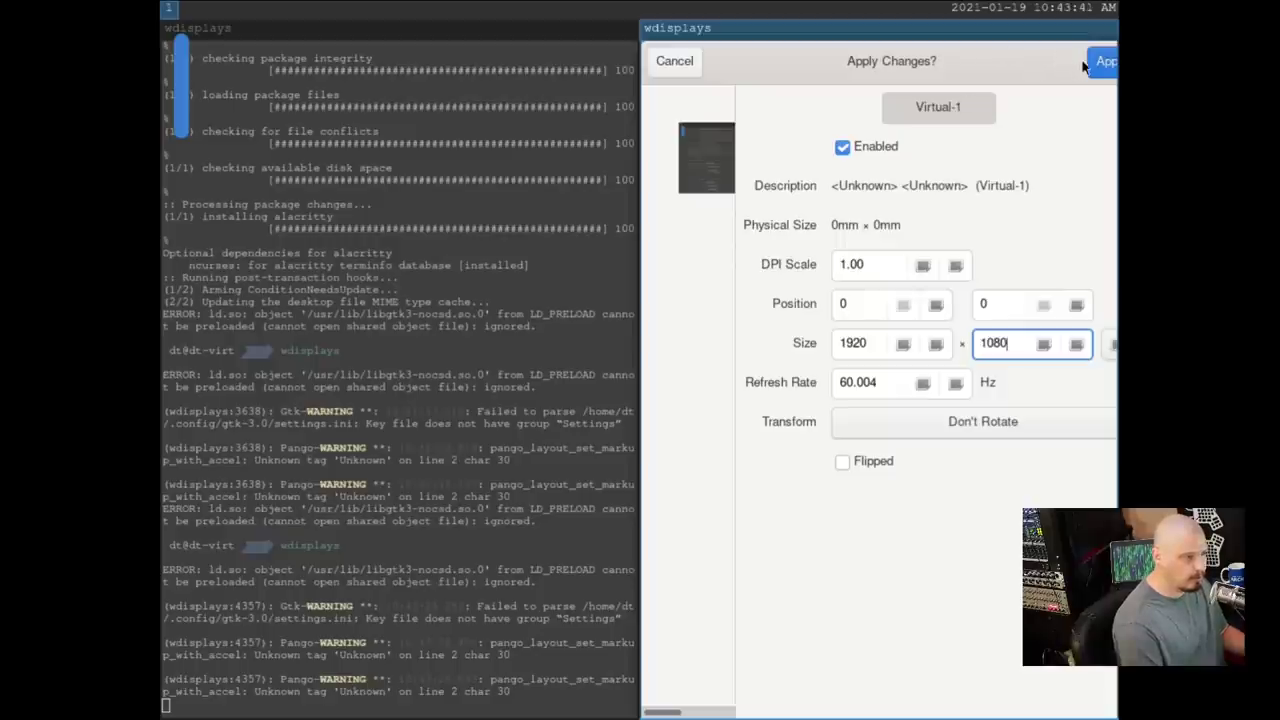
click(1105, 61)
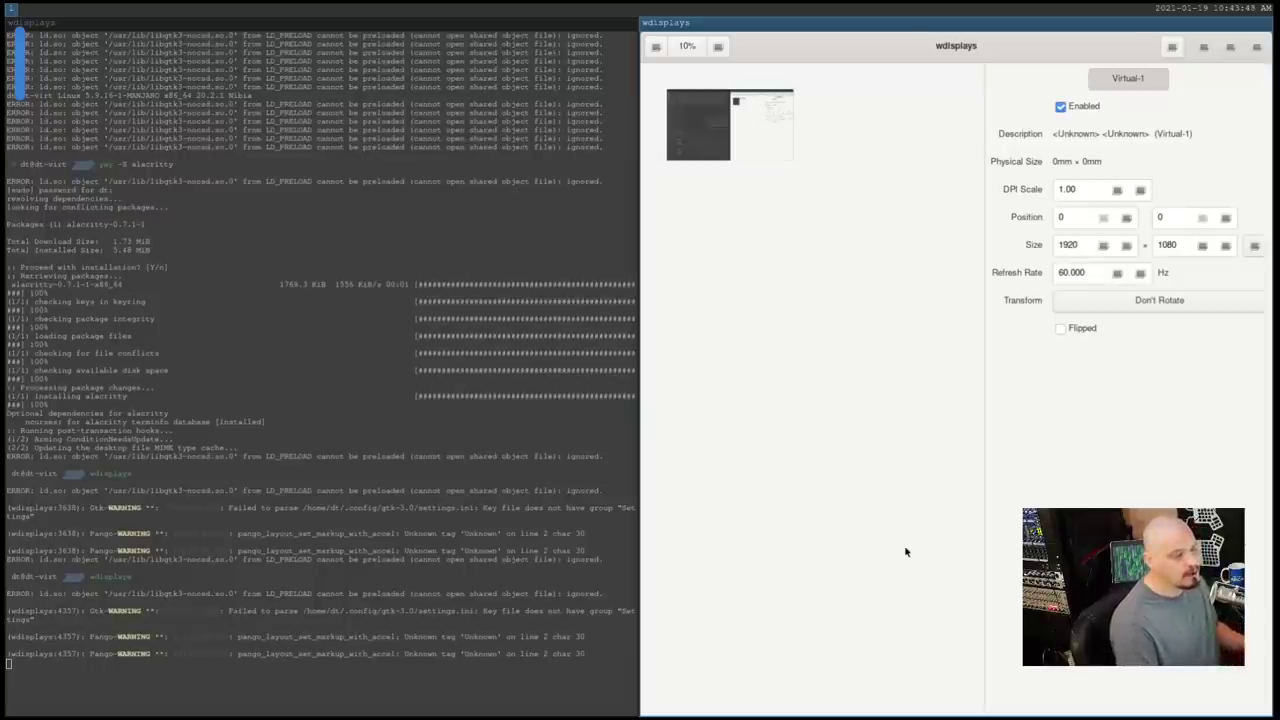
Close wdisplays and the old terminal, then open a new terminal on the 1920x1080 screen
key(super+shift+q)
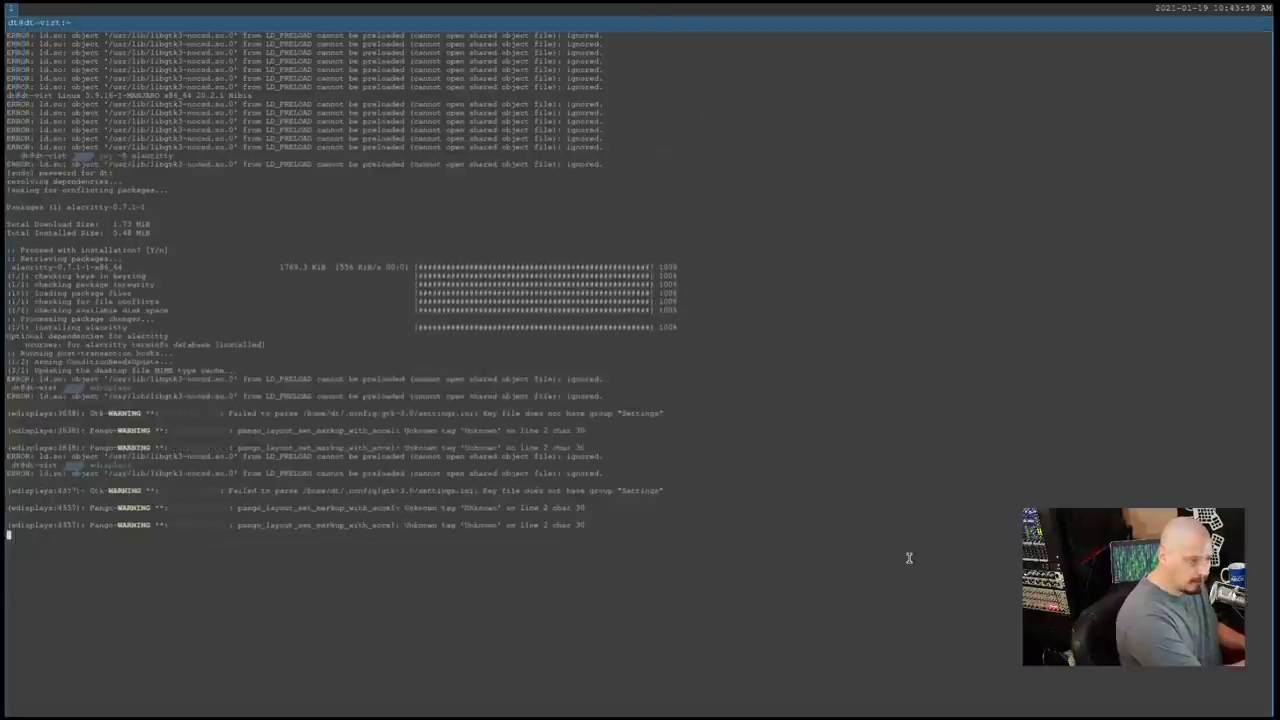
key(super+shift+q)
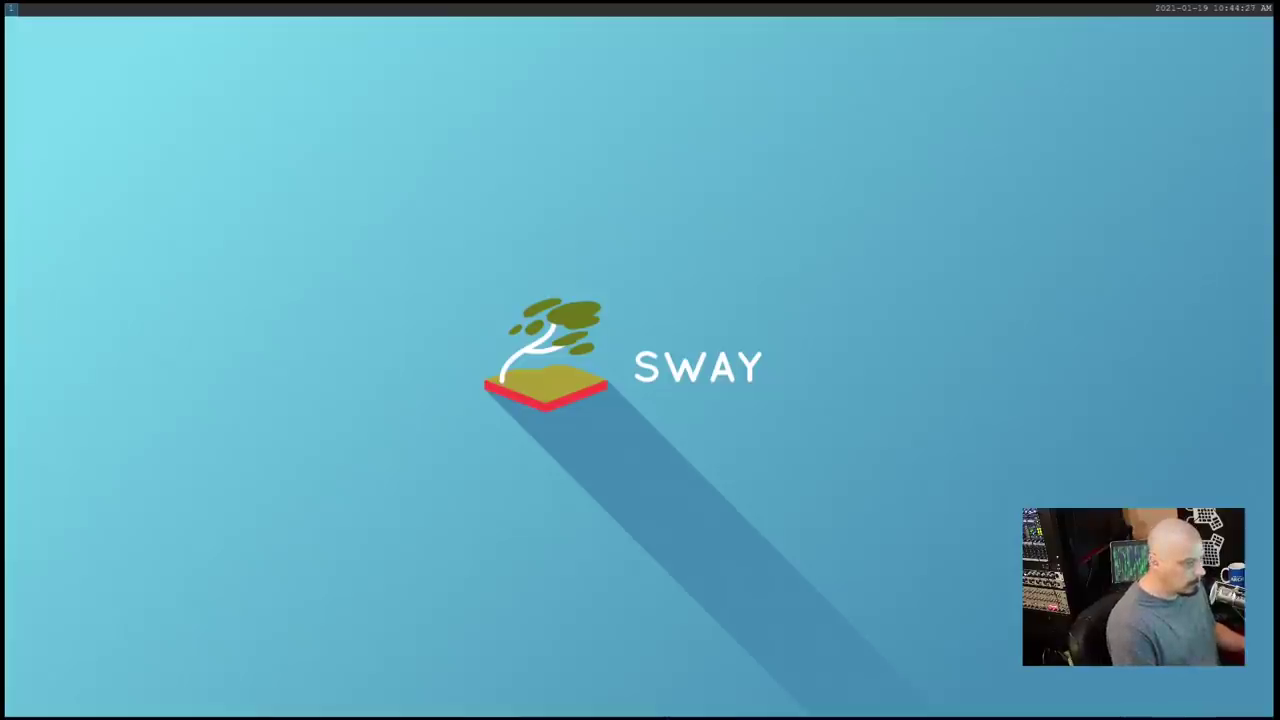
key(super+Return)
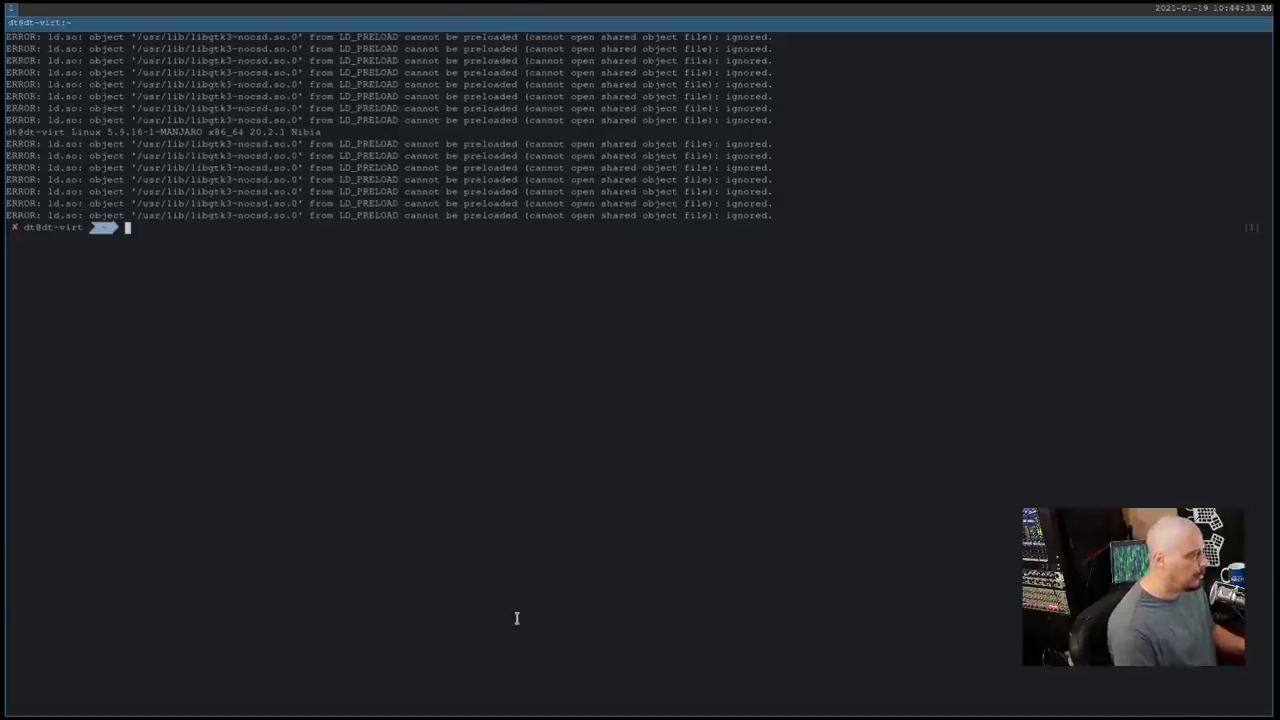
Run sudo pacman -Syu, enter the sudo password, and confirm the 22-package upgrade
text(sudo)
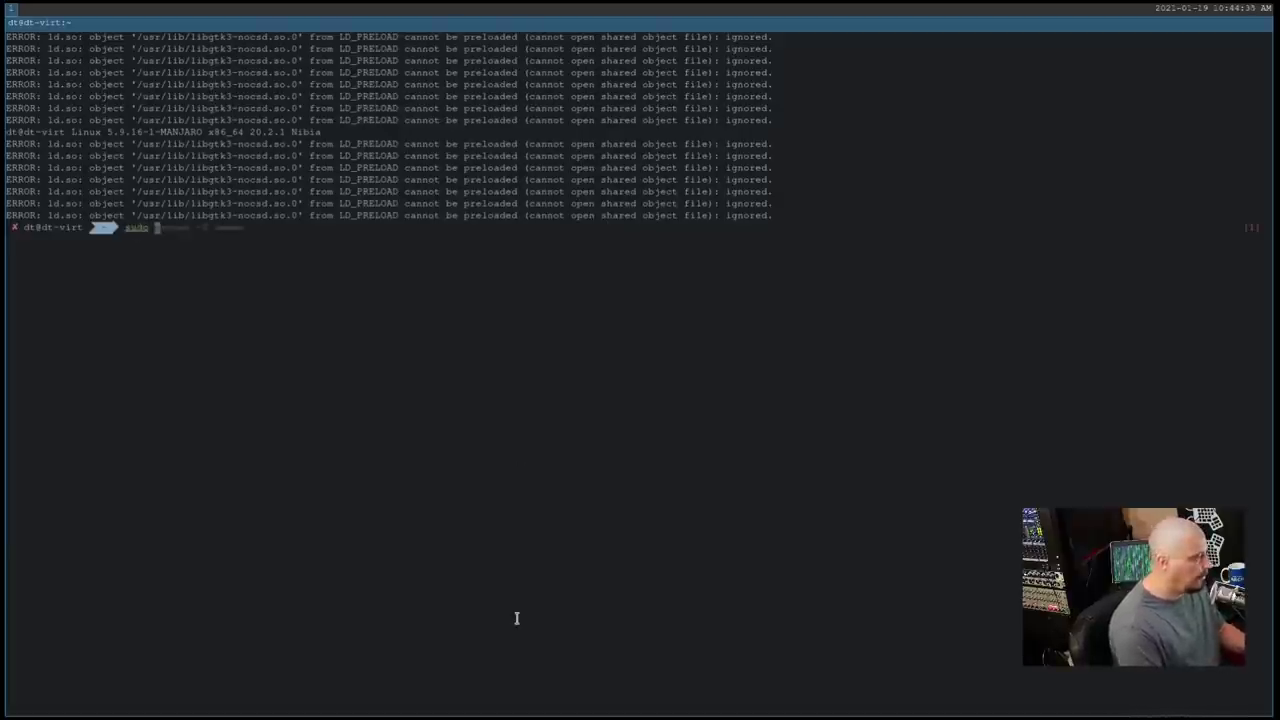
key(Right)
key(BackSpace)
key(BackSpace)
key(BackSpace)
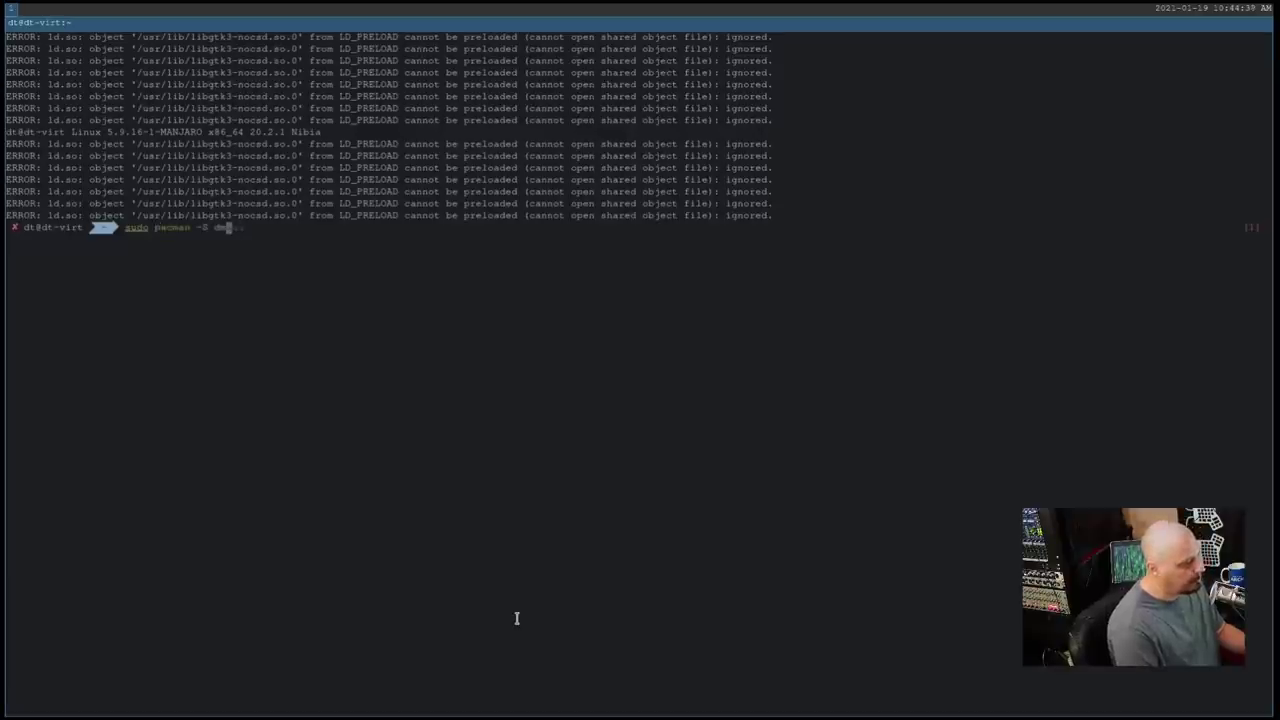
key(BackSpace)
key(BackSpace)
key(BackSpace)
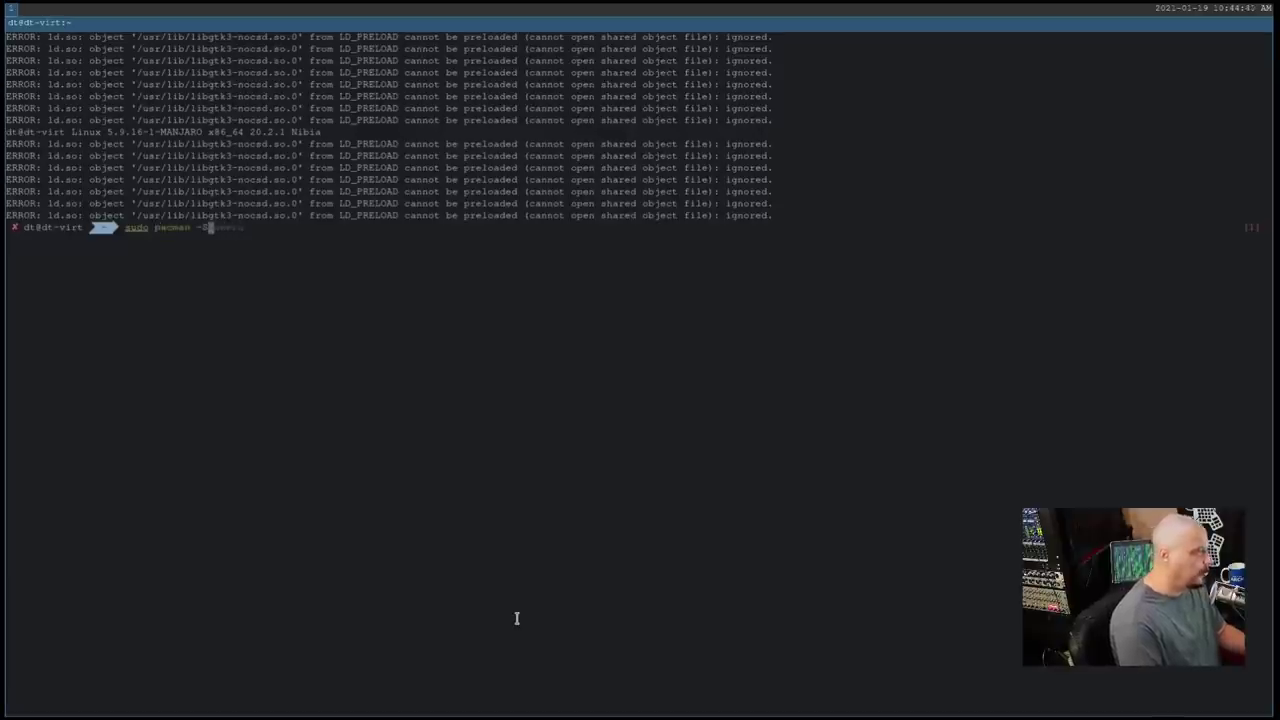
text(yu)
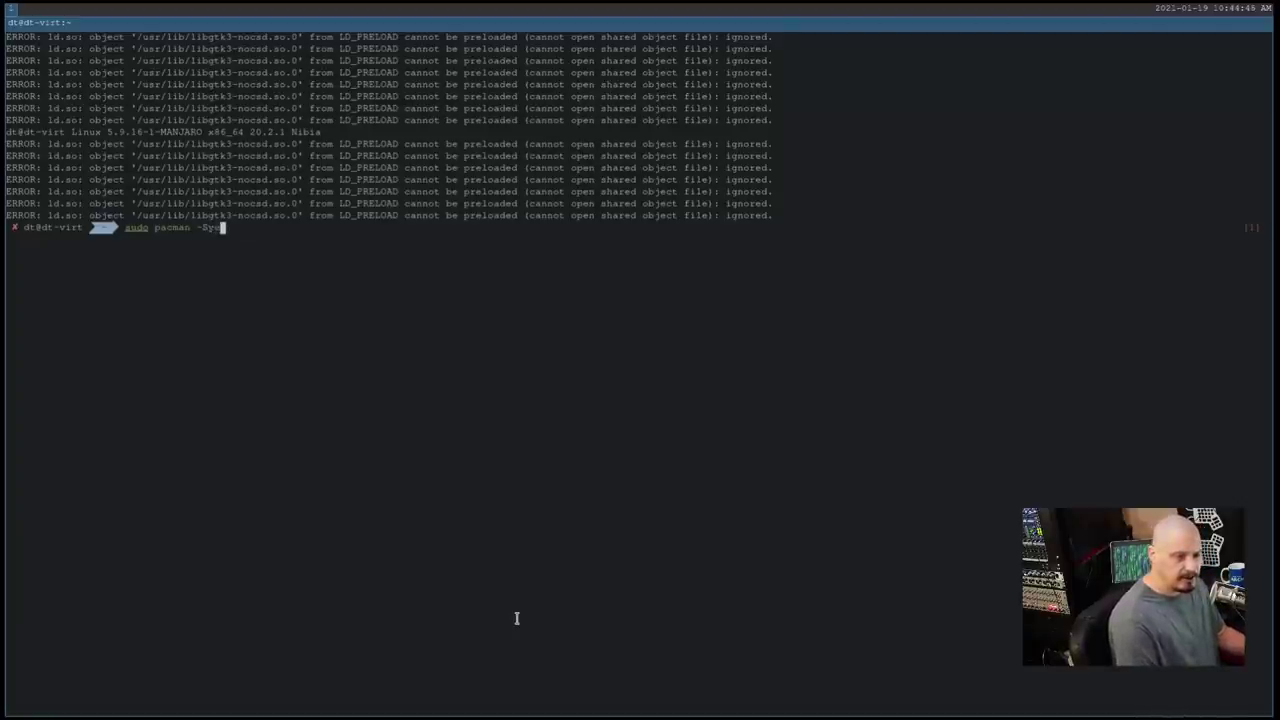
key(Return)
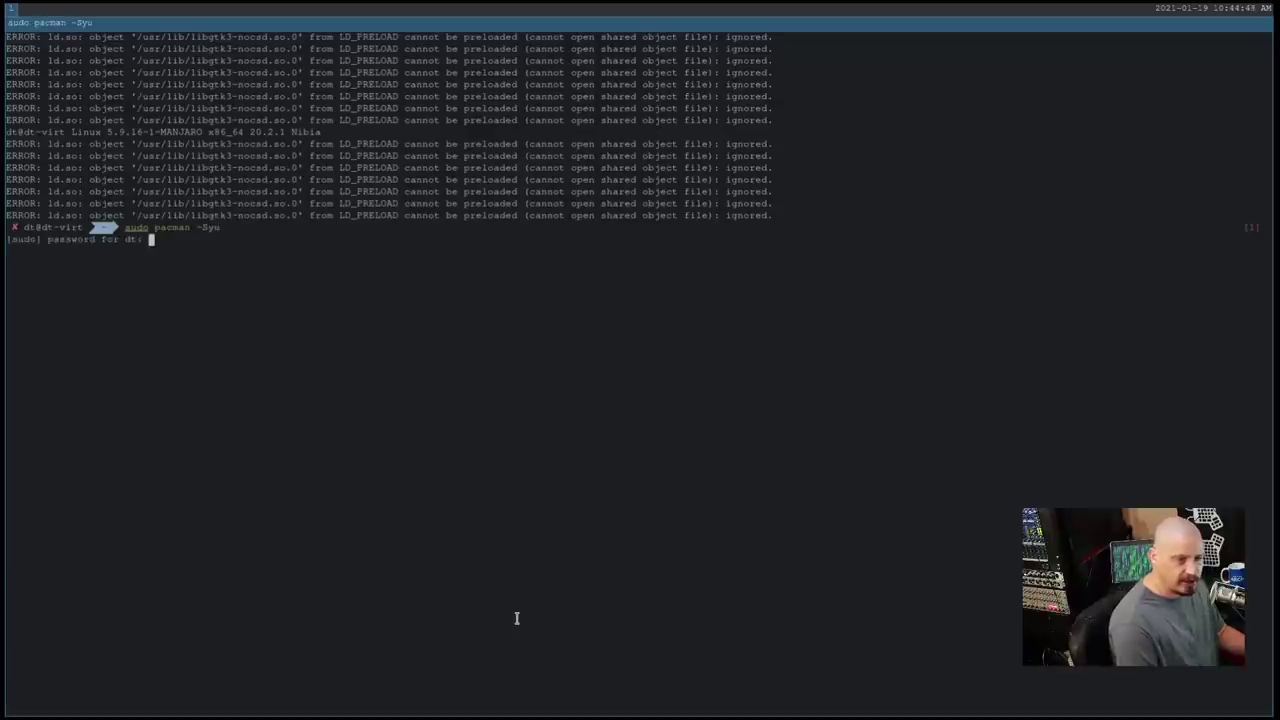
key(Return)
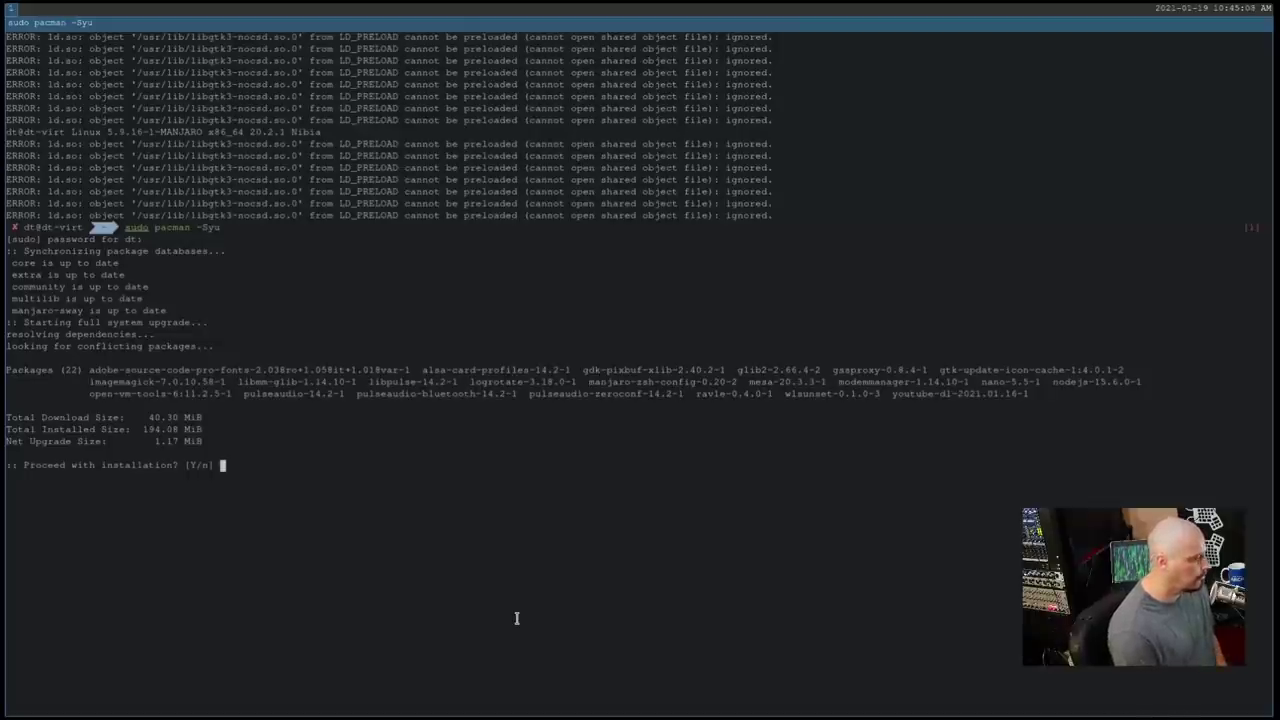
key(Return)
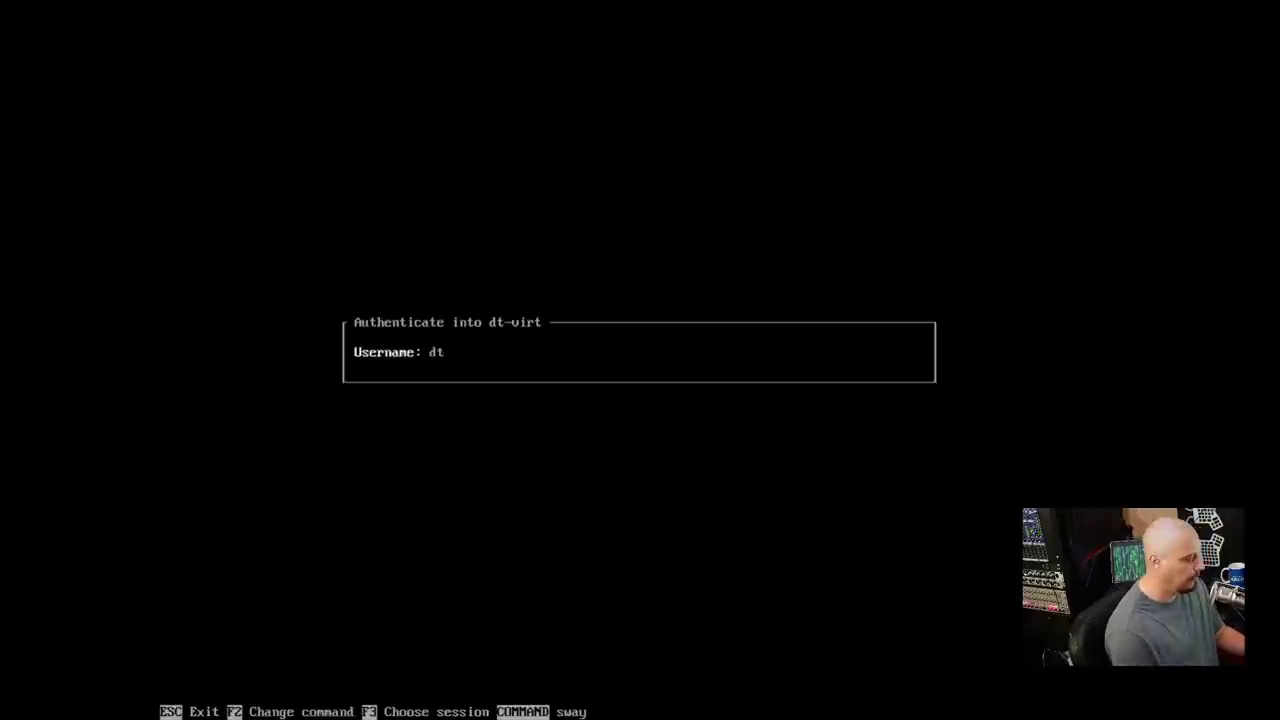
Log back in at the tuigreet screen and close the open terminal window
key(Return)
key(Return)
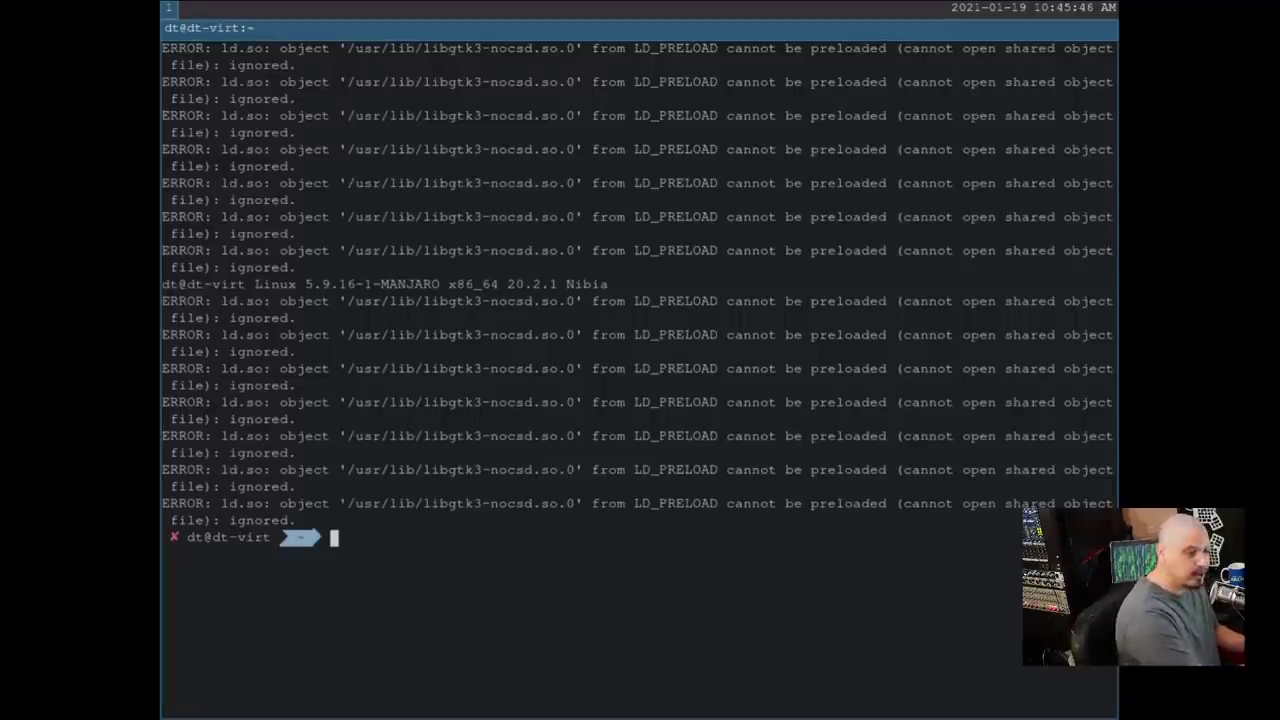
key(super+shift+q)
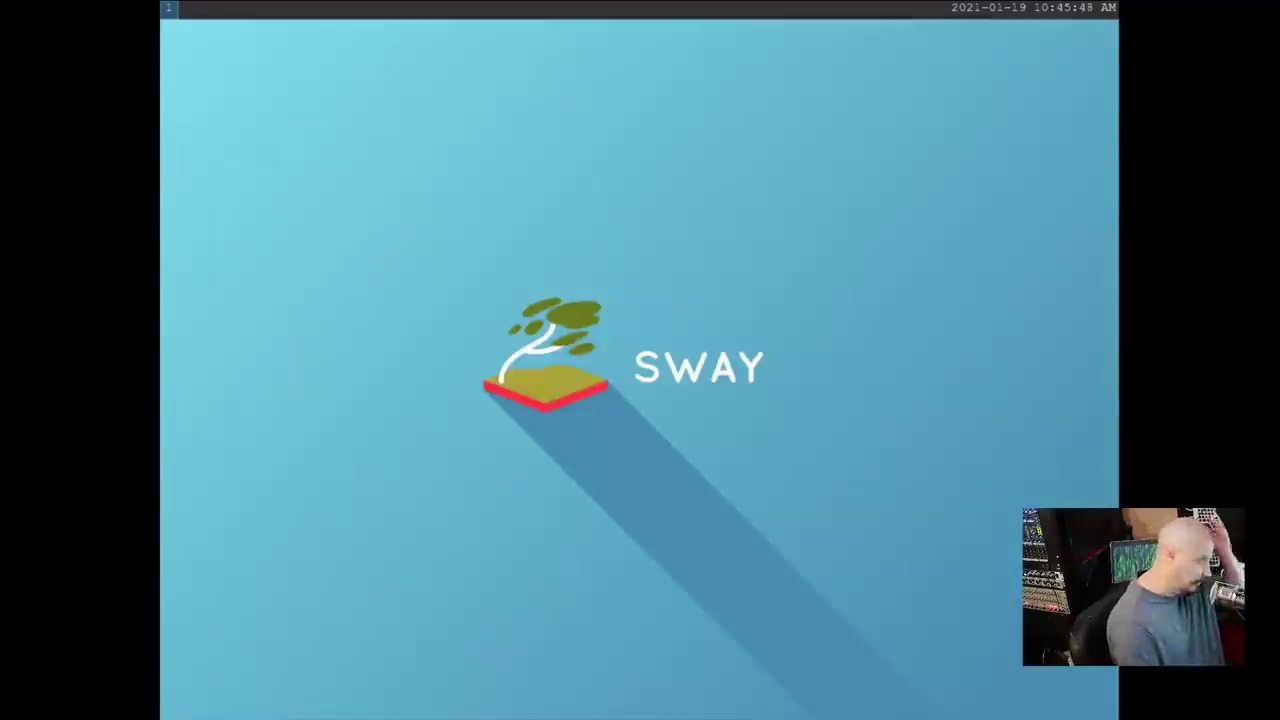